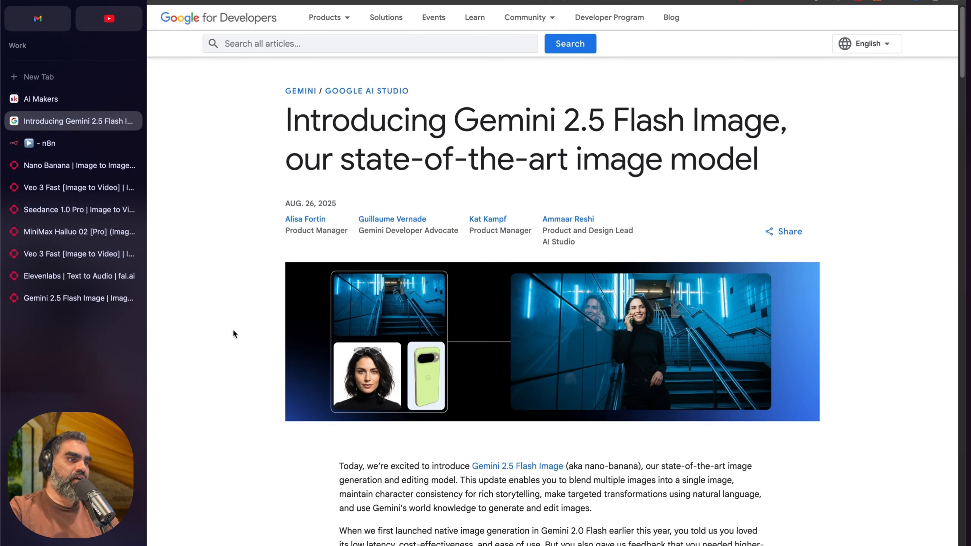
Step: Bring up the minimax-standar.mp4 video window and move it toward the middle of the screen
{"action": "key", "text": "super+Tab"}
{"action": "key", "text": "super+Tab"}
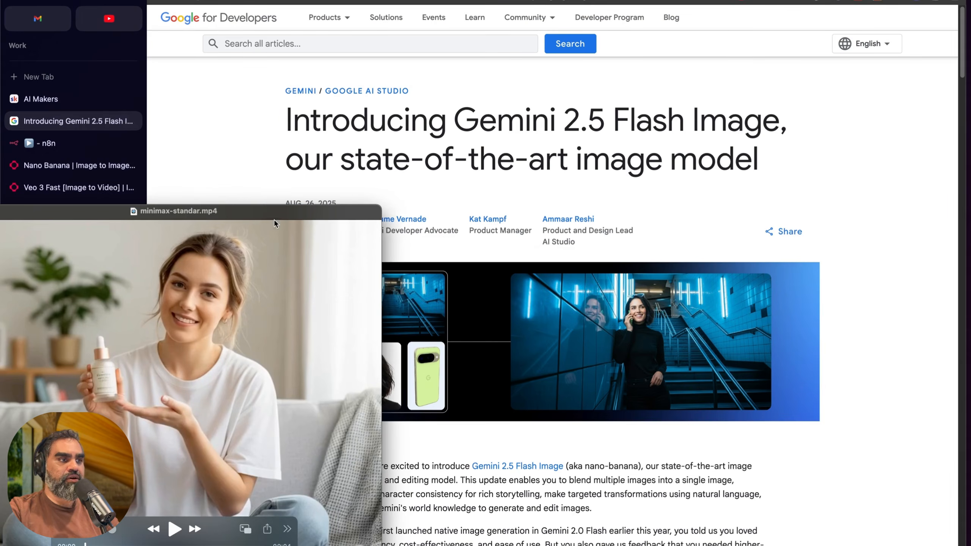
{"action": "left_click_drag", "start_coordinate": [273, 223], "coordinate": [411, 185]}
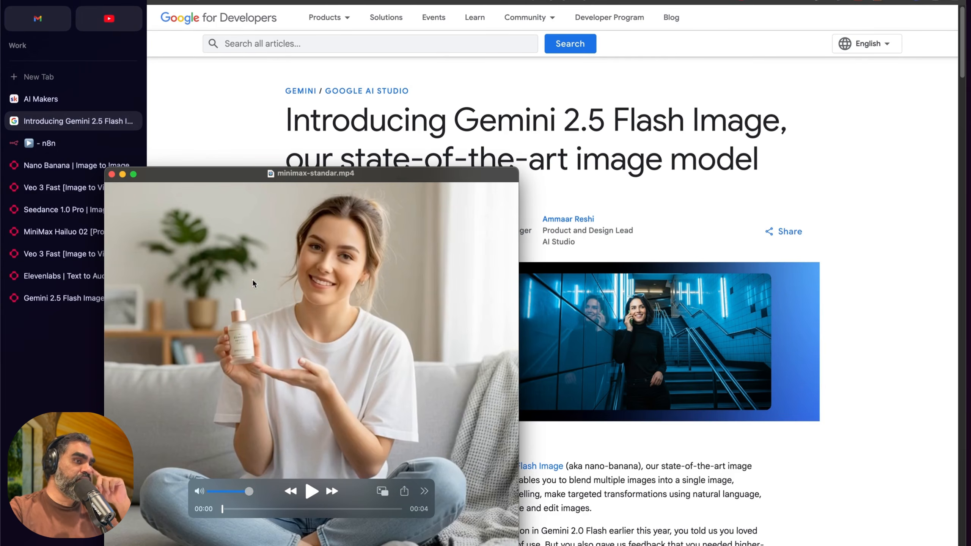
{"action": "left_click_drag", "start_coordinate": [308, 177], "coordinate": [392, 156]}
Step: Switch to the nano banana workflow in n8n and examine its Seedance Pro, minimax and Veo 3 branches
{"action": "left_click", "coordinate": [63, 145]}
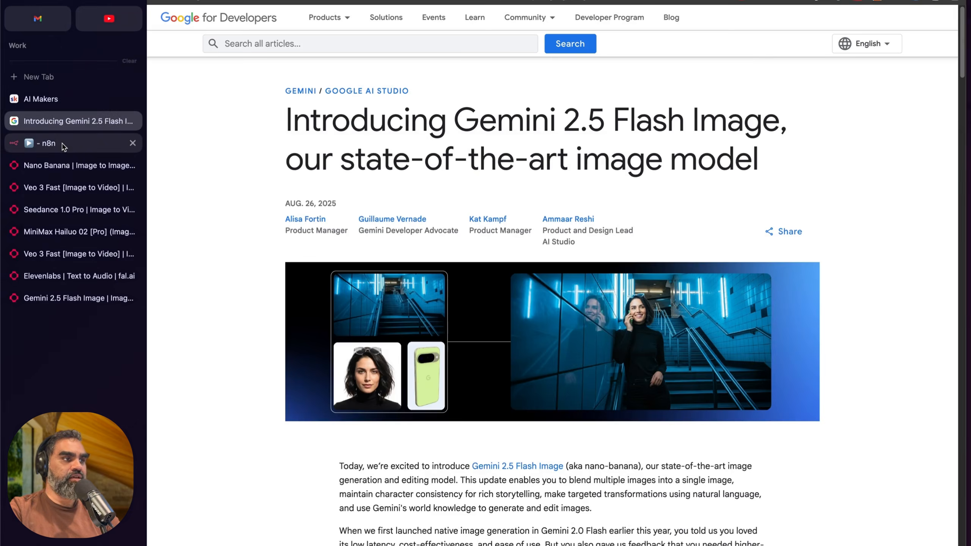
{"action": "left_click", "coordinate": [55, 146]}
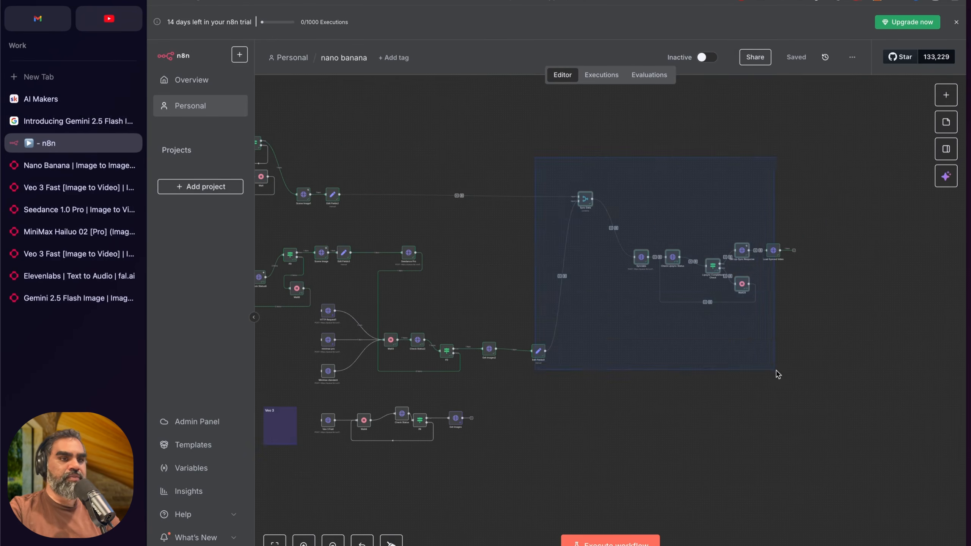
{"action": "scroll", "coordinate": [597, 394], "scroll_direction": "left", "scroll_amount": 10}
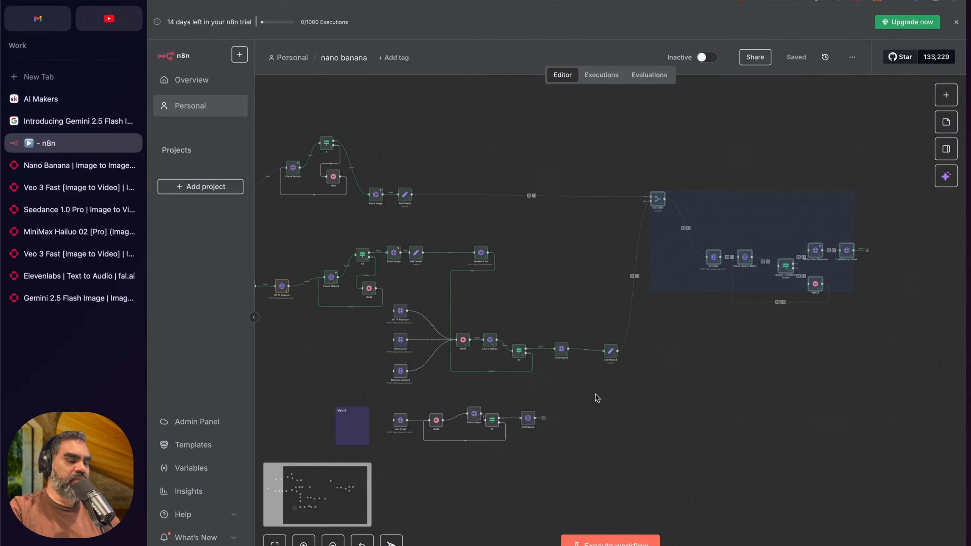
{"action": "left_click_drag", "start_coordinate": [294, 191], "coordinate": [706, 470]}
{"action": "scroll", "coordinate": [625, 422], "scroll_direction": "up", "scroll_amount": 6}
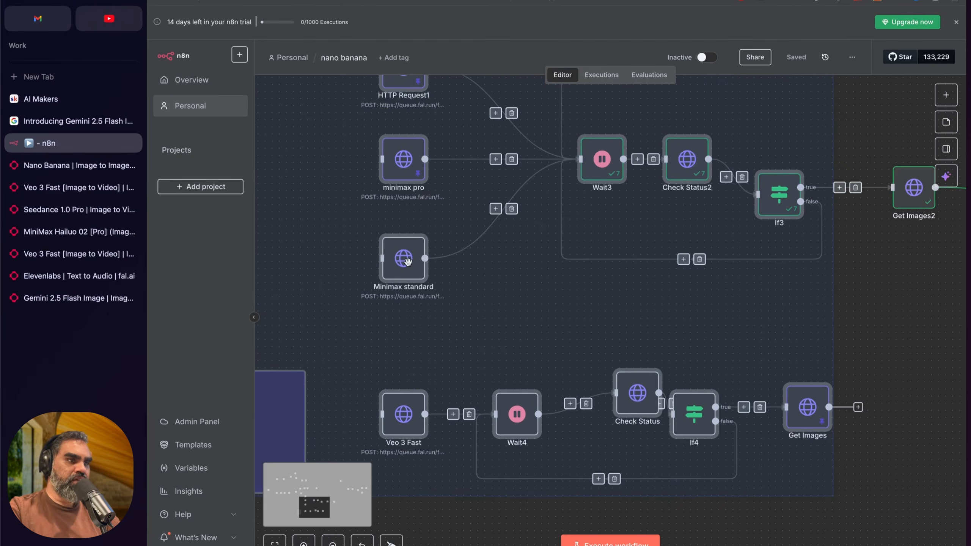
{"action": "scroll", "coordinate": [412, 218], "scroll_direction": "up", "scroll_amount": 2}
{"action": "scroll", "coordinate": [411, 218], "scroll_direction": "up", "scroll_amount": 4}
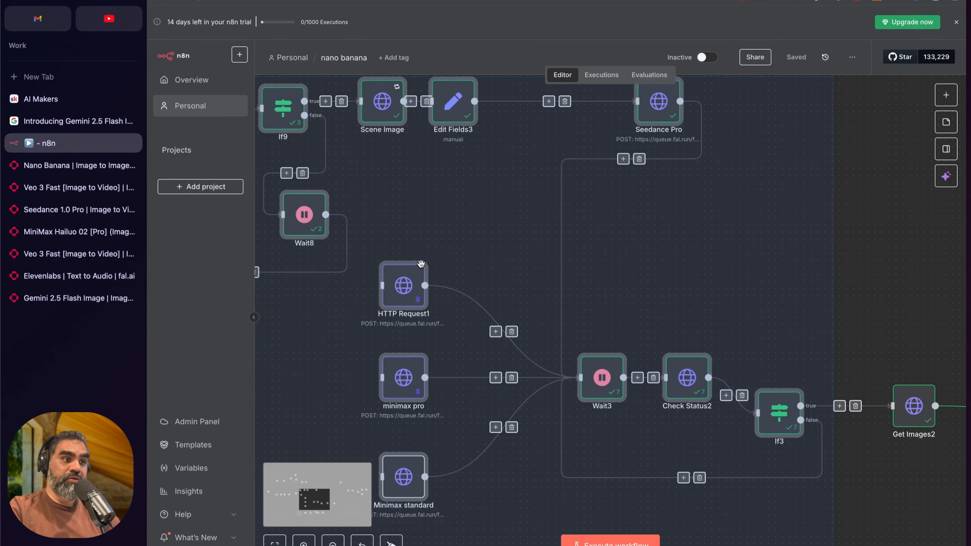
{"action": "scroll", "coordinate": [446, 293], "scroll_direction": "down", "scroll_amount": 3}
{"action": "scroll", "coordinate": [616, 220], "scroll_direction": "down", "scroll_amount": 2}
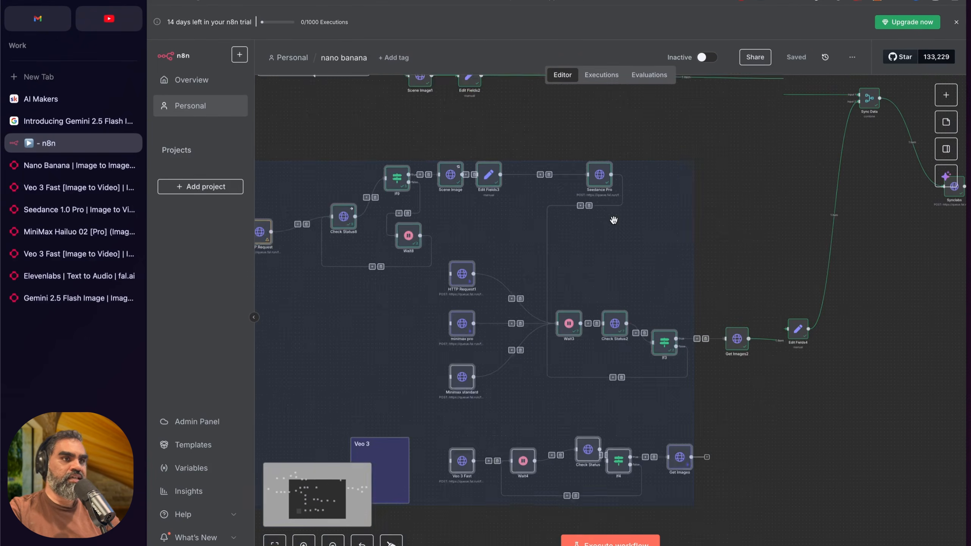
{"action": "left_click", "coordinate": [307, 324]}
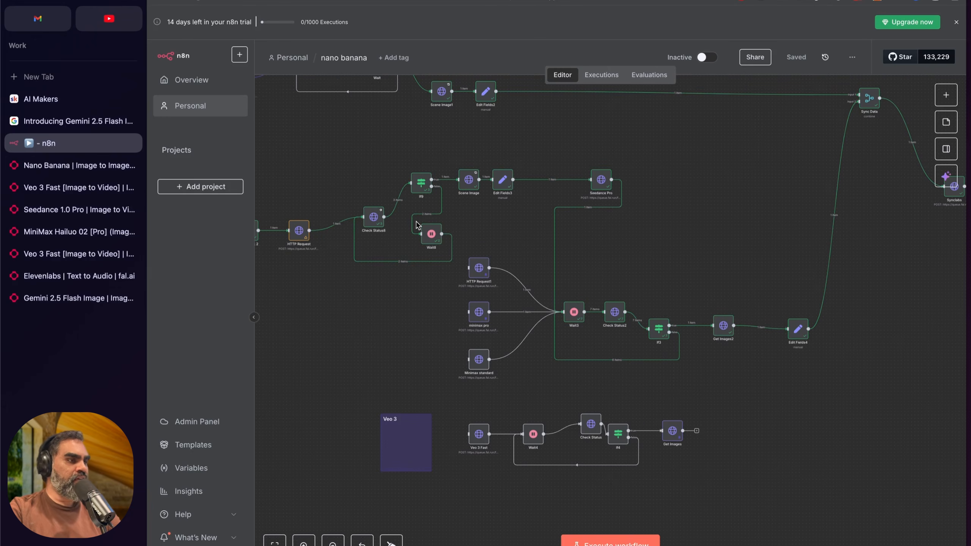
Step: Bring the minimax-standar.mp4 video in front of the n8n workflow and play part of it, stopping near the two-second mark
{"action": "key", "text": "super+Tab"}
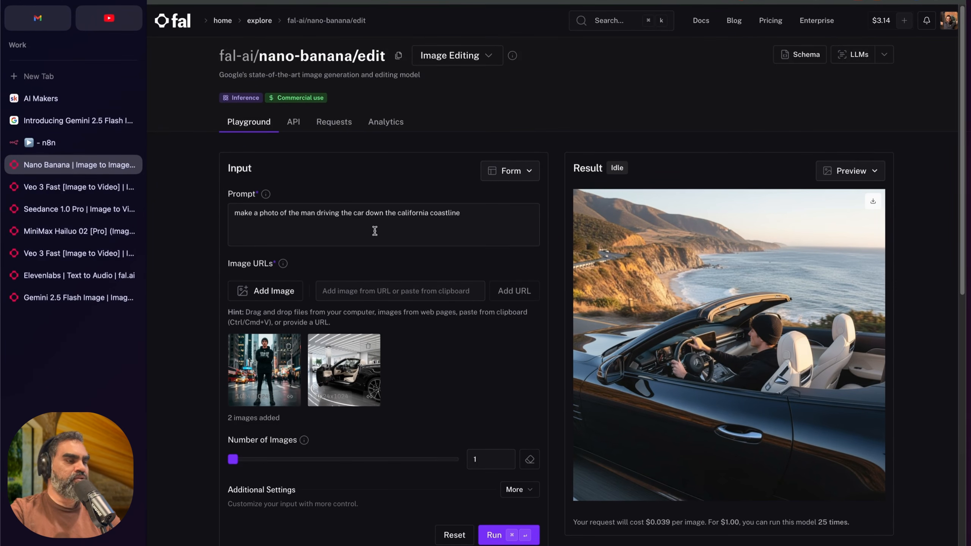
{"action": "left_click", "coordinate": [65, 146]}
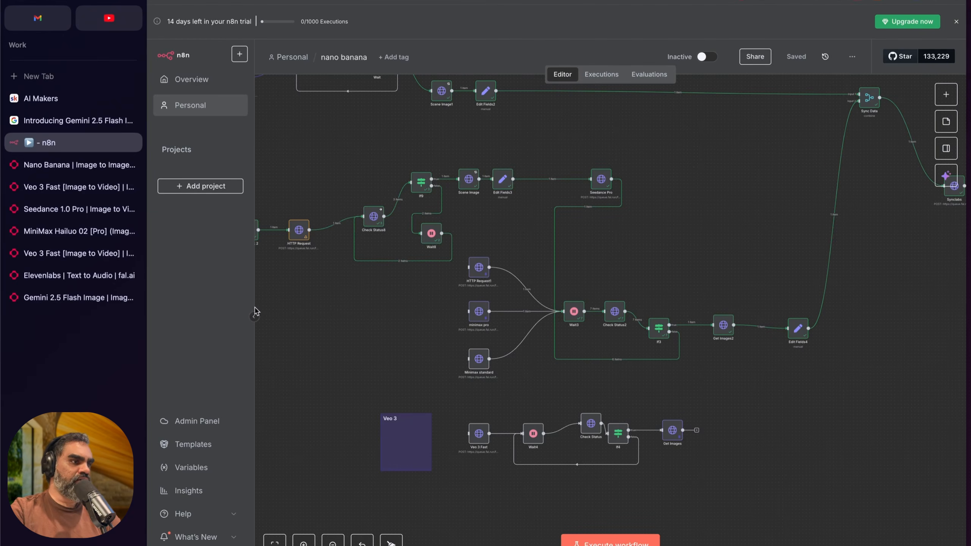
{"action": "key", "text": "super+Tab"}
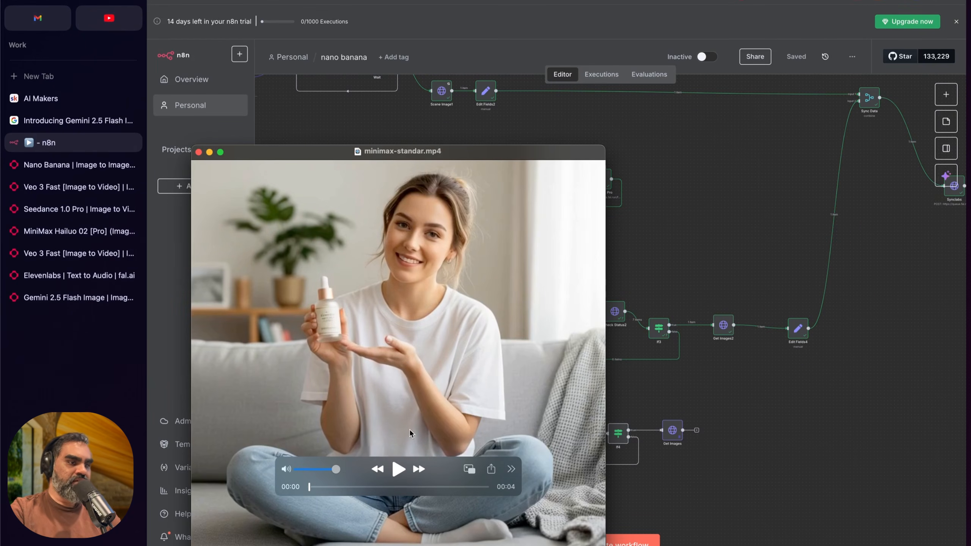
{"action": "left_click", "coordinate": [398, 470]}
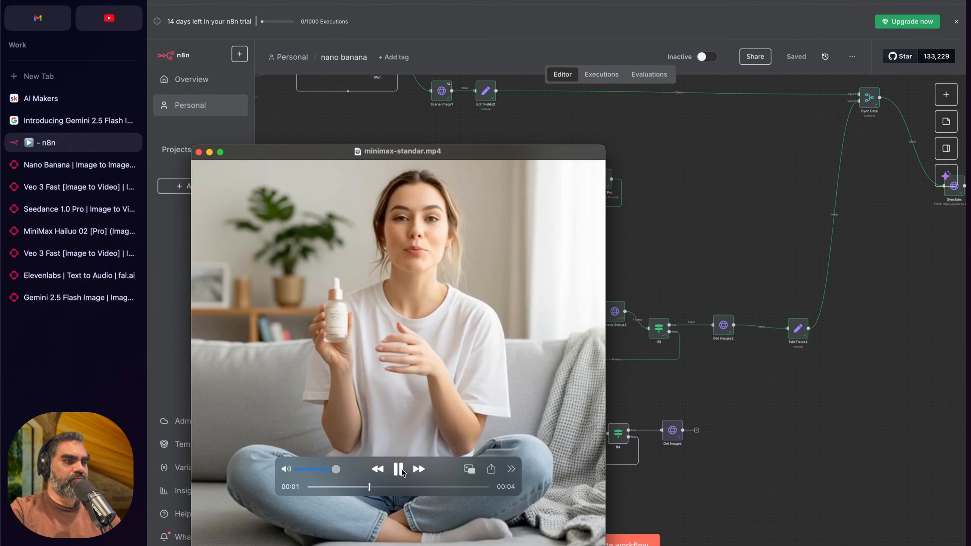
{"action": "left_click", "coordinate": [398, 470]}
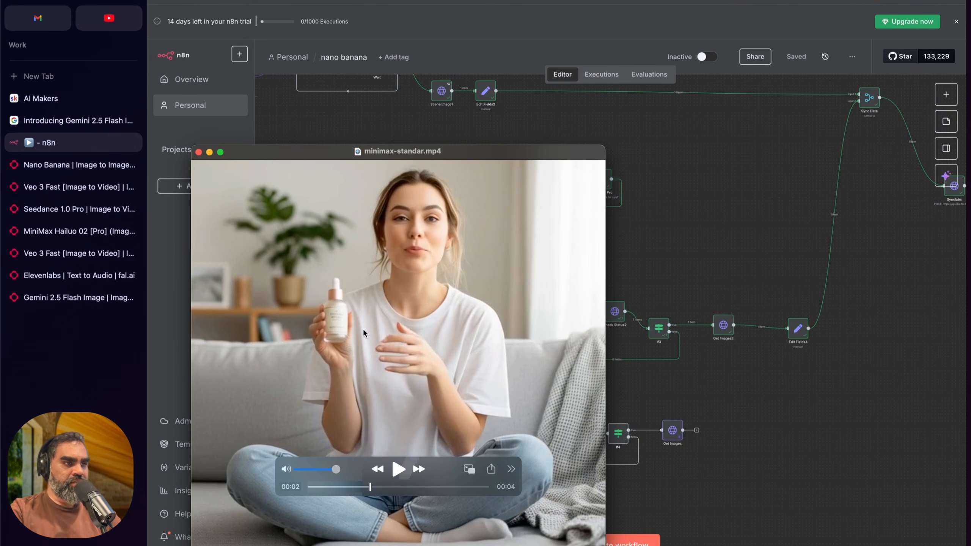
{"action": "left_click_drag", "start_coordinate": [342, 310], "coordinate": [377, 283]}
{"action": "key", "text": "space"}
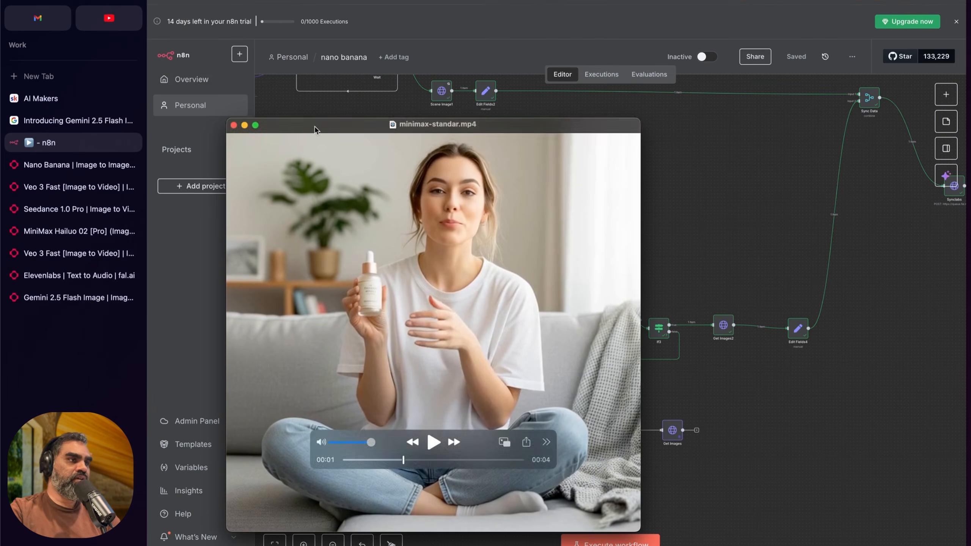
Step: Open the skincare-product request in the request history of fal's second Veo 3 Fast [Image to Video] page
{"action": "left_click", "coordinate": [42, 253]}
{"action": "left_click", "coordinate": [331, 122]}
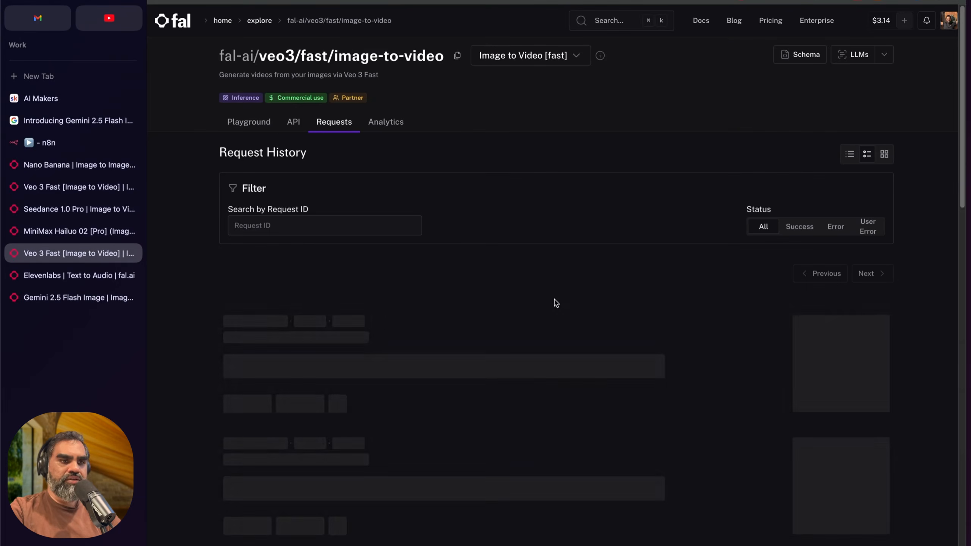
{"action": "scroll", "coordinate": [705, 389], "scroll_direction": "down", "scroll_amount": 1}
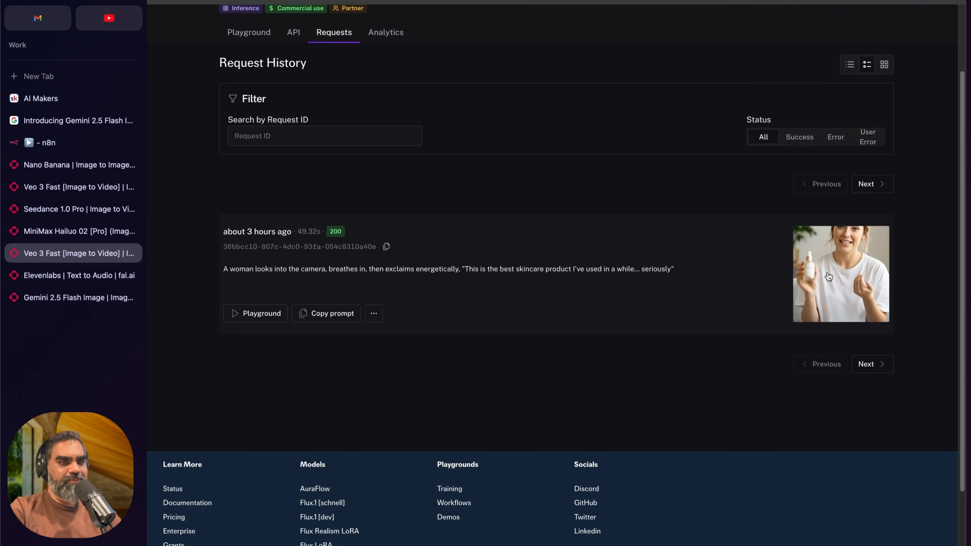
{"action": "left_click", "coordinate": [868, 267]}
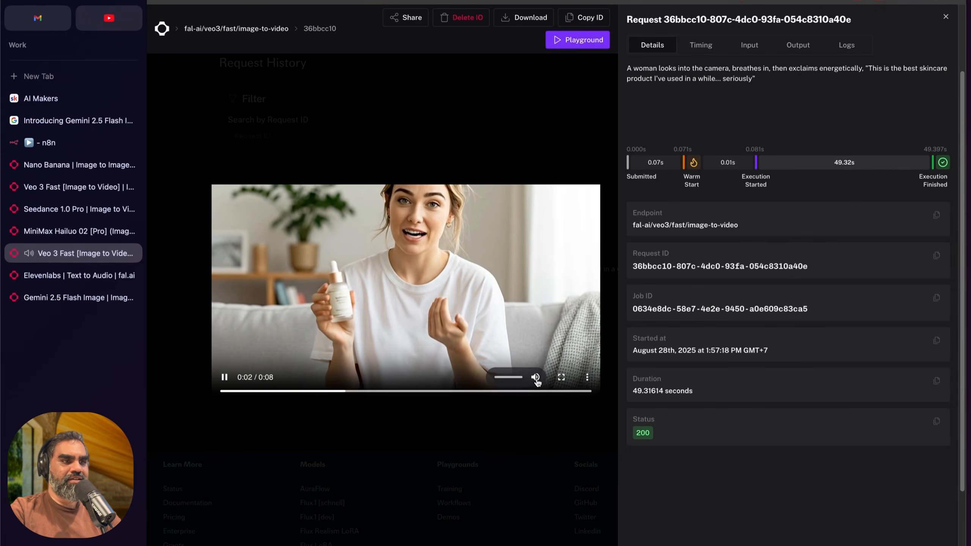
Step: Watch the generated Veo 3 video of the woman with sound, replaying it and pausing near its end
{"action": "left_click", "coordinate": [506, 378]}
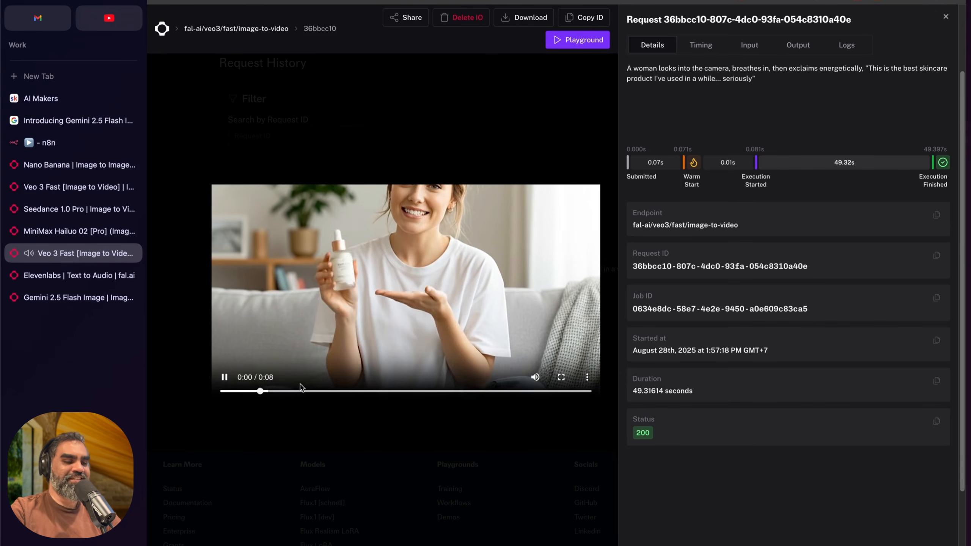
{"action": "left_click", "coordinate": [225, 379]}
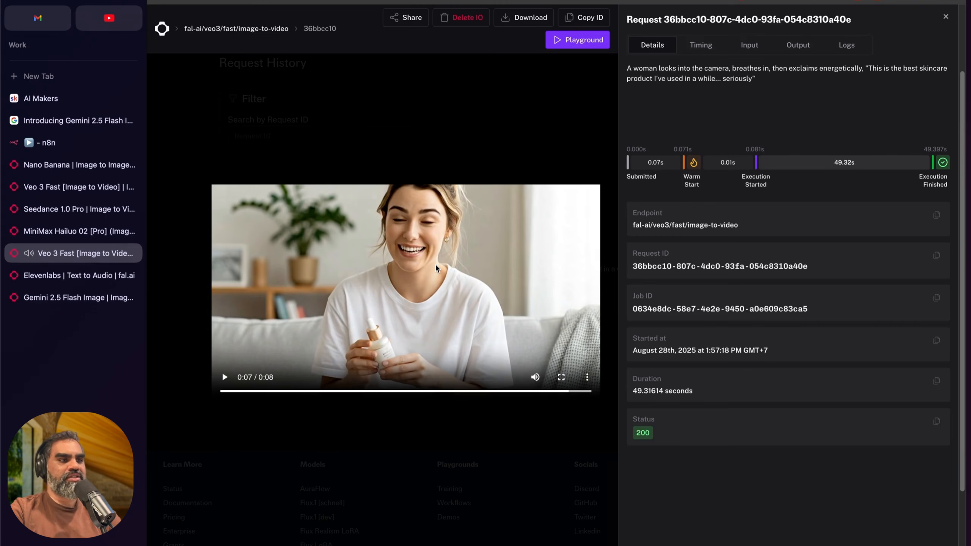
{"action": "left_click", "coordinate": [226, 377]}
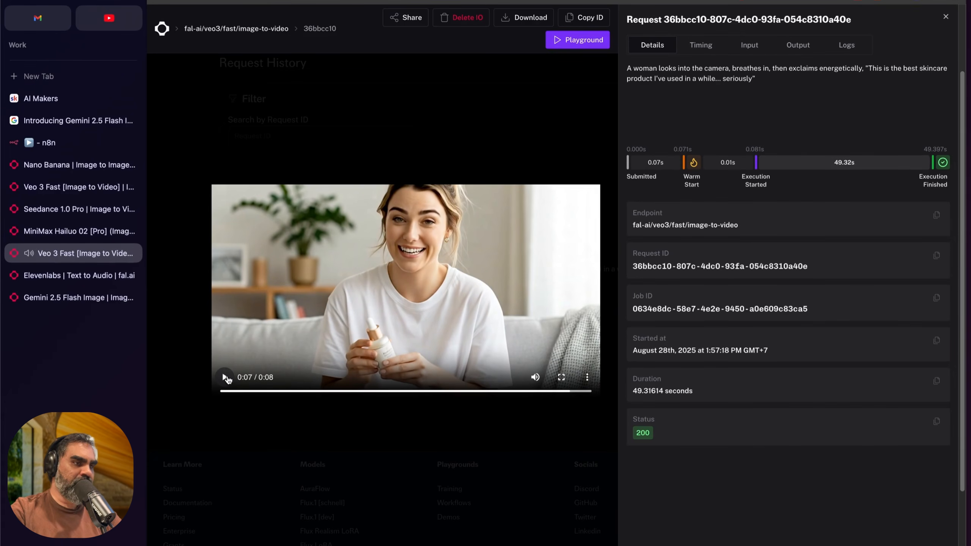
{"action": "left_click", "coordinate": [226, 378]}
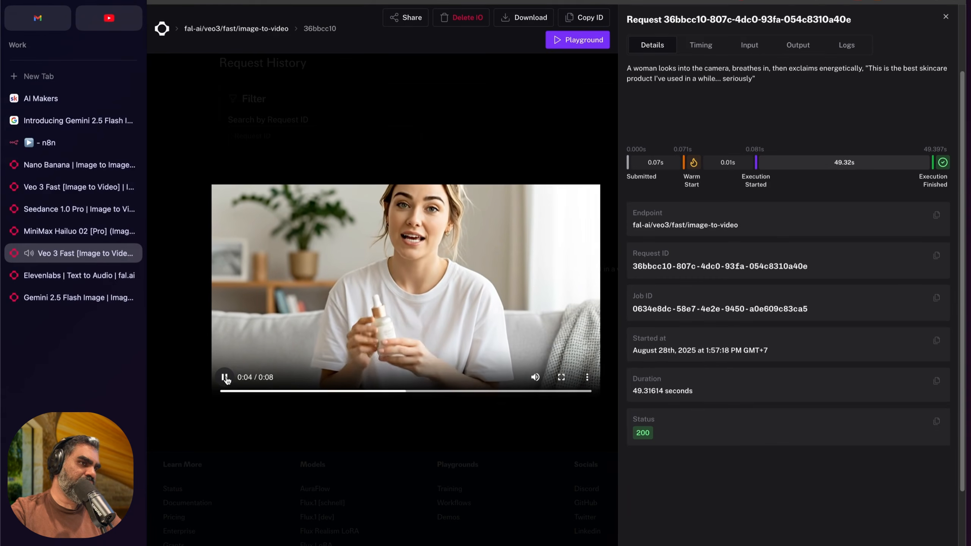
{"action": "left_click", "coordinate": [226, 378]}
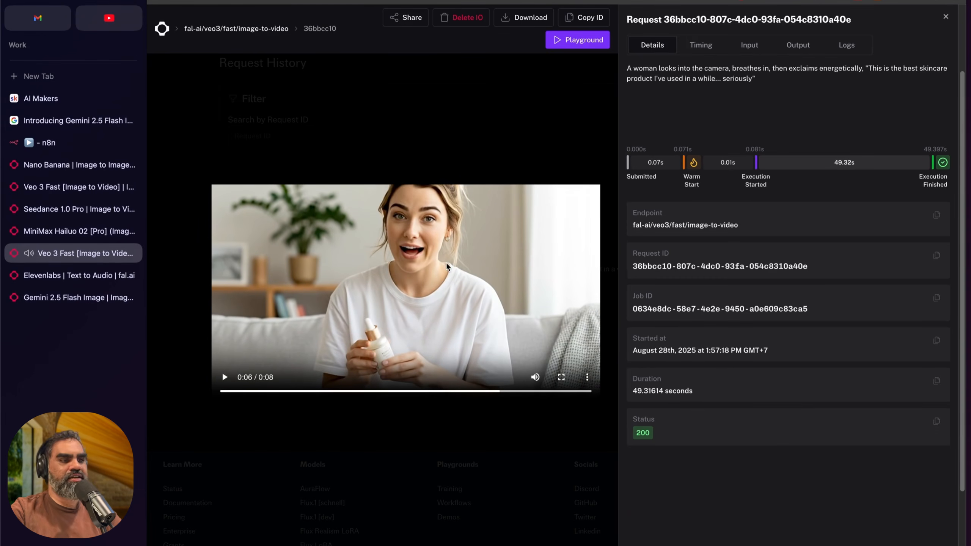
Step: Return to the nano banana workflow in n8n and select the nodes from the HTTP Request1 and minimax group through Edit Fields4
{"action": "left_click", "coordinate": [107, 143]}
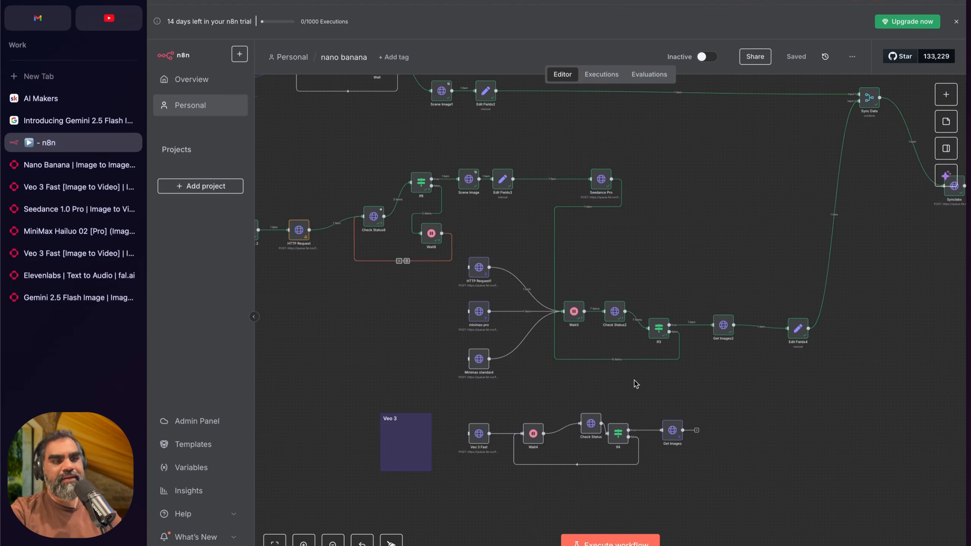
{"action": "scroll", "coordinate": [635, 384], "scroll_direction": "right", "scroll_amount": 2}
{"action": "scroll", "coordinate": [636, 383], "scroll_direction": "right", "scroll_amount": 1}
{"action": "scroll", "coordinate": [630, 381], "scroll_direction": "down", "scroll_amount": 2}
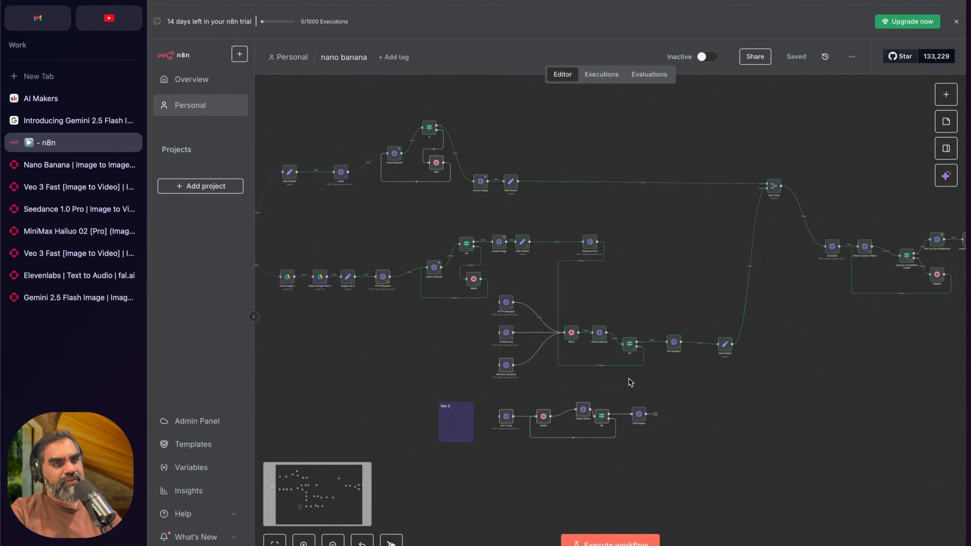
{"action": "scroll", "coordinate": [627, 380], "scroll_direction": "right", "scroll_amount": 3}
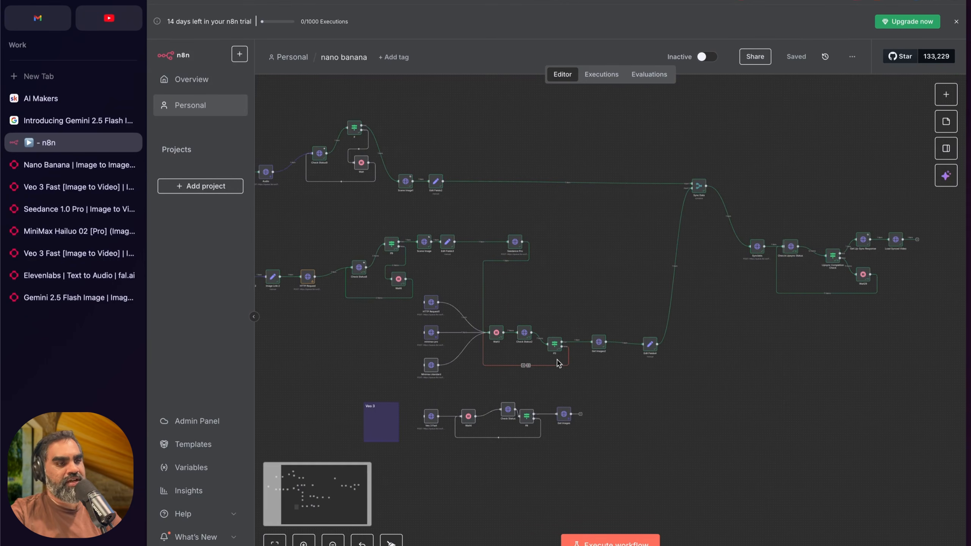
{"action": "scroll", "coordinate": [458, 328], "scroll_direction": "up", "scroll_amount": 3}
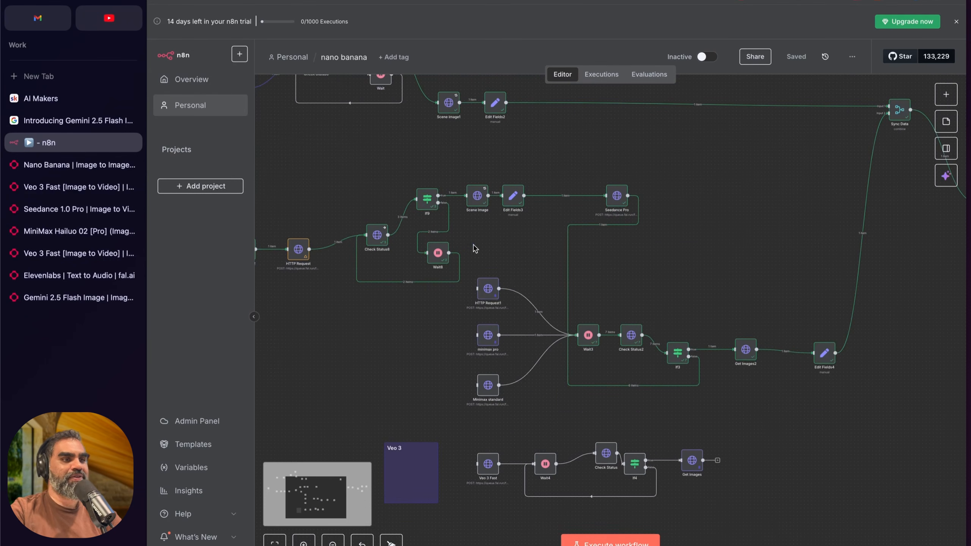
{"action": "left_click_drag", "start_coordinate": [473, 247], "coordinate": [847, 430]}
{"action": "left_click", "coordinate": [698, 437]}
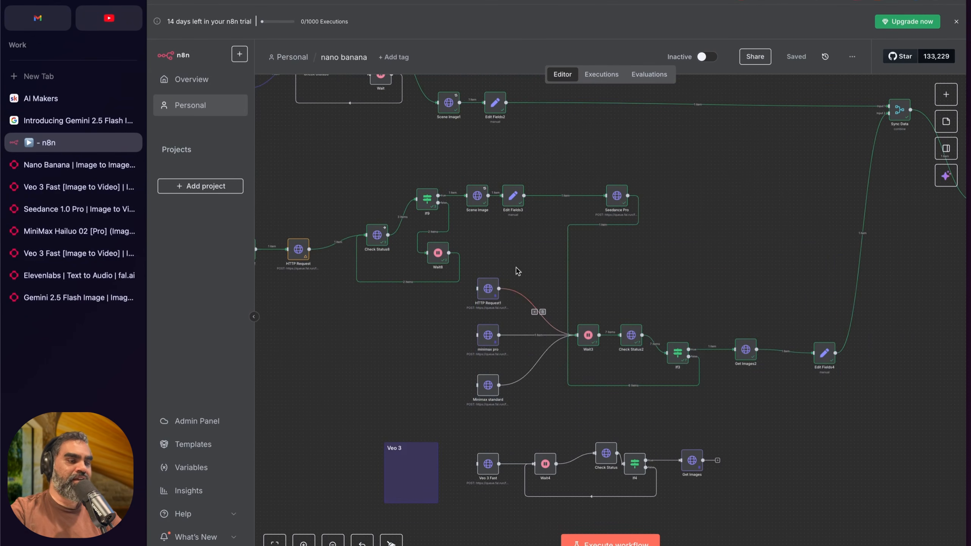
{"action": "left_click_drag", "start_coordinate": [463, 243], "coordinate": [856, 407]}
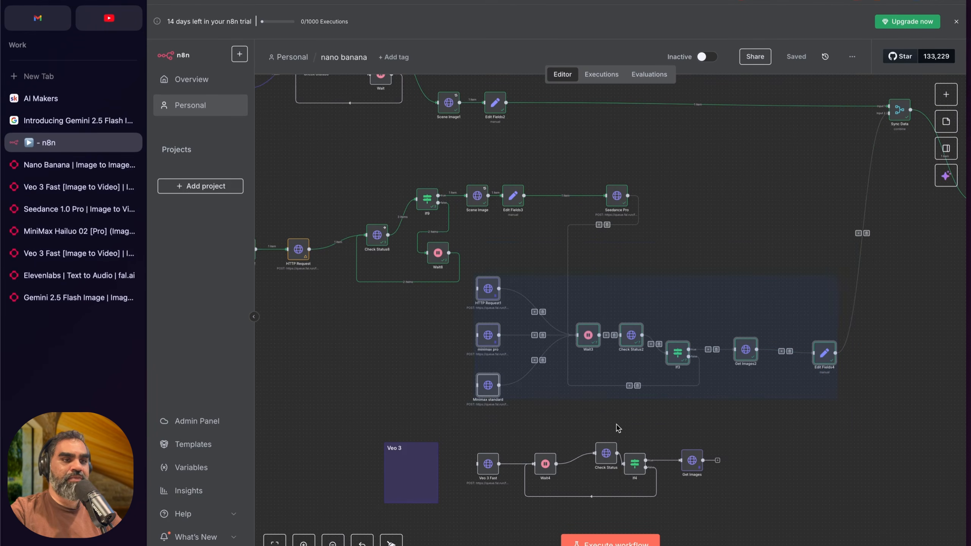
Step: Execute the workflow from the On form submission trigger to open the UGC test form
{"action": "scroll", "coordinate": [618, 429], "scroll_direction": "down", "scroll_amount": 5}
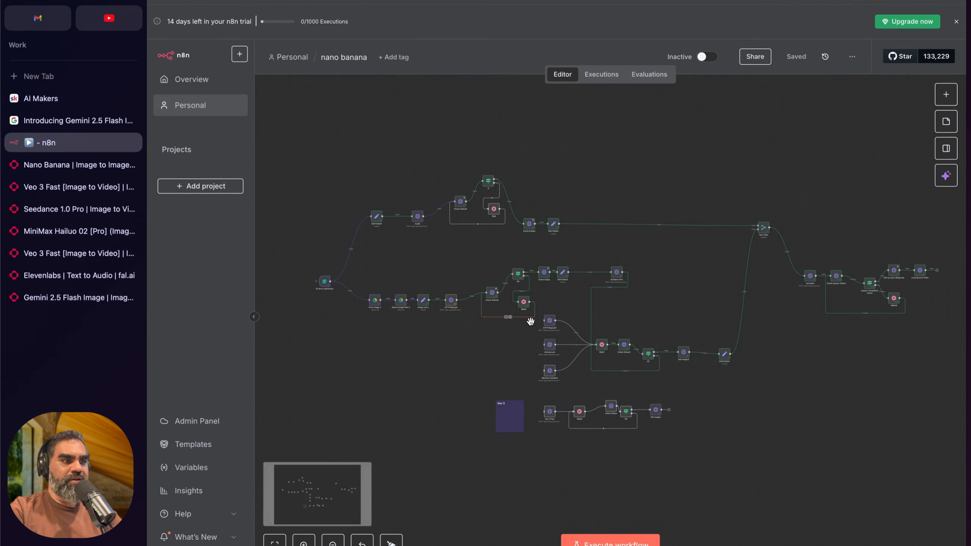
{"action": "scroll", "coordinate": [530, 321], "scroll_direction": "up", "scroll_amount": 2}
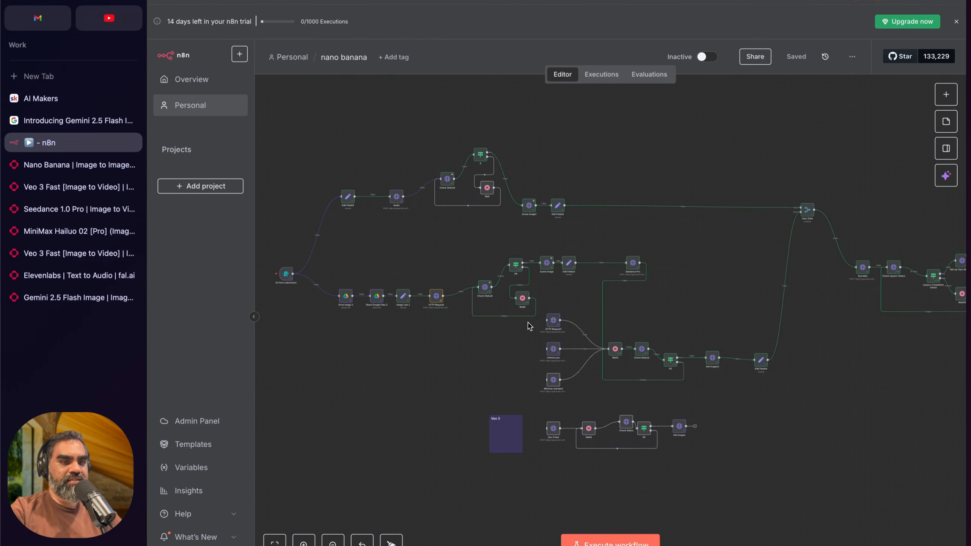
{"action": "scroll", "coordinate": [535, 333], "scroll_direction": "left", "scroll_amount": 4}
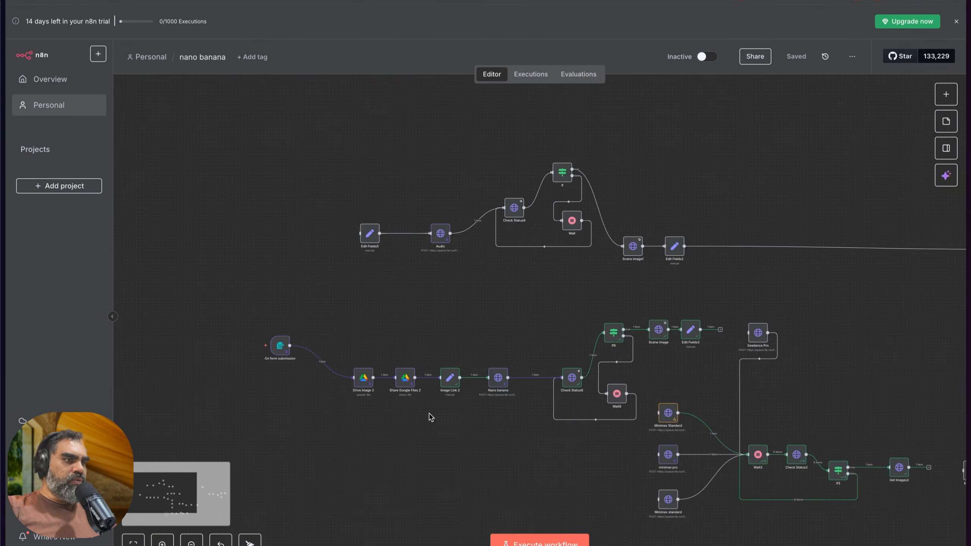
{"action": "scroll", "coordinate": [430, 417], "scroll_direction": "left", "scroll_amount": 3}
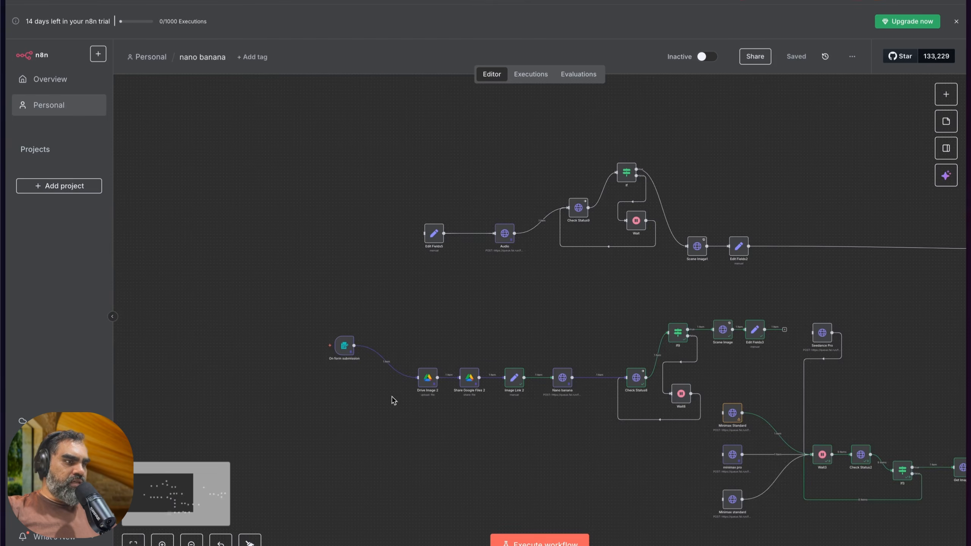
{"action": "scroll", "coordinate": [382, 394], "scroll_direction": "up", "scroll_amount": 4}
{"action": "scroll", "coordinate": [330, 325], "scroll_direction": "up", "scroll_amount": 2}
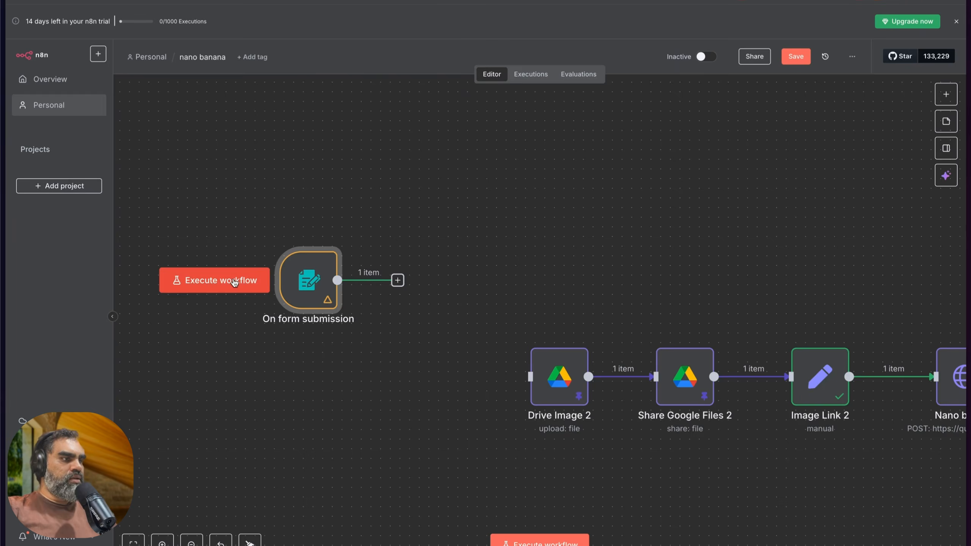
{"action": "left_click", "coordinate": [233, 282]}
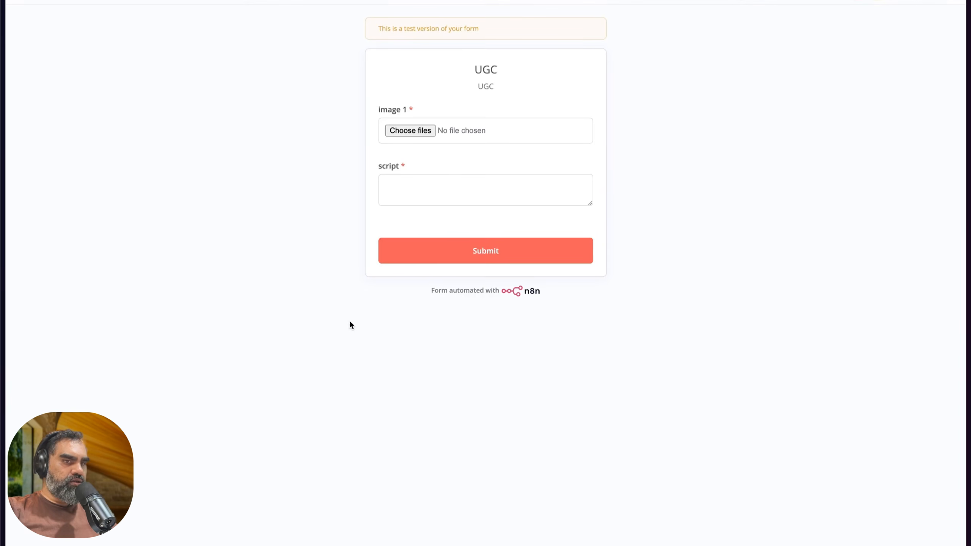
Step: Preview ugc_image_2025-08-28_20-11-52_0.jpg in Downloads and attach it as image 1 in the UGC form
{"action": "left_click", "coordinate": [400, 130]}
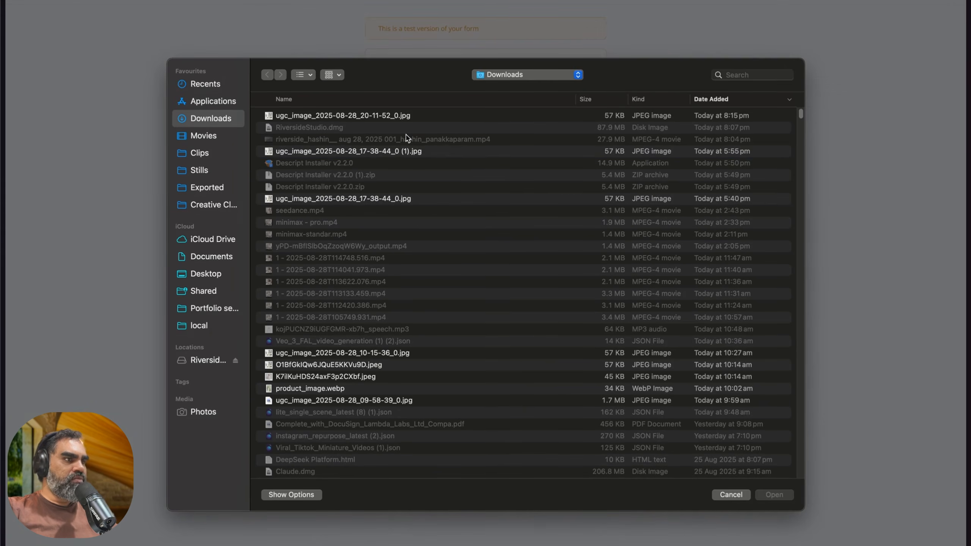
{"action": "left_click", "coordinate": [367, 151]}
{"action": "left_click", "coordinate": [383, 117], "text": "super"}
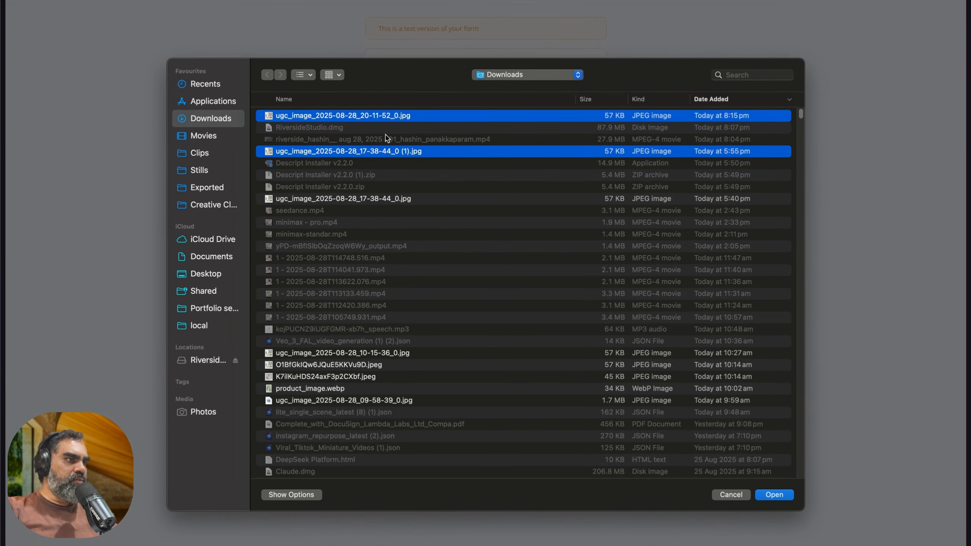
{"action": "left_click", "coordinate": [394, 153]}
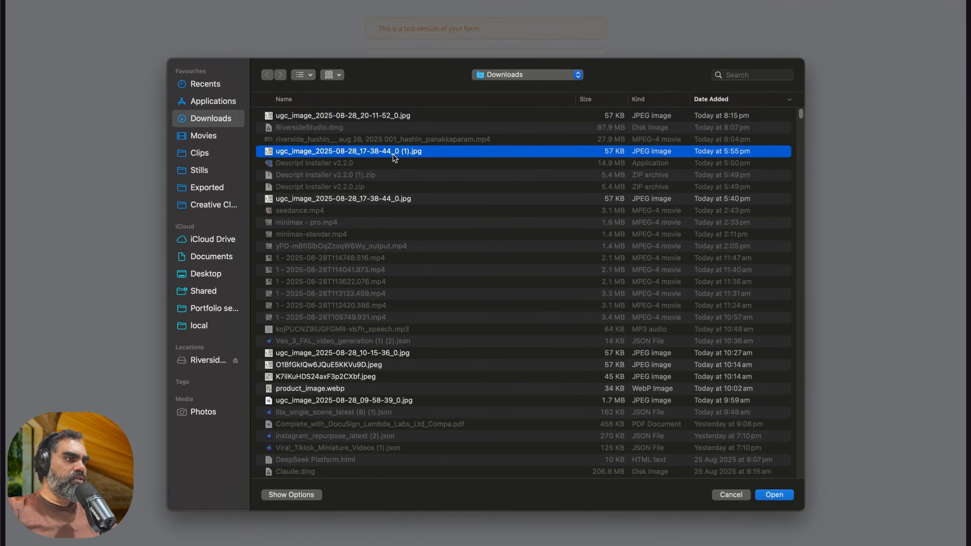
{"action": "left_click", "coordinate": [384, 115]}
{"action": "key", "text": "space"}
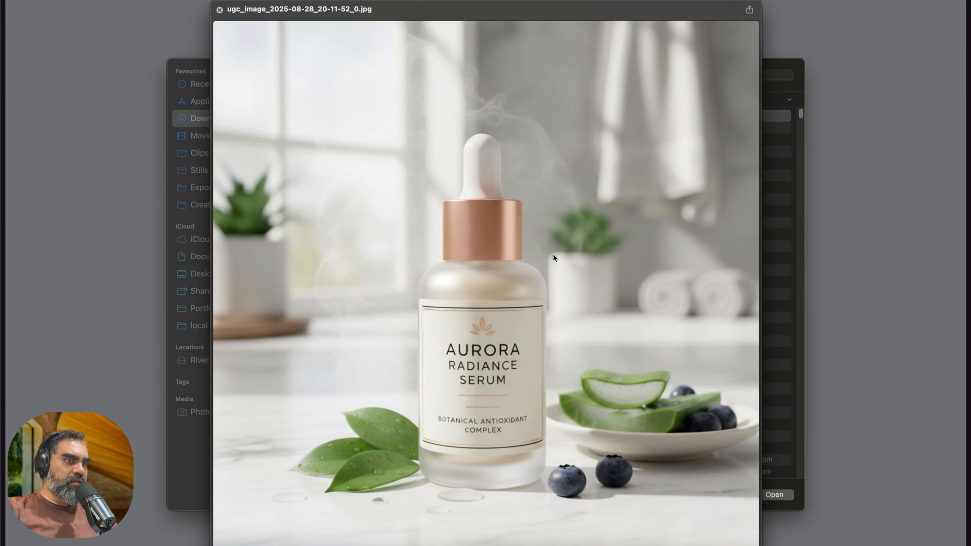
{"action": "key", "text": "space"}
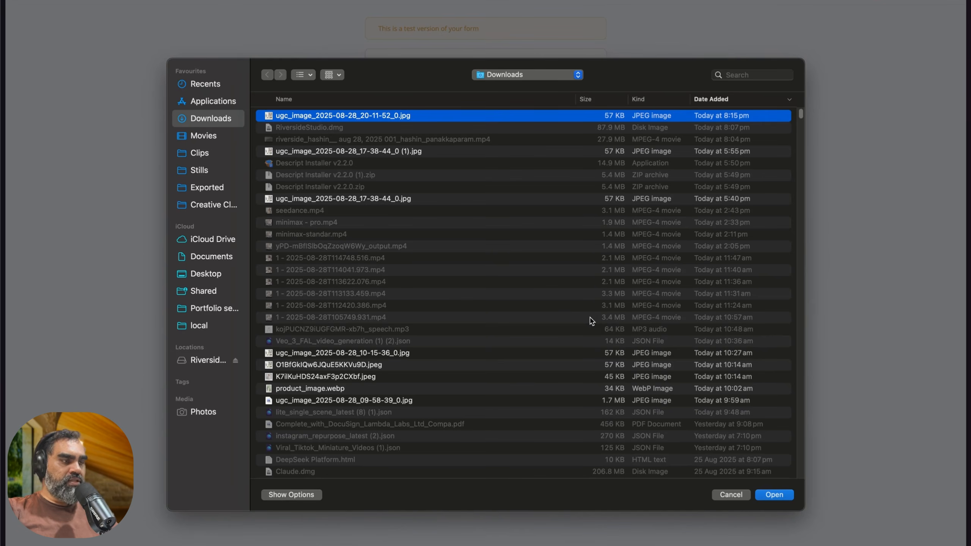
{"action": "left_click", "coordinate": [774, 495]}
Step: Copy the skincare script from the Edit Fields5 node in n8n into the UGC form's script field and enlarge that field
{"action": "key", "text": "super+s"}
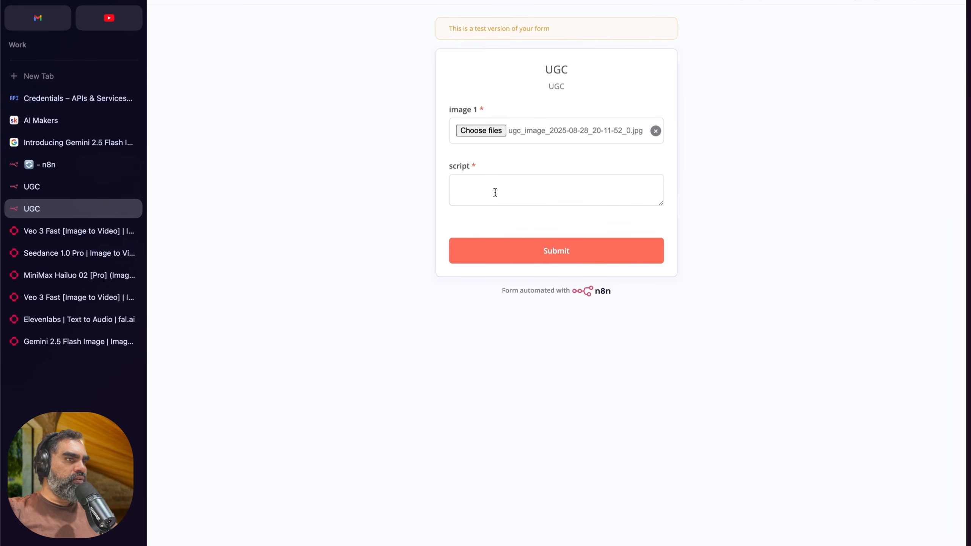
{"action": "left_click", "coordinate": [42, 165]}
{"action": "scroll", "coordinate": [500, 241], "scroll_direction": "down", "scroll_amount": 5}
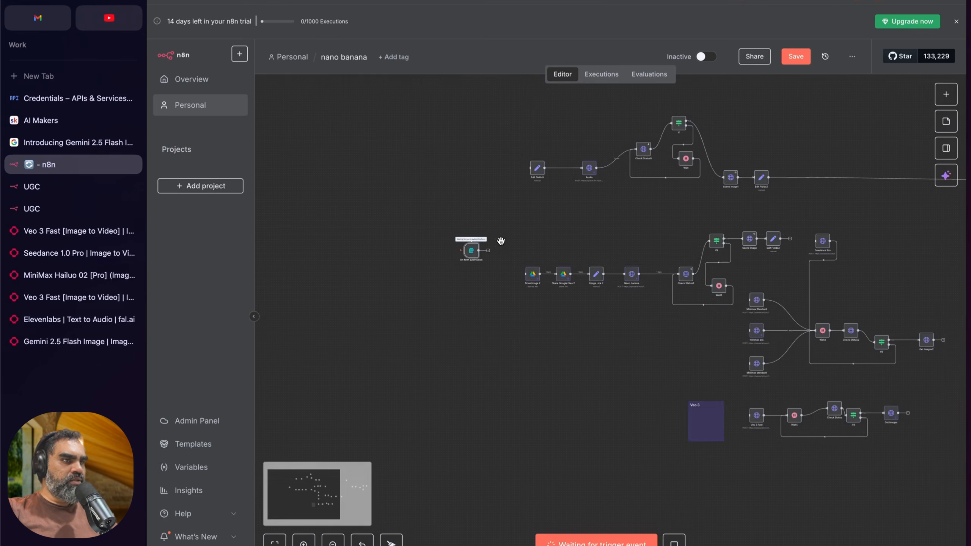
{"action": "double_click", "coordinate": [537, 168]}
{"action": "triple_click", "coordinate": [530, 182]}
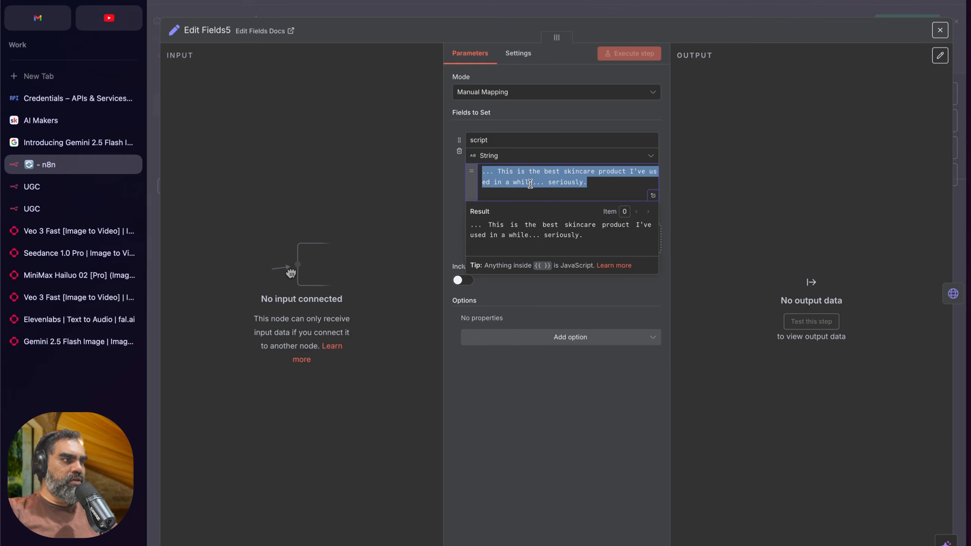
{"action": "key", "text": "ctrl+c"}
{"action": "left_click", "coordinate": [94, 188]}
{"action": "left_click", "coordinate": [96, 209]}
{"action": "key", "text": "ctrl+v"}
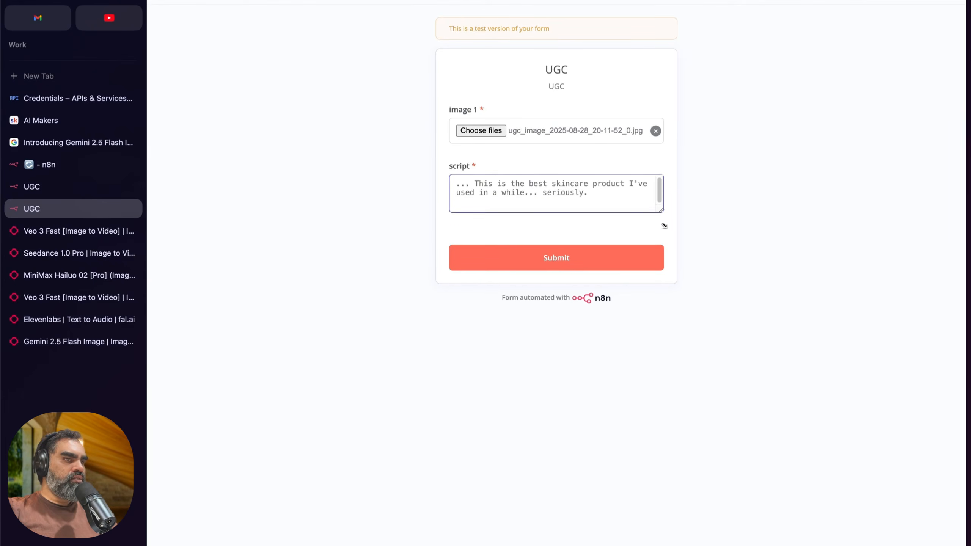
{"action": "left_click_drag", "start_coordinate": [664, 226], "coordinate": [663, 273]}
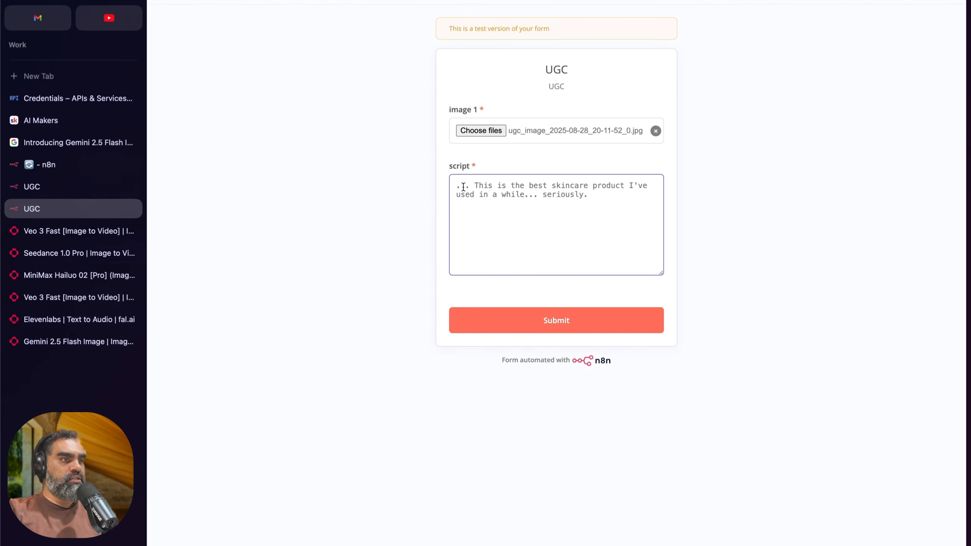
Step: Try adding a [laughs] cue before "seriously" in the script and remove it again
{"action": "left_click_drag", "start_coordinate": [538, 195], "coordinate": [526, 194]}
{"action": "key", "text": "Down"}
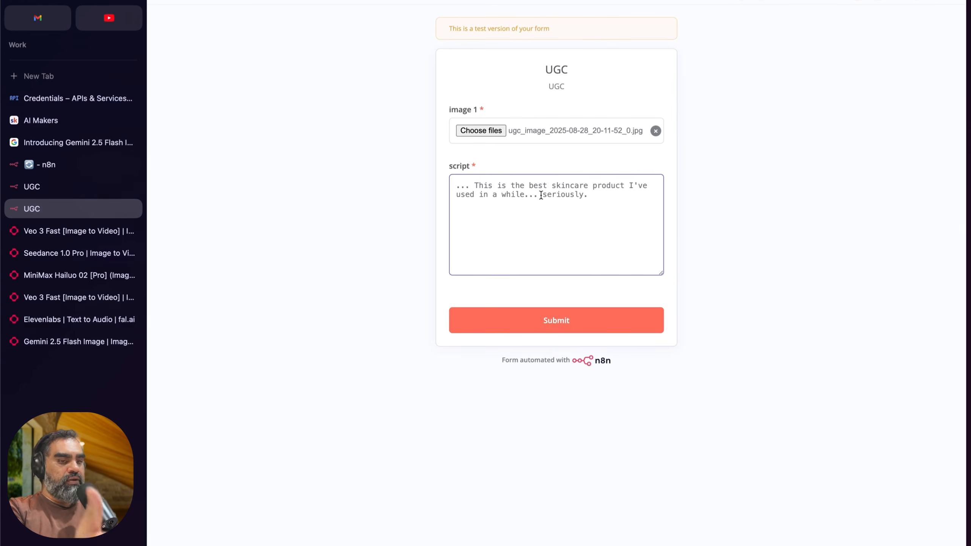
{"action": "left_click", "coordinate": [541, 195]}
{"action": "type", "text": "[laughs]"}
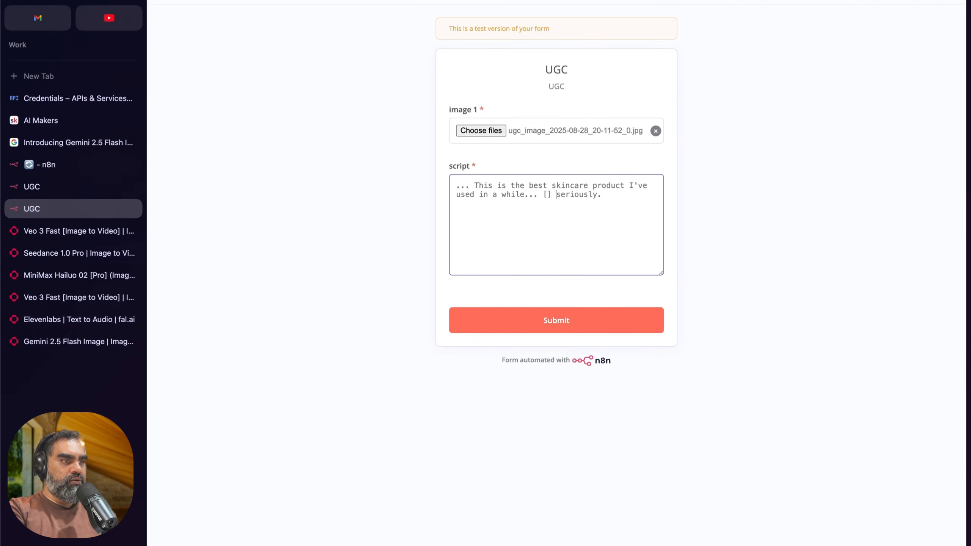
{"action": "key", "text": "BackSpace"}
{"action": "key", "text": "BackSpace"}
{"action": "key", "text": "BackSpace"}
{"action": "key", "text": "BackSpace"}
{"action": "key", "text": "BackSpace"}
{"action": "key", "text": "BackSpace"}
{"action": "key", "text": "BackSpace"}
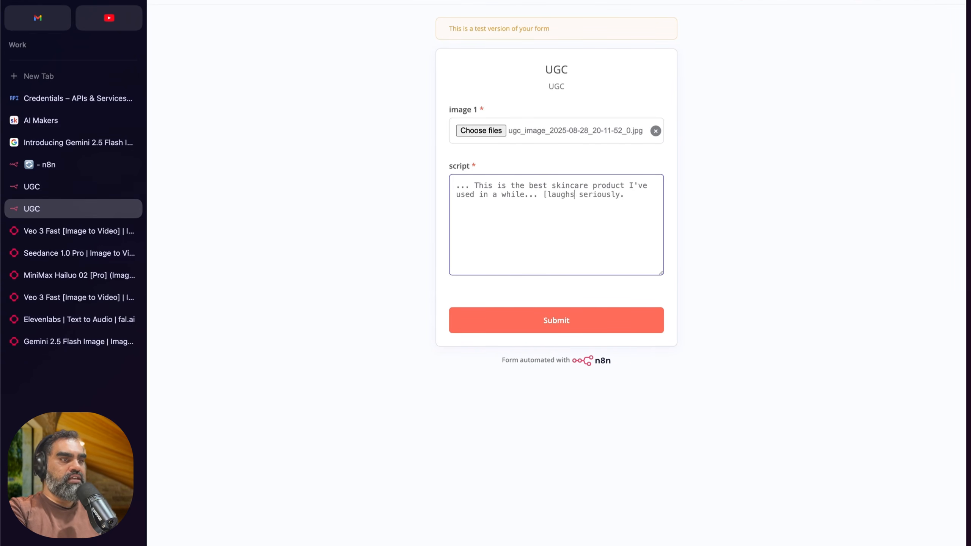
{"action": "key", "text": "Delete"}
{"action": "key", "text": "Delete"}
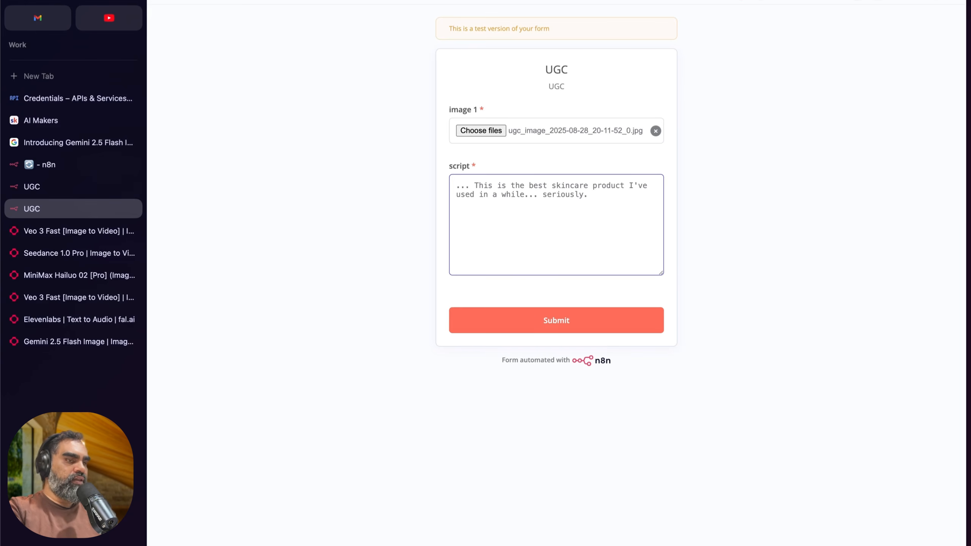
Step: Submit the UGC form, close both UGC form tabs and close the Edit Fields5 node in n8n
{"action": "left_click", "coordinate": [556, 320]}
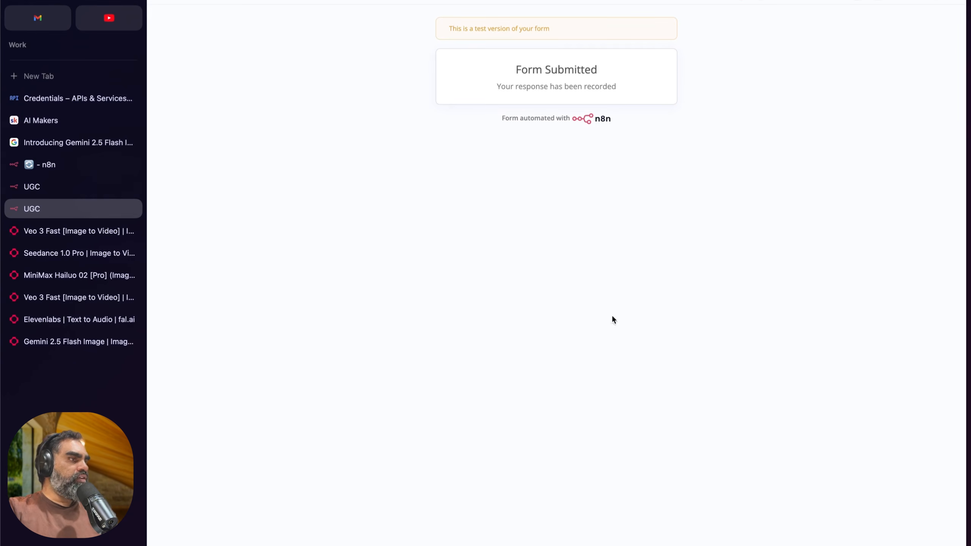
{"action": "key", "text": "super+w"}
{"action": "key", "text": "super+w"}
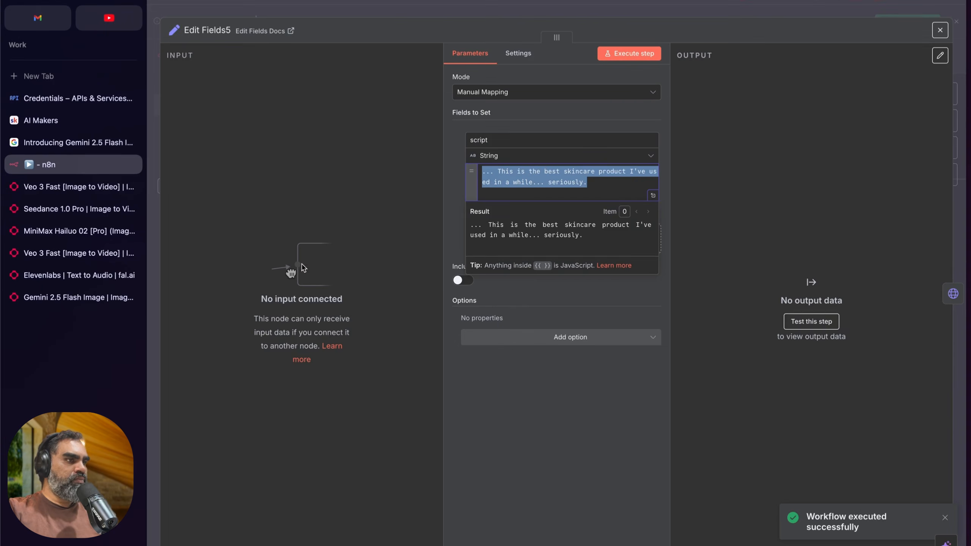
{"action": "left_click", "coordinate": [408, 5]}
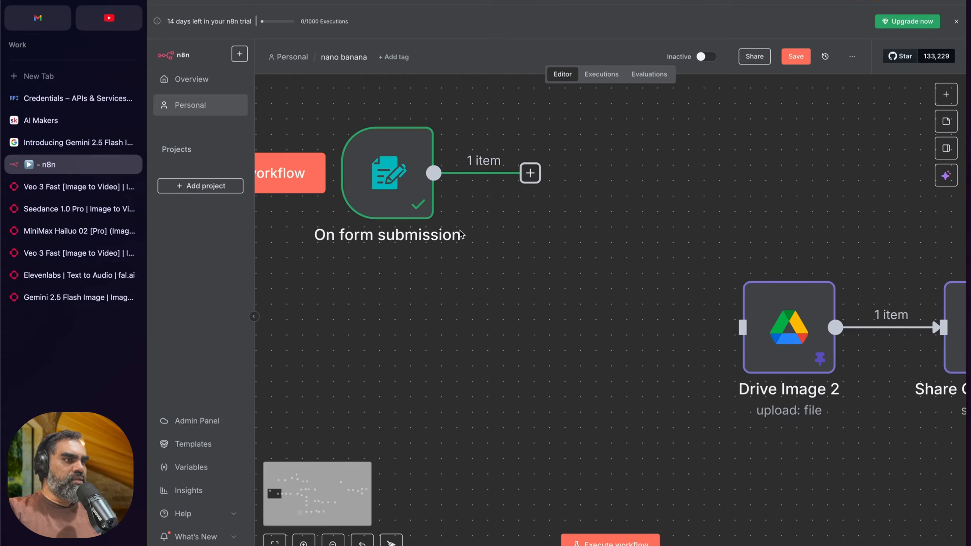
Step: Examine the On form submission output, viewing the uploaded product image and the submitted script in Schema view
{"action": "double_click", "coordinate": [408, 183]}
{"action": "left_click", "coordinate": [741, 204]}
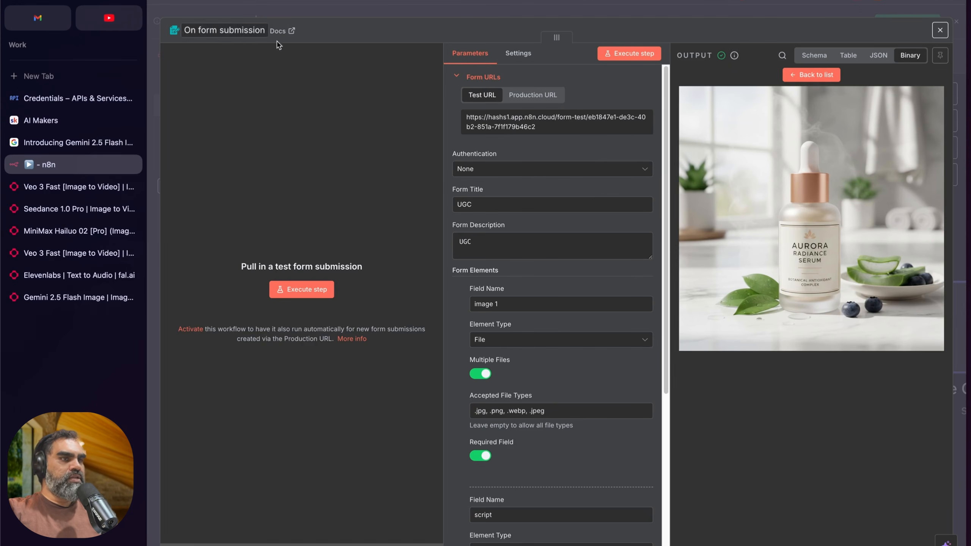
{"action": "left_click", "coordinate": [814, 55]}
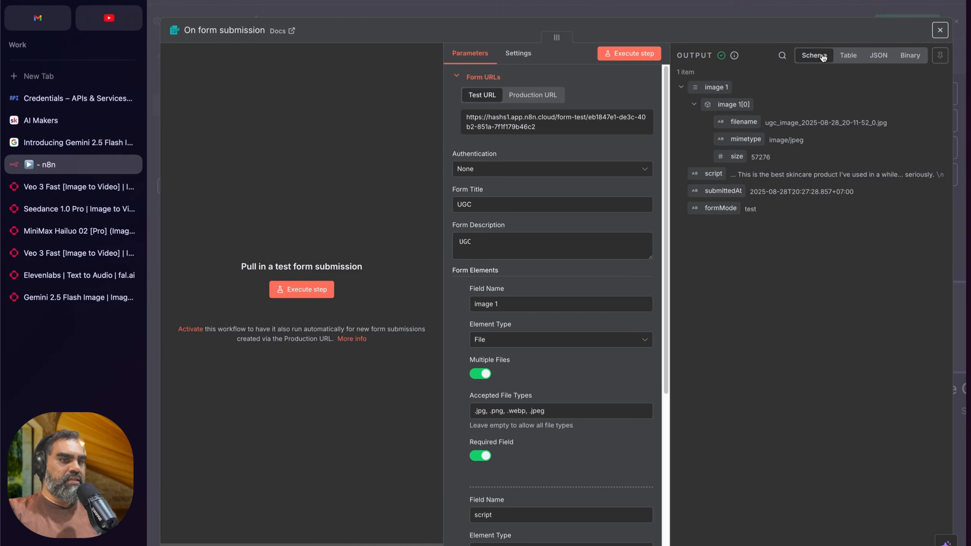
{"action": "left_click_drag", "start_coordinate": [737, 174], "coordinate": [924, 174]}
{"action": "left_click", "coordinate": [503, 9]}
Step: Highlight the Drive Image 2 and Share Google Files 2 nodes and follow the chain to Nano banana
{"action": "scroll", "coordinate": [439, 215], "scroll_direction": "right", "scroll_amount": 3}
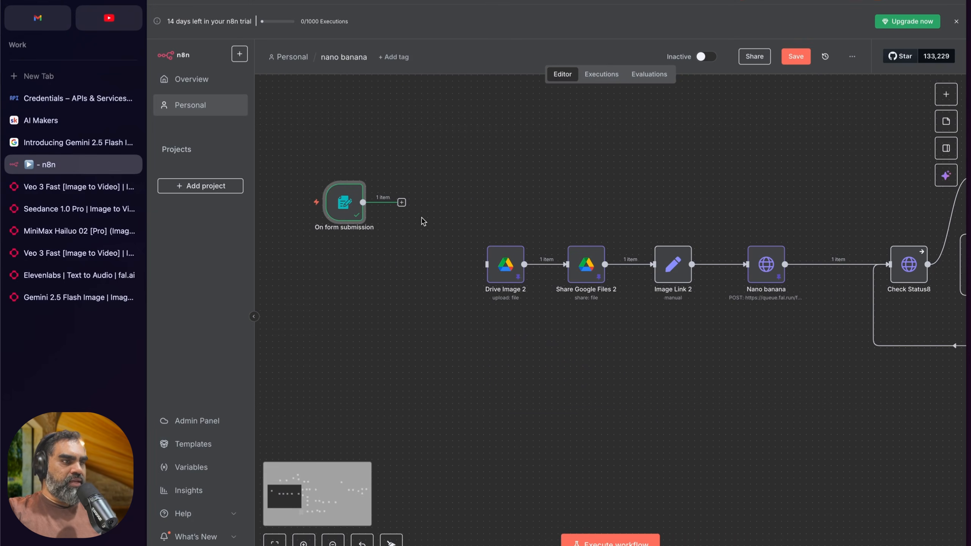
{"action": "left_click_drag", "start_coordinate": [447, 152], "coordinate": [628, 347]}
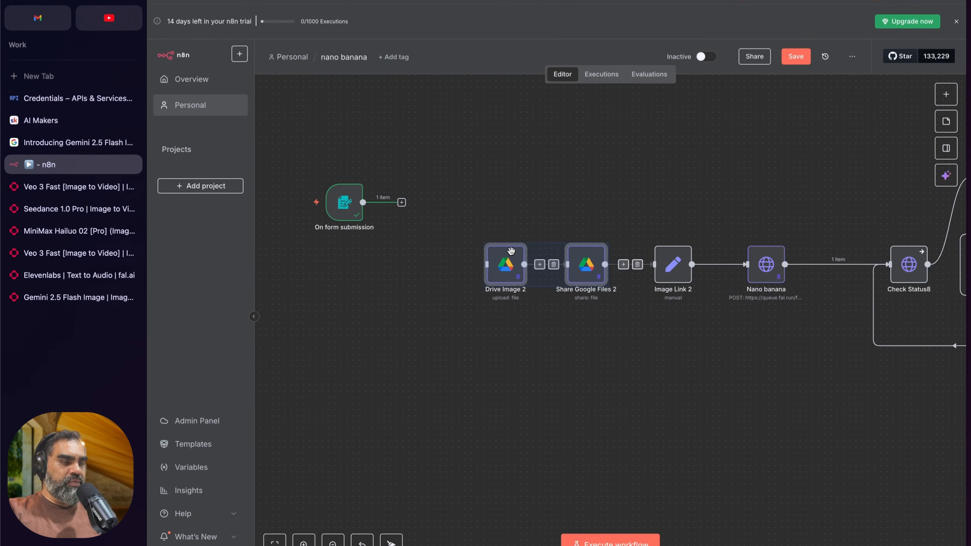
{"action": "left_click", "coordinate": [505, 191]}
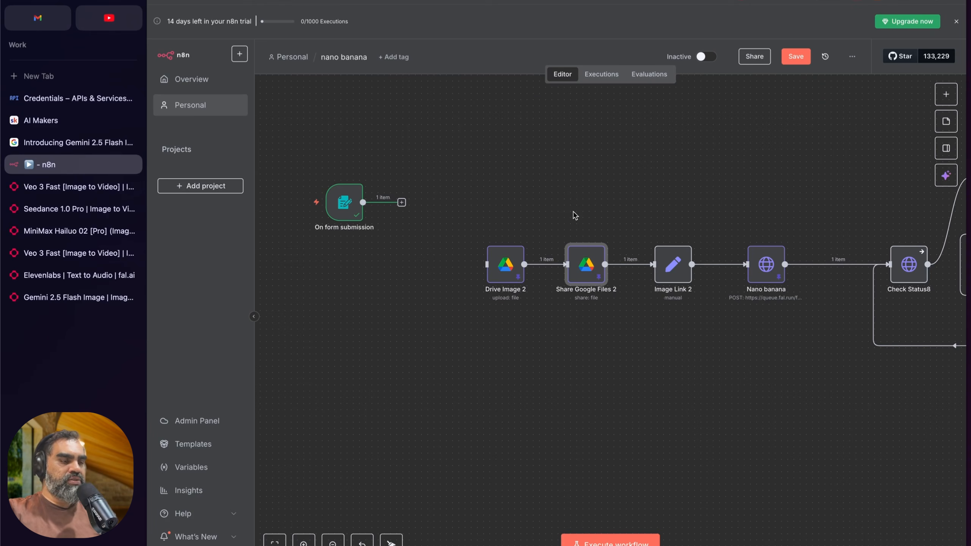
{"action": "scroll", "coordinate": [612, 306], "scroll_direction": "right", "scroll_amount": 5}
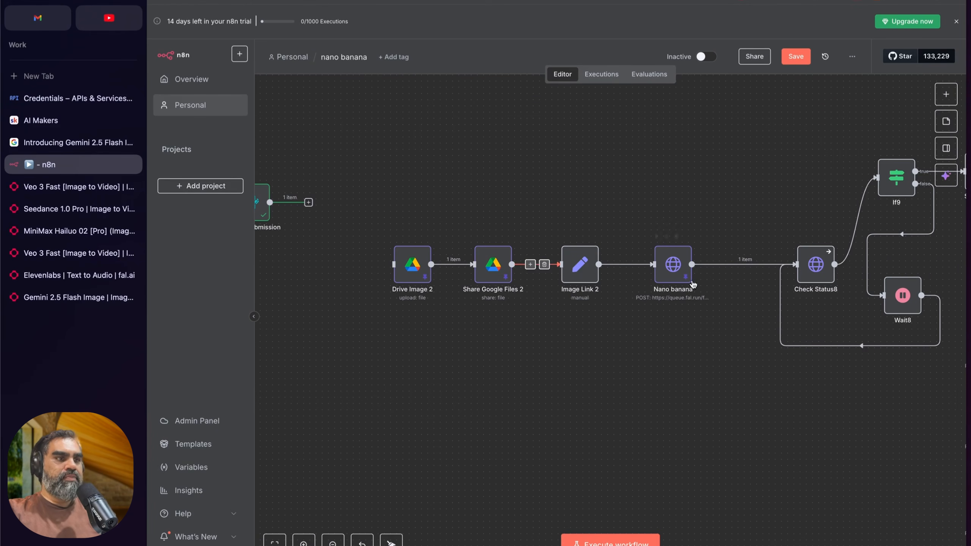
Step: Search fal for "nanobanan" from the Seedance page and open the nano-banana/edit image-to-image model
{"action": "left_click", "coordinate": [53, 193]}
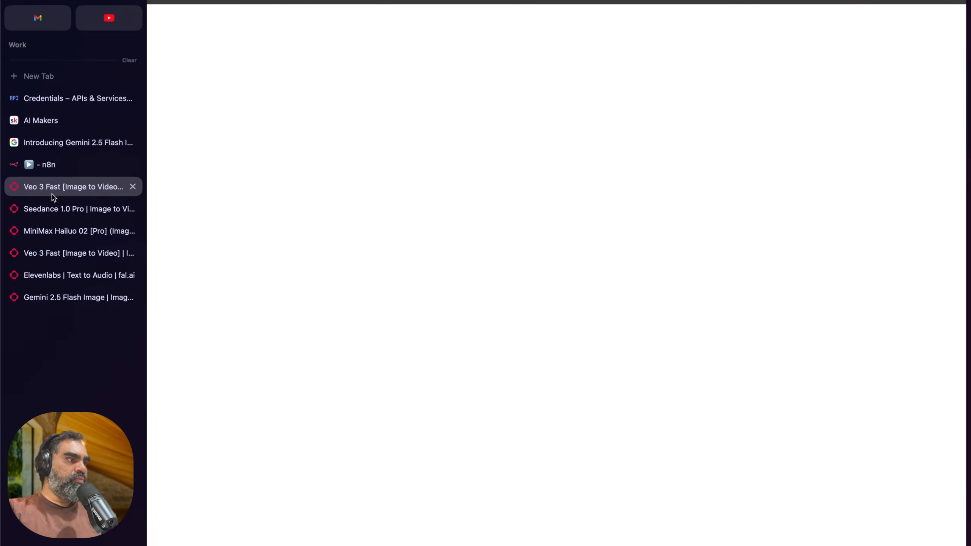
{"action": "left_click", "coordinate": [51, 208]}
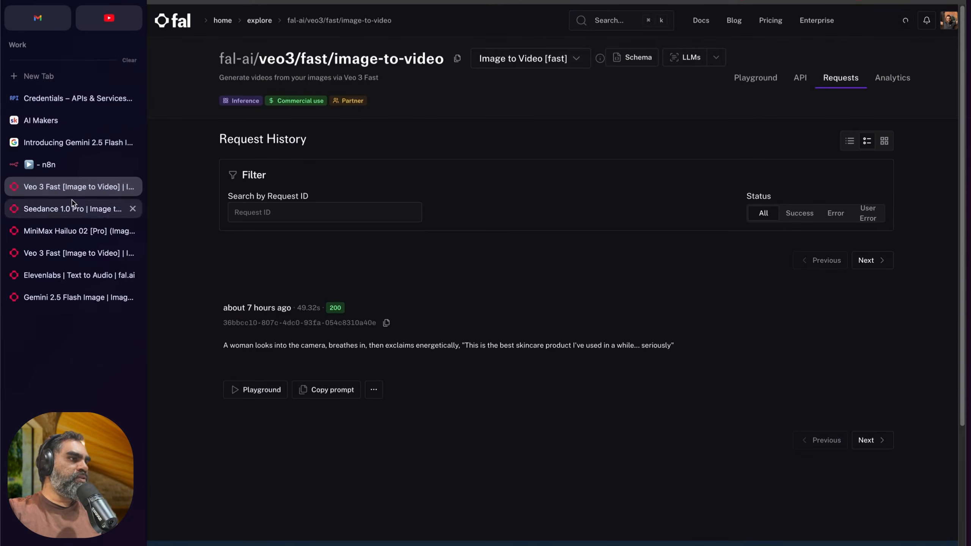
{"action": "left_click", "coordinate": [606, 22]}
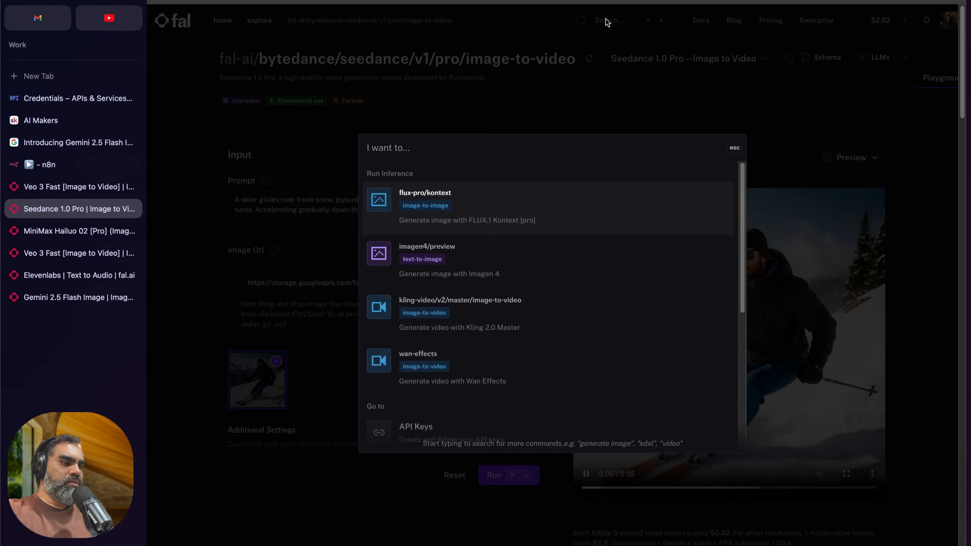
{"action": "type", "text": "nano"}
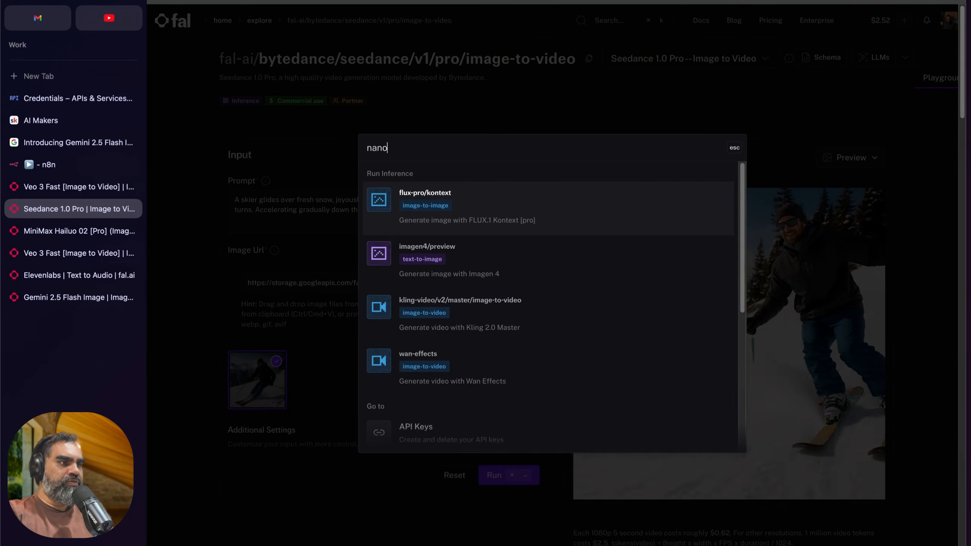
{"action": "type", "text": "banan"}
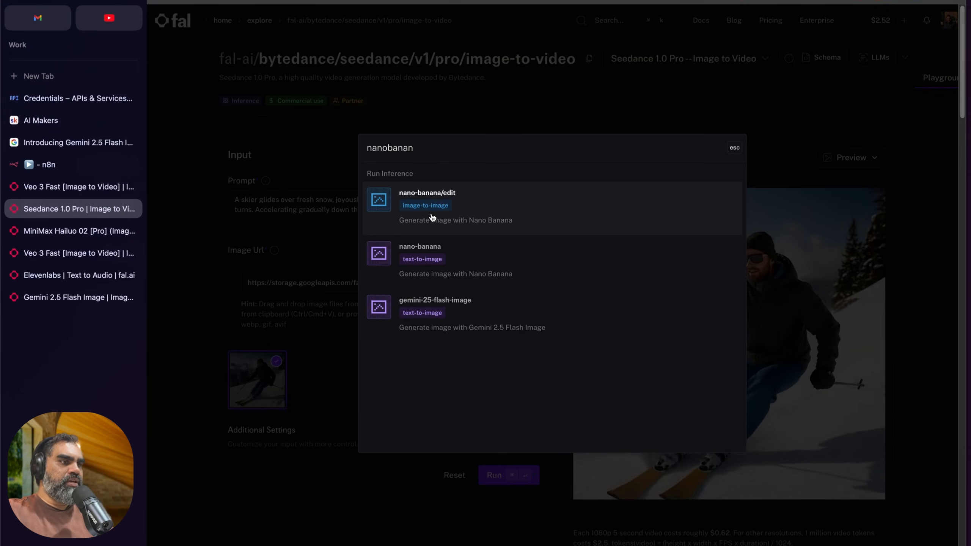
{"action": "left_click", "coordinate": [432, 218]}
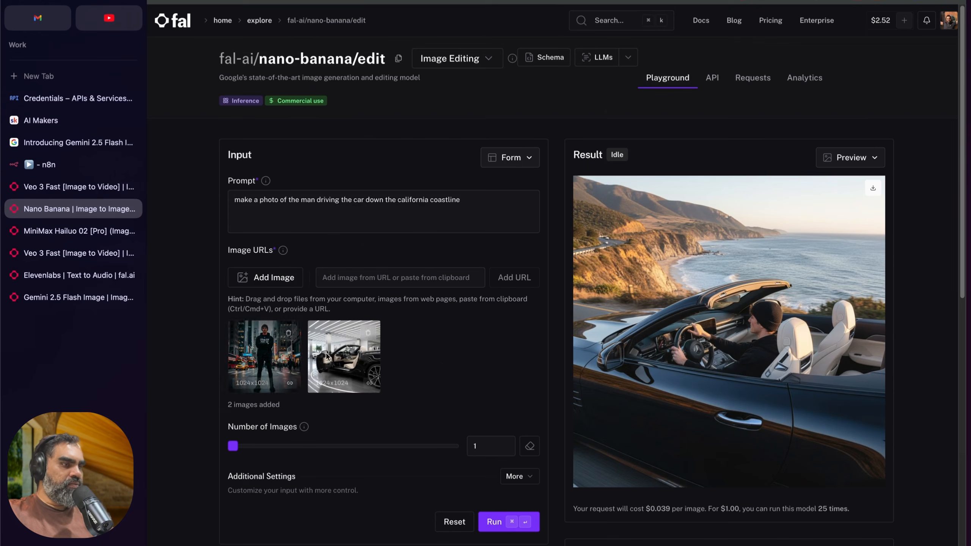
Step: Examine the nano-banana/edit playground inputs and highlight the two image_urls entries in its API request example
{"action": "scroll", "coordinate": [440, 367], "scroll_direction": "down", "scroll_amount": 3}
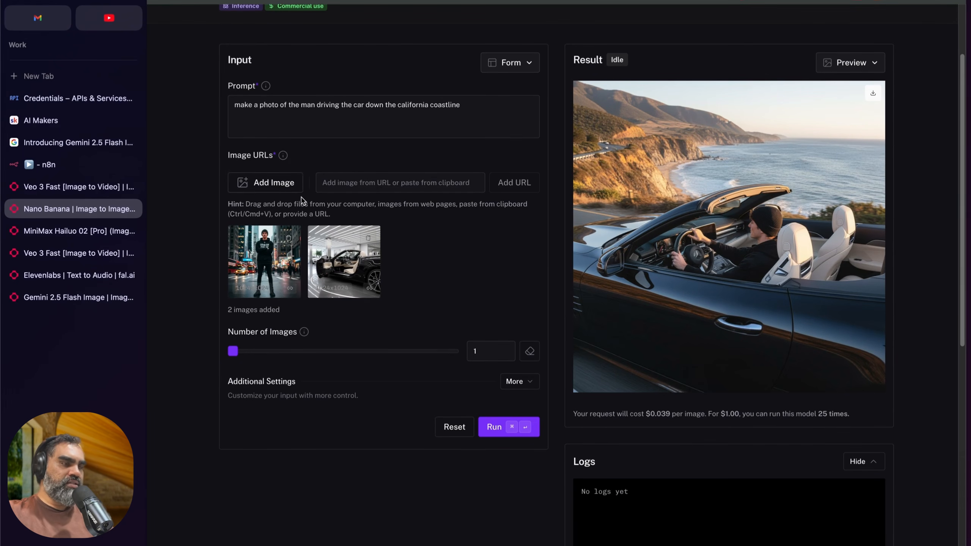
{"action": "scroll", "coordinate": [301, 199], "scroll_direction": "up", "scroll_amount": 3}
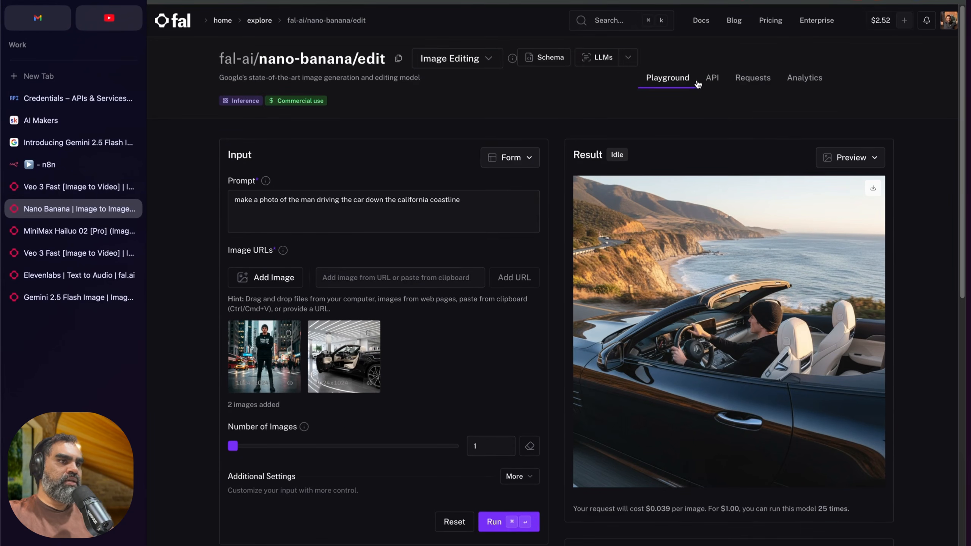
{"action": "left_click", "coordinate": [711, 79]}
{"action": "scroll", "coordinate": [547, 355], "scroll_direction": "down", "scroll_amount": 5}
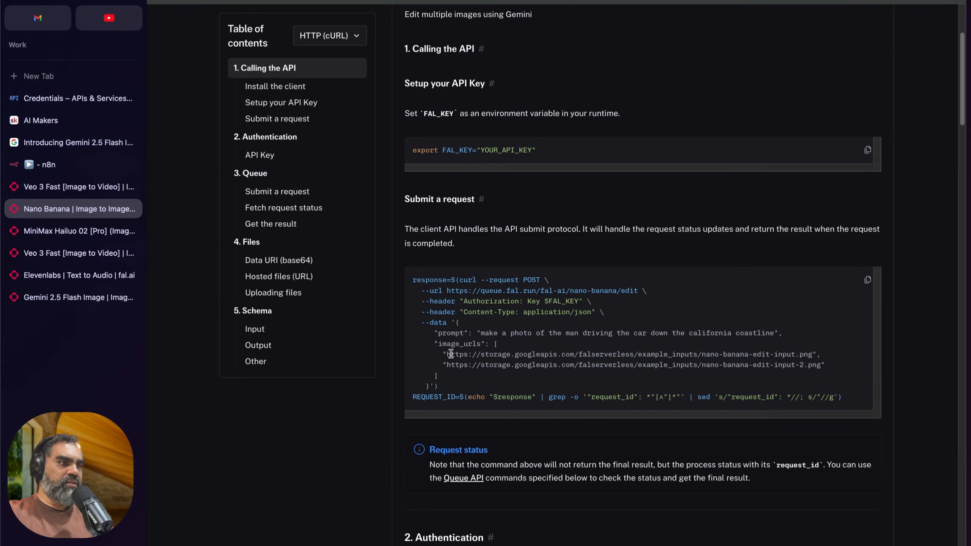
{"action": "left_click_drag", "start_coordinate": [443, 354], "coordinate": [841, 366]}
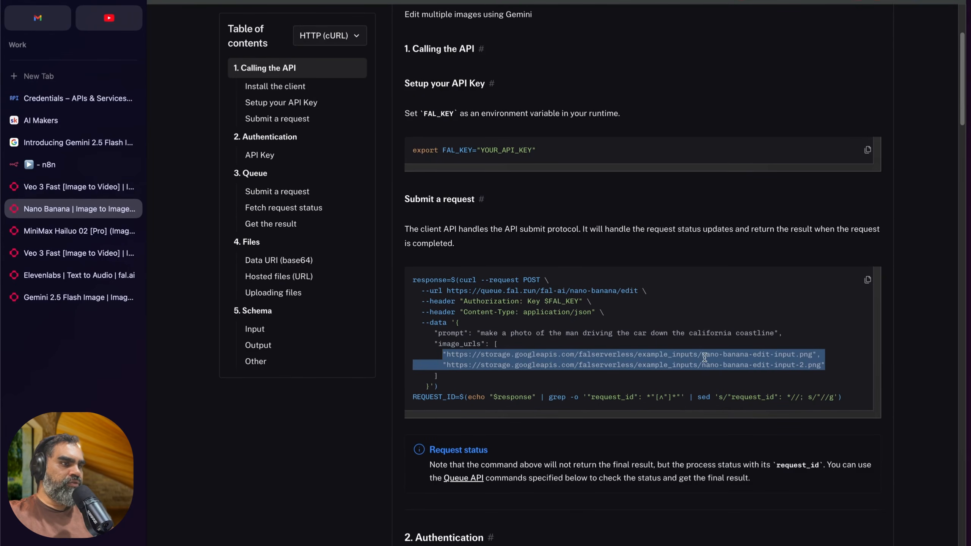
{"action": "scroll", "coordinate": [705, 358], "scroll_direction": "up", "scroll_amount": 5}
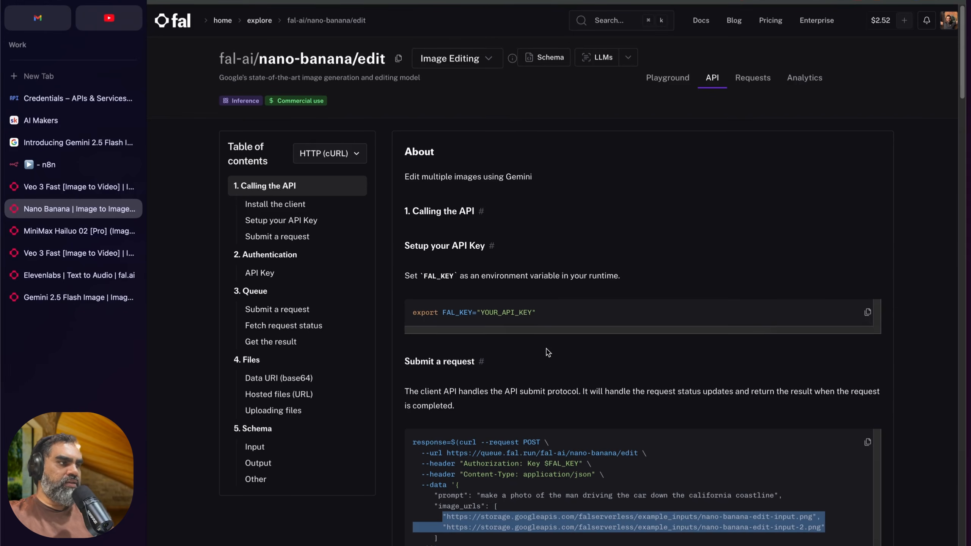
Step: Return to the nano banana workflow in n8n and connect the On form submission trigger to the Drive Image 2 node
{"action": "left_click", "coordinate": [43, 165]}
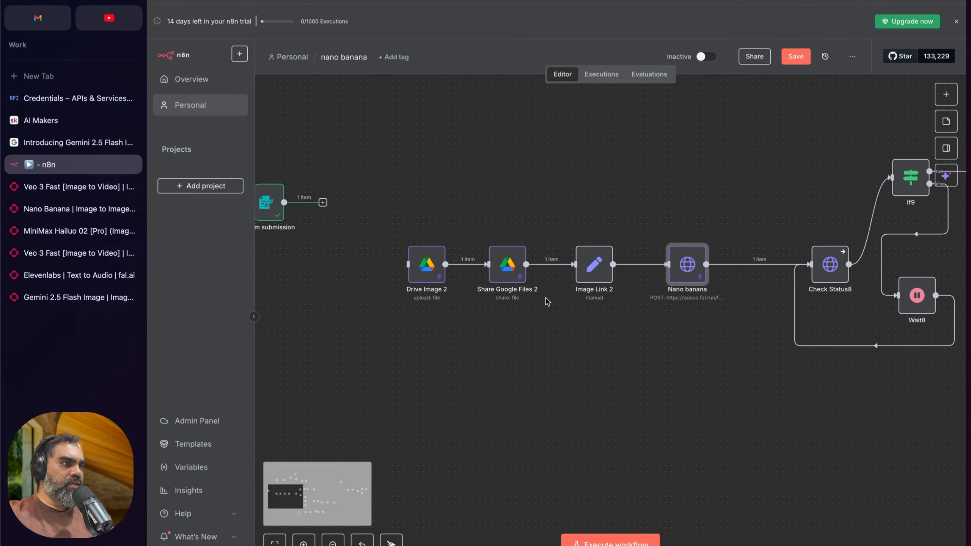
{"action": "scroll", "coordinate": [546, 302], "scroll_direction": "left", "scroll_amount": 1}
{"action": "left_click", "coordinate": [383, 176]}
{"action": "left_click_drag", "start_coordinate": [335, 200], "coordinate": [427, 277]}
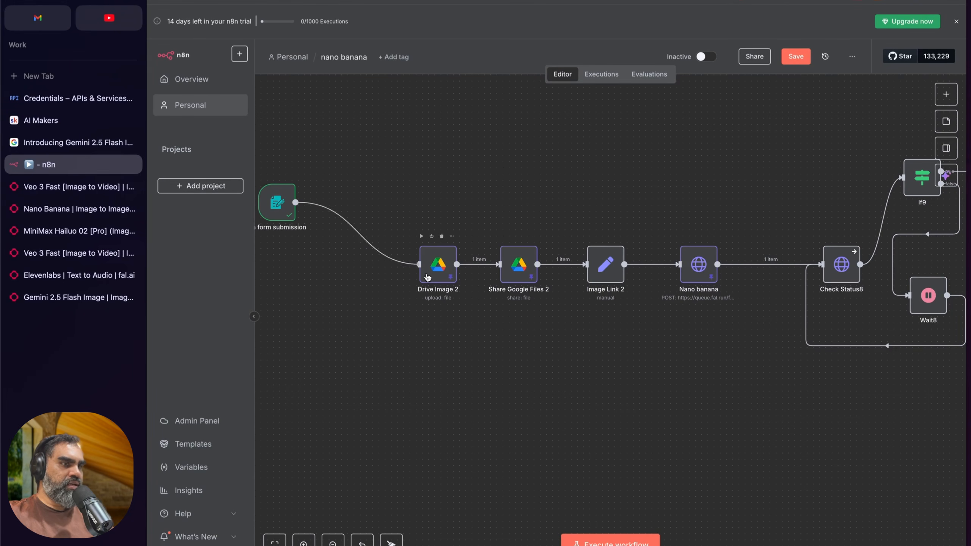
Step: Copy the webContentLink from the Drive Image 2 node's output and load it in a new browser tab
{"action": "double_click", "coordinate": [447, 277]}
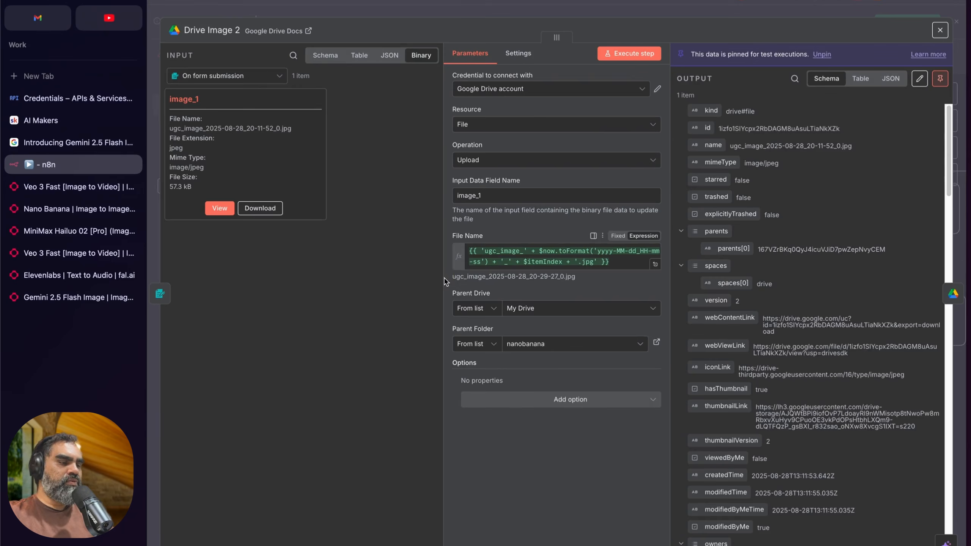
{"action": "scroll", "coordinate": [826, 318], "scroll_direction": "down", "scroll_amount": 2}
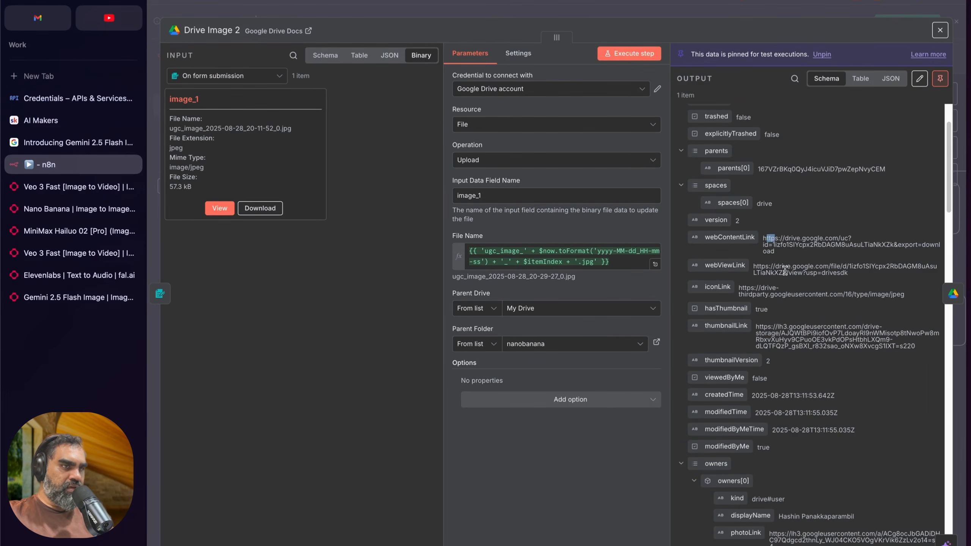
{"action": "left_click_drag", "start_coordinate": [772, 260], "coordinate": [765, 245]}
{"action": "left_click", "coordinate": [782, 242]}
{"action": "triple_click", "coordinate": [781, 241]}
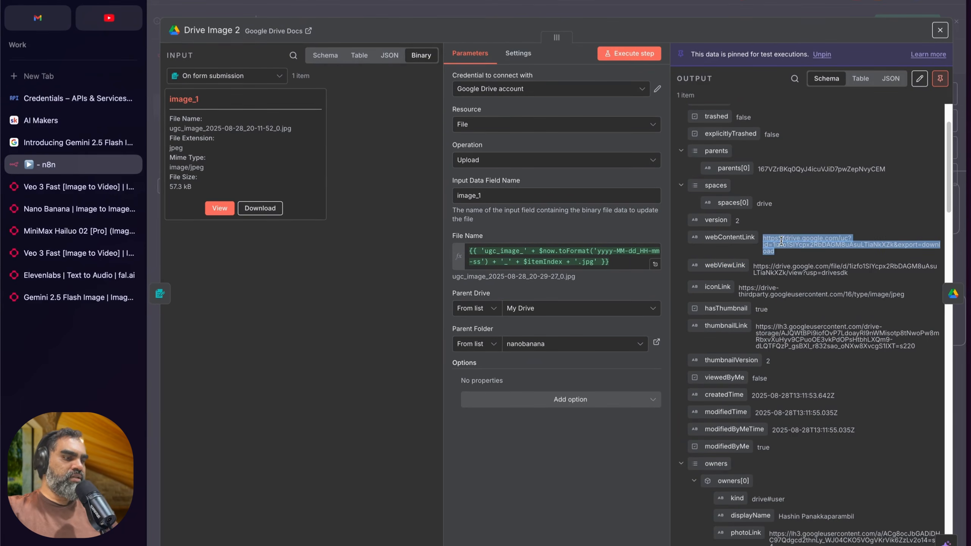
{"action": "key", "text": "super+c"}
{"action": "key", "text": "super+t"}
{"action": "key", "text": "super+v"}
{"action": "key", "text": "Return"}
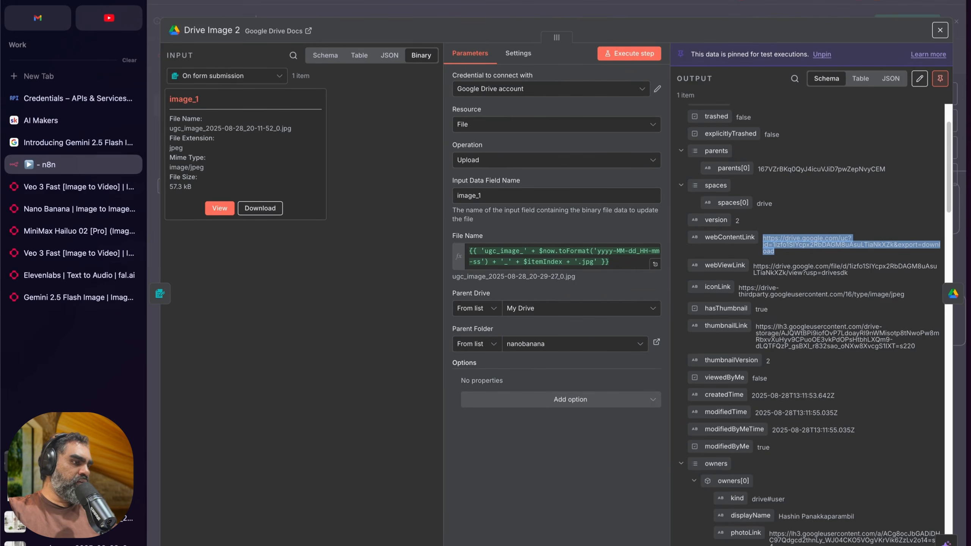
Step: Preview the downloaded product image, close it, and return from Drive Image 2 to the workflow canvas
{"action": "left_click", "coordinate": [72, 544]}
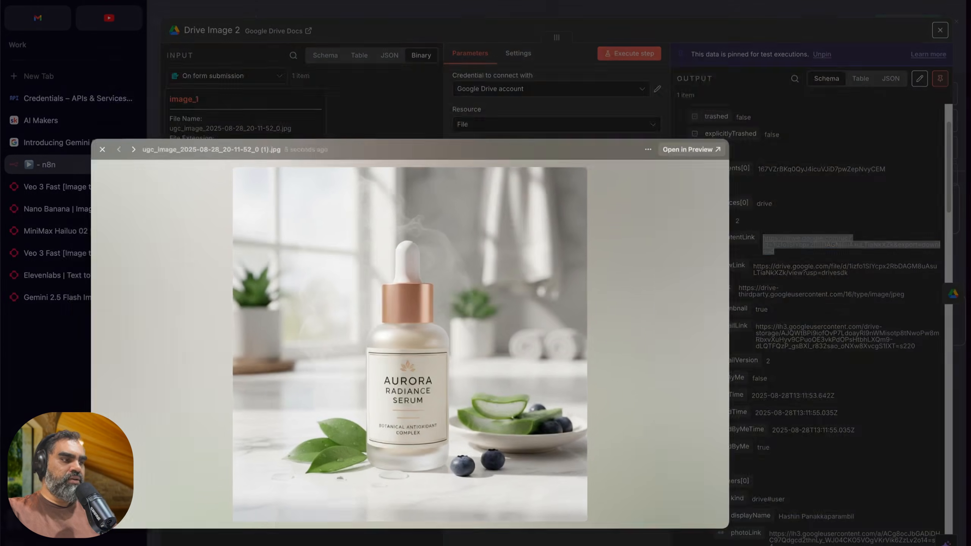
{"action": "key", "text": "Escape"}
{"action": "left_click", "coordinate": [279, 372]}
{"action": "left_click", "coordinate": [465, 11]}
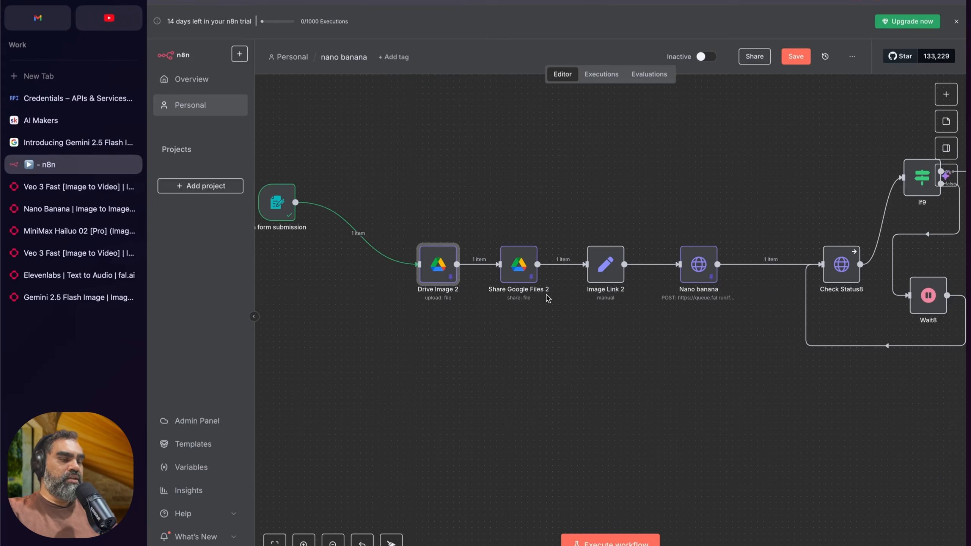
{"action": "scroll", "coordinate": [521, 325], "scroll_direction": "right", "scroll_amount": 5}
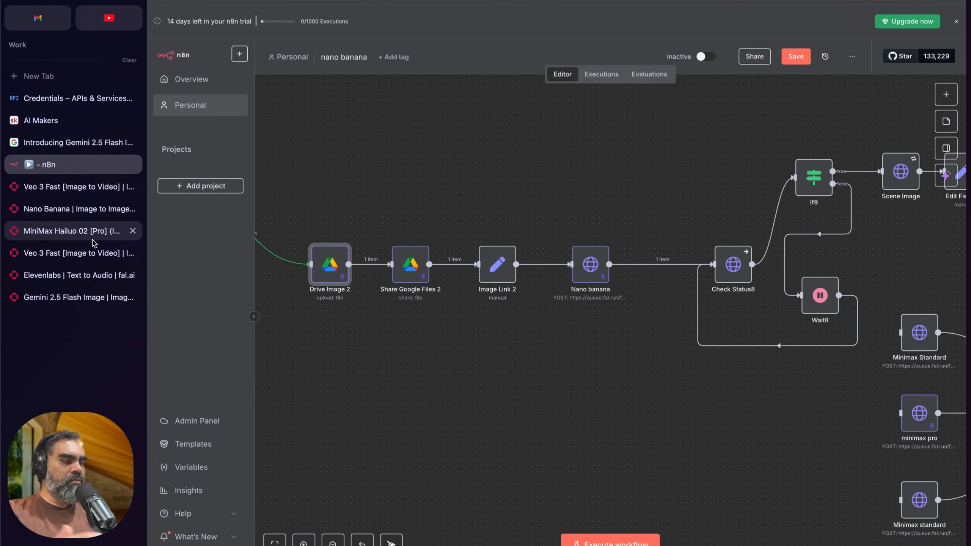
{"action": "scroll", "coordinate": [93, 243], "scroll_direction": "right", "scroll_amount": 5}
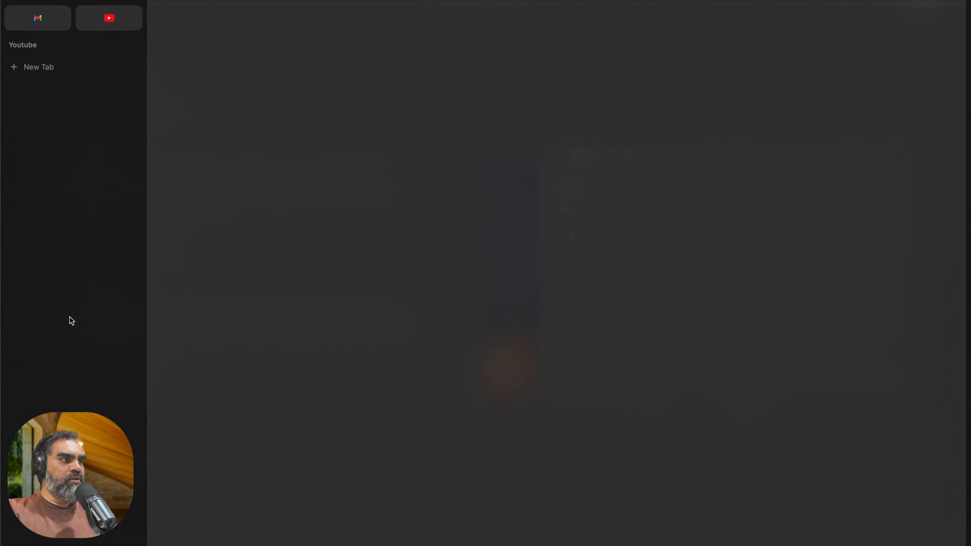
{"action": "scroll", "coordinate": [72, 320], "scroll_direction": "left", "scroll_amount": 5}
{"action": "scroll", "coordinate": [95, 331], "scroll_direction": "right", "scroll_amount": 5}
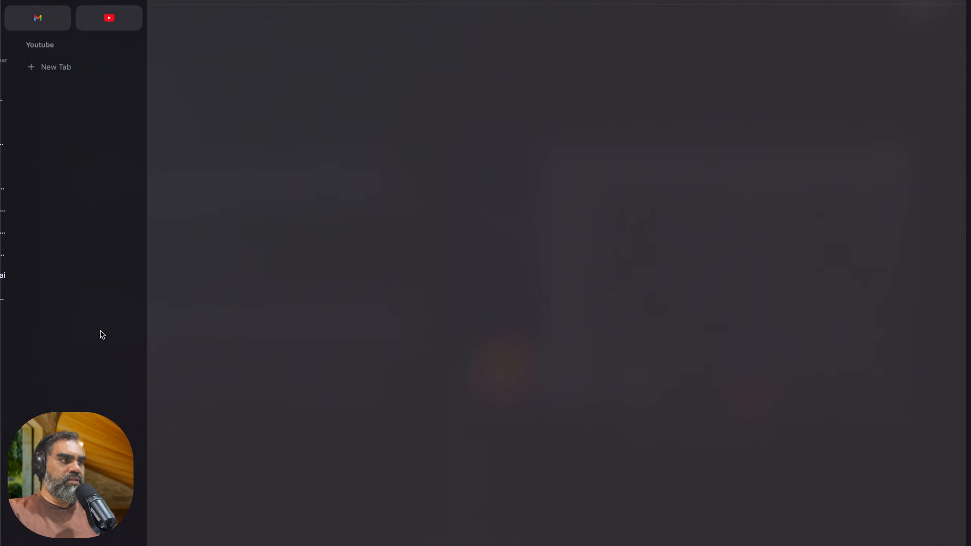
{"action": "scroll", "coordinate": [96, 329], "scroll_direction": "left", "scroll_amount": 5}
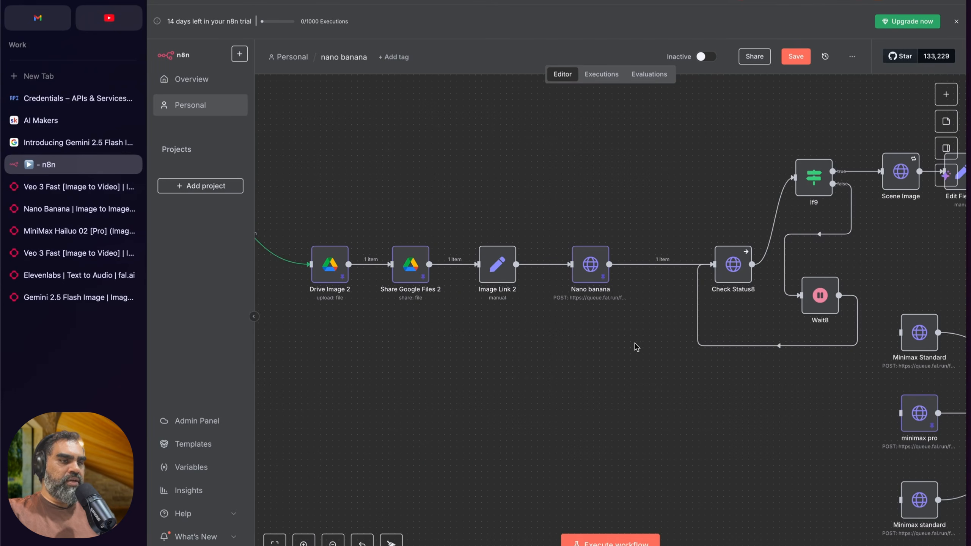
{"action": "scroll", "coordinate": [636, 347], "scroll_direction": "right", "scroll_amount": 3}
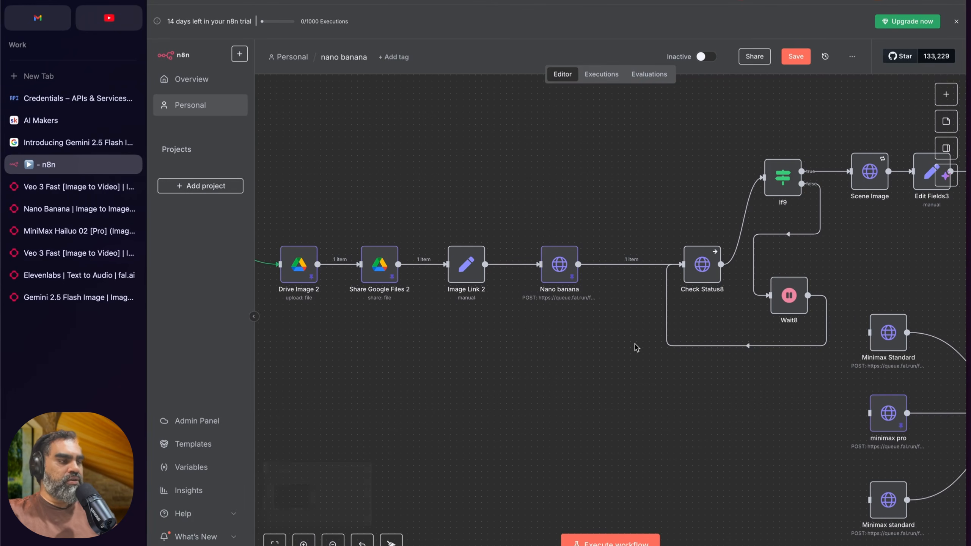
{"action": "scroll", "coordinate": [620, 359], "scroll_direction": "left", "scroll_amount": 3}
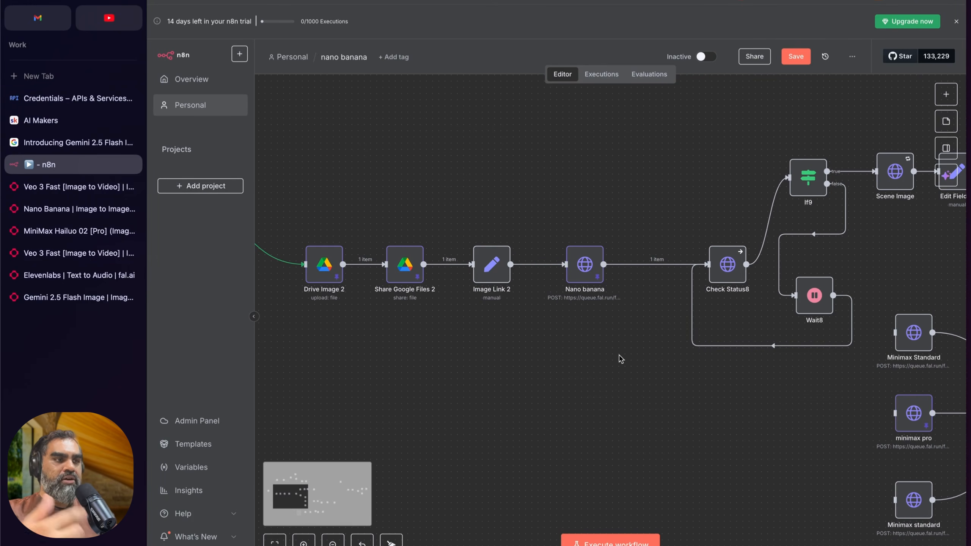
{"action": "scroll", "coordinate": [620, 359], "scroll_direction": "right", "scroll_amount": 5}
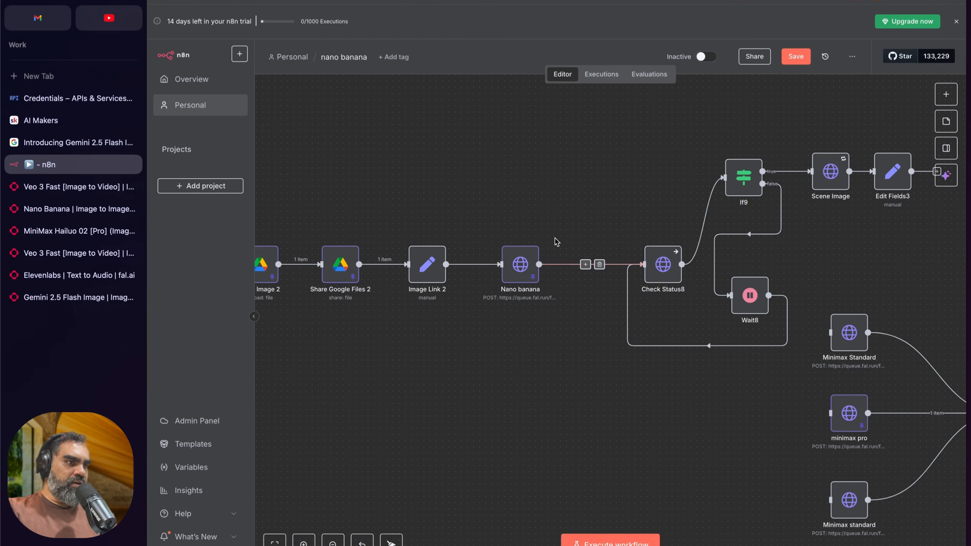
Step: Highlight the Nano banana node between Image Link 2 and Check Status8
{"action": "left_click", "coordinate": [518, 270]}
{"action": "scroll", "coordinate": [518, 271], "scroll_direction": "right", "scroll_amount": 7}
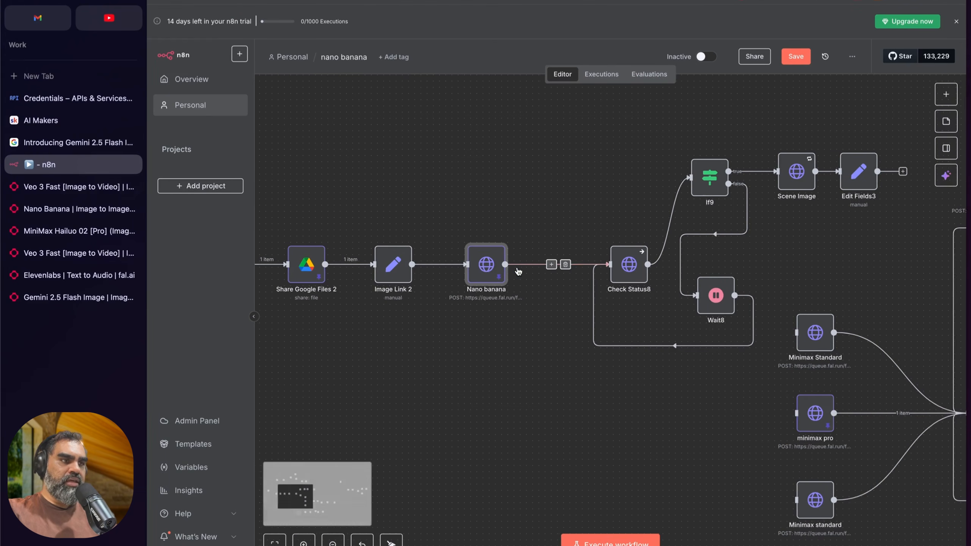
{"action": "scroll", "coordinate": [483, 311], "scroll_direction": "left", "scroll_amount": 8}
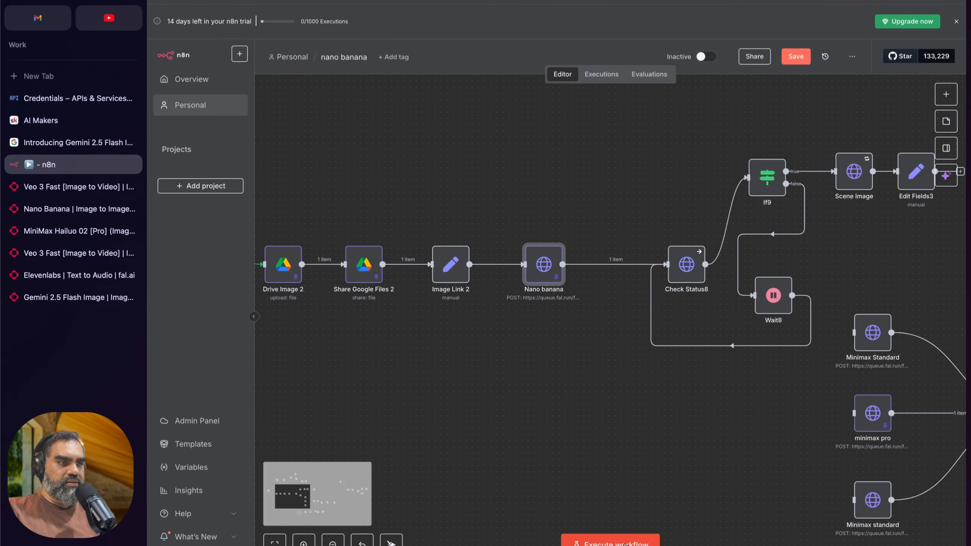
{"action": "scroll", "coordinate": [560, 283], "scroll_direction": "up", "scroll_amount": 3}
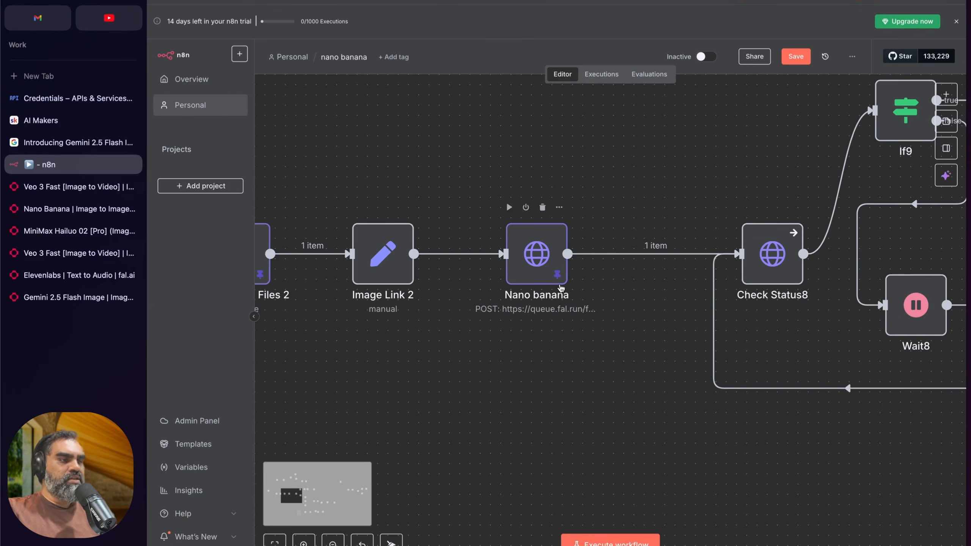
{"action": "left_click", "coordinate": [541, 264]}
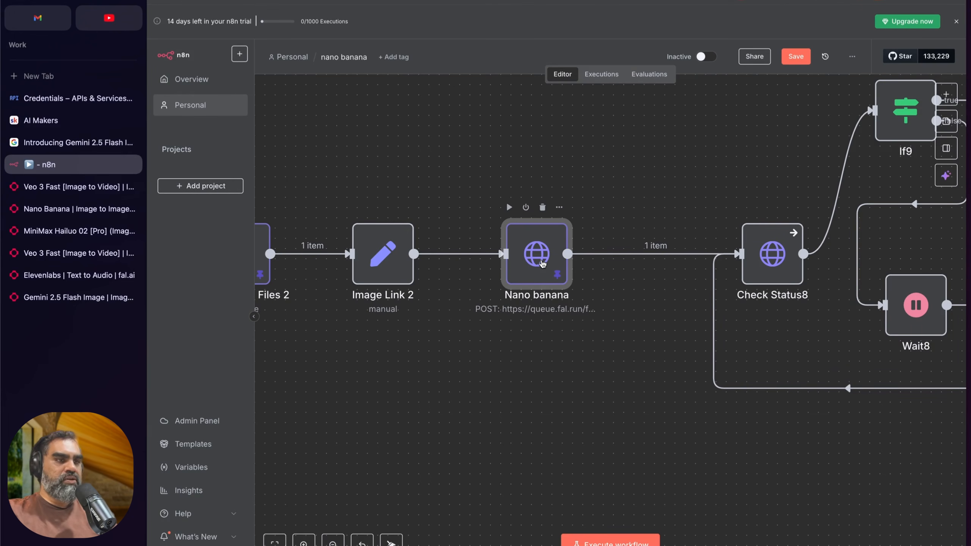
Step: Execute the nano banana workflow from its On form submission trigger
{"action": "scroll", "coordinate": [537, 274], "scroll_direction": "down", "scroll_amount": 3}
{"action": "scroll", "coordinate": [457, 313], "scroll_direction": "down", "scroll_amount": 2}
{"action": "left_click", "coordinate": [342, 228]}
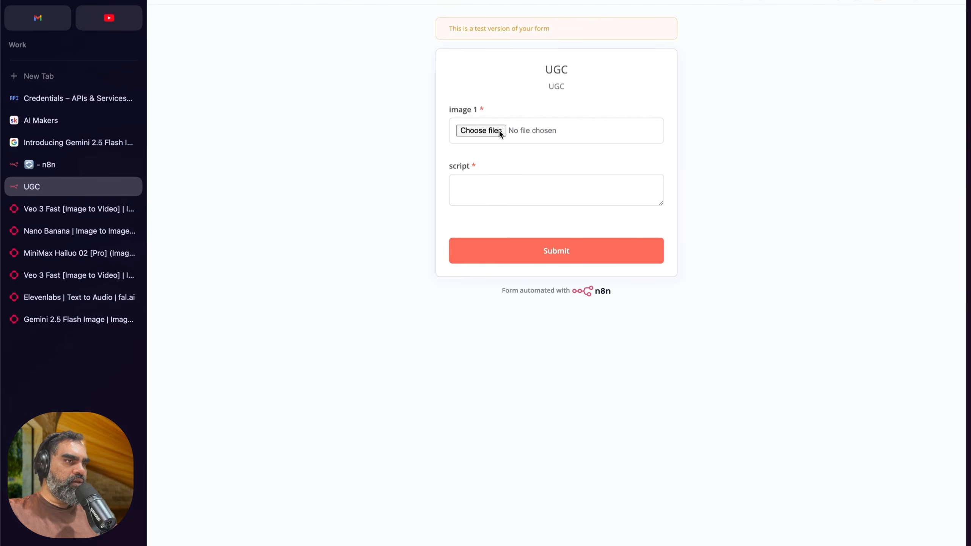
Step: Submit the UGC form with ugc_image_2025-08-28_20-11-52_0.jpg as image 1 and the script ending "This is the best skincare product I've used in a while... seriously."
{"action": "left_click", "coordinate": [499, 130]}
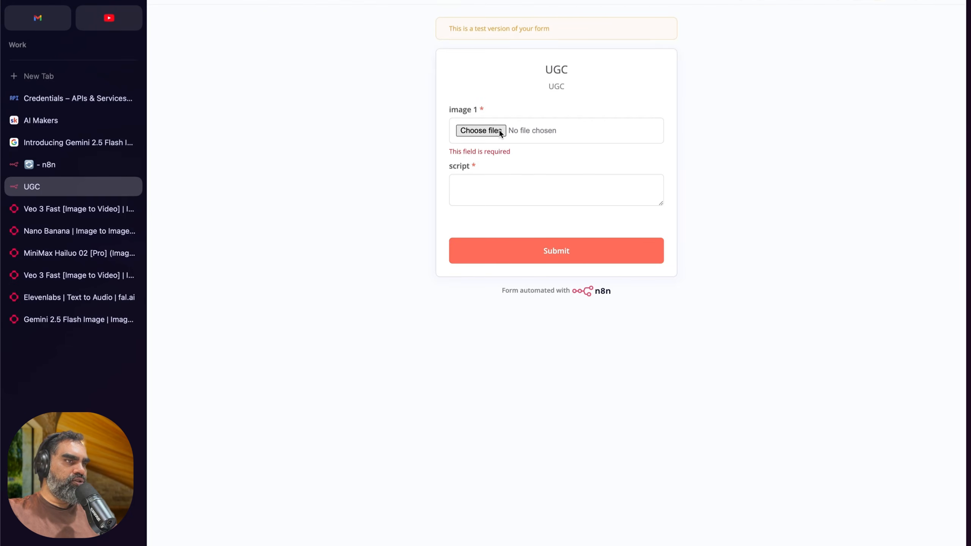
{"action": "double_click", "coordinate": [498, 130]}
{"action": "left_click", "coordinate": [537, 195]}
{"action": "key", "text": "super+v"}
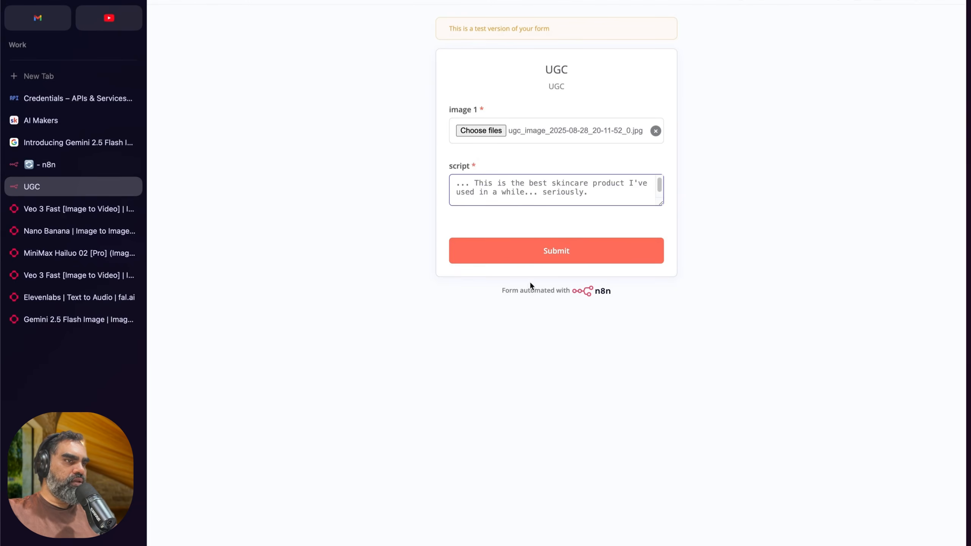
{"action": "left_click", "coordinate": [542, 254]}
Step: Follow the run to Edit Fields3, copy its output image URL, and load it in a new browser tab
{"action": "scroll", "coordinate": [599, 280], "scroll_direction": "right", "scroll_amount": 10}
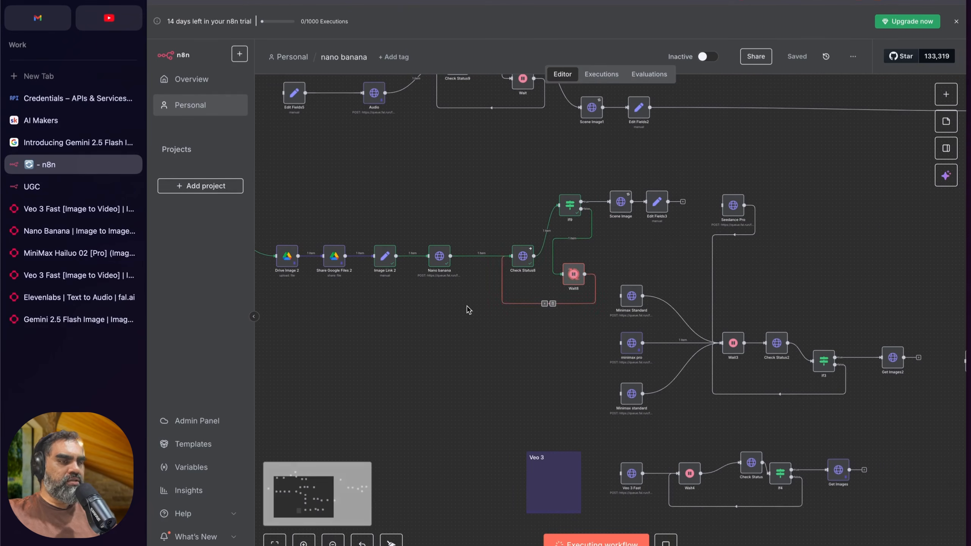
{"action": "scroll", "coordinate": [425, 272], "scroll_direction": "up", "scroll_amount": 5}
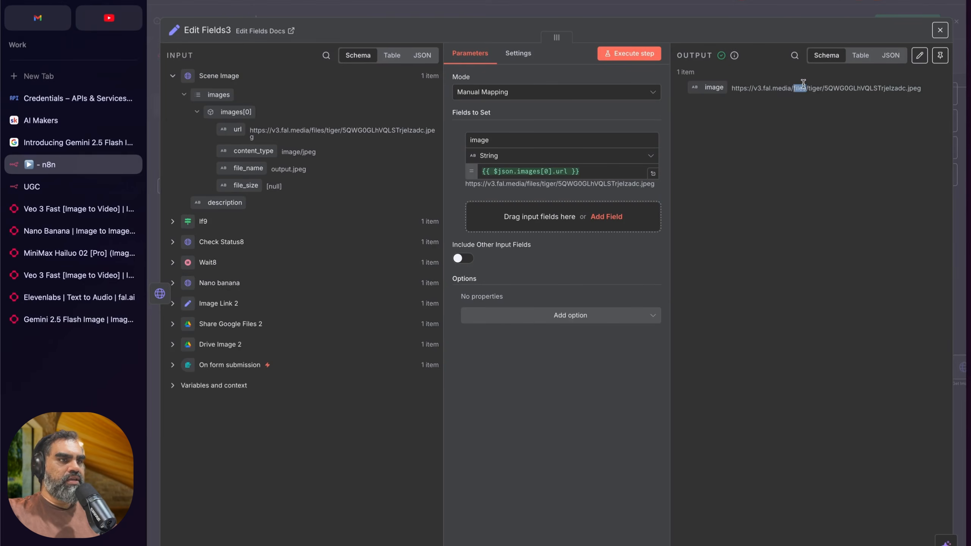
{"action": "triple_click", "coordinate": [803, 85]}
{"action": "key", "text": "super+c"}
{"action": "key", "text": "super+t"}
{"action": "key", "text": "super+v"}
{"action": "key", "text": "Return"}
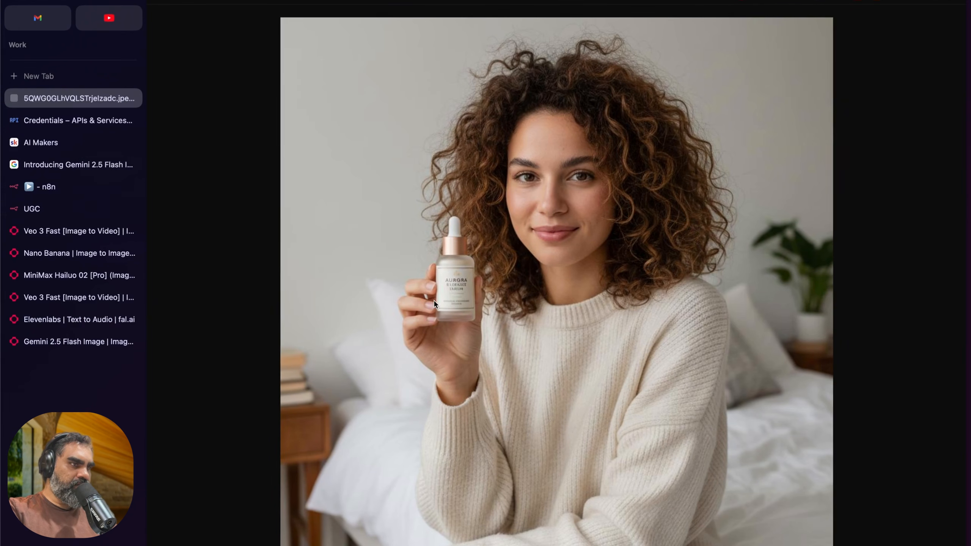
Step: Examine the product label in the generated image, then close the image and the Edit Fields3 details
{"action": "scroll", "coordinate": [468, 283], "scroll_direction": "up", "scroll_amount": 5}
{"action": "scroll", "coordinate": [470, 285], "scroll_direction": "down", "scroll_amount": 5}
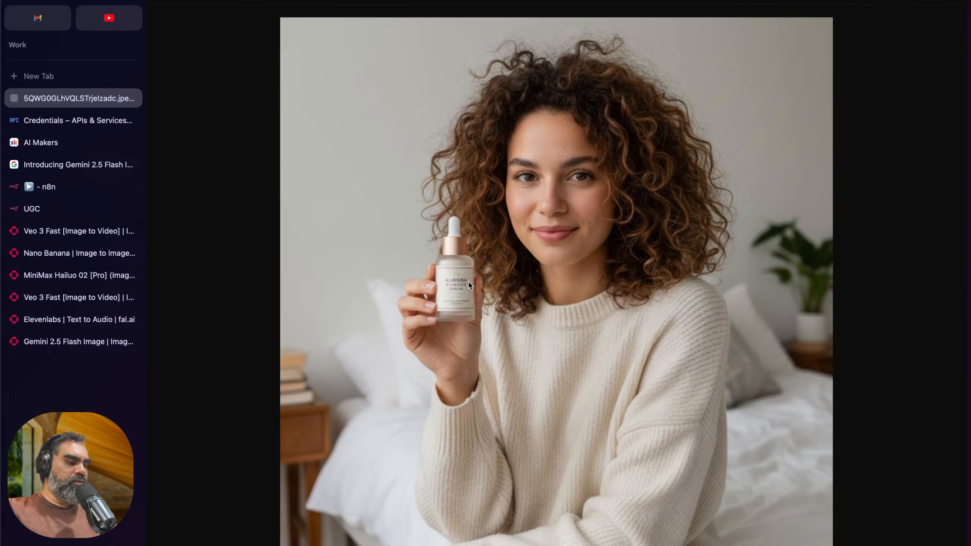
{"action": "key", "text": "super+w"}
{"action": "left_click", "coordinate": [670, 15]}
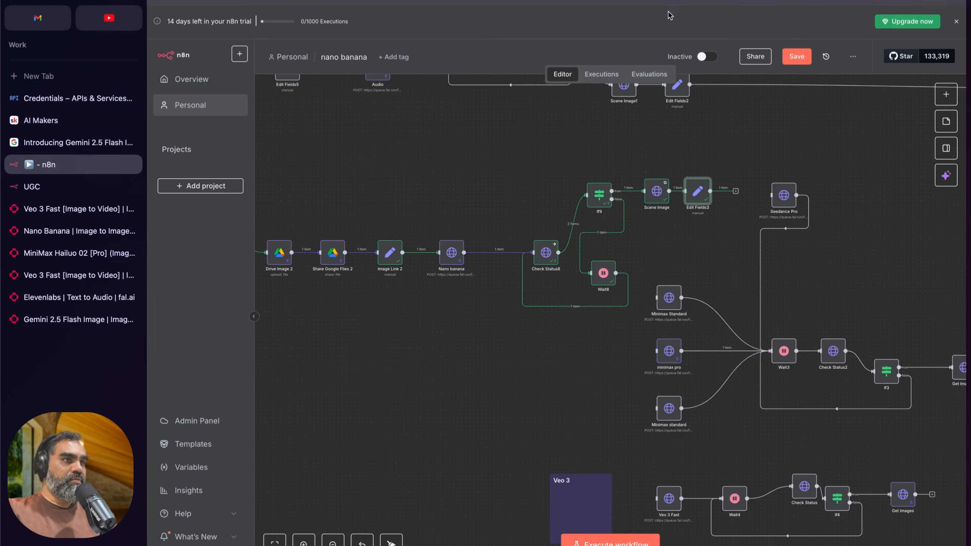
Step: Connect the Edit Fields3 output to the Minimax Standard node
{"action": "scroll", "coordinate": [645, 212], "scroll_direction": "right", "scroll_amount": 5}
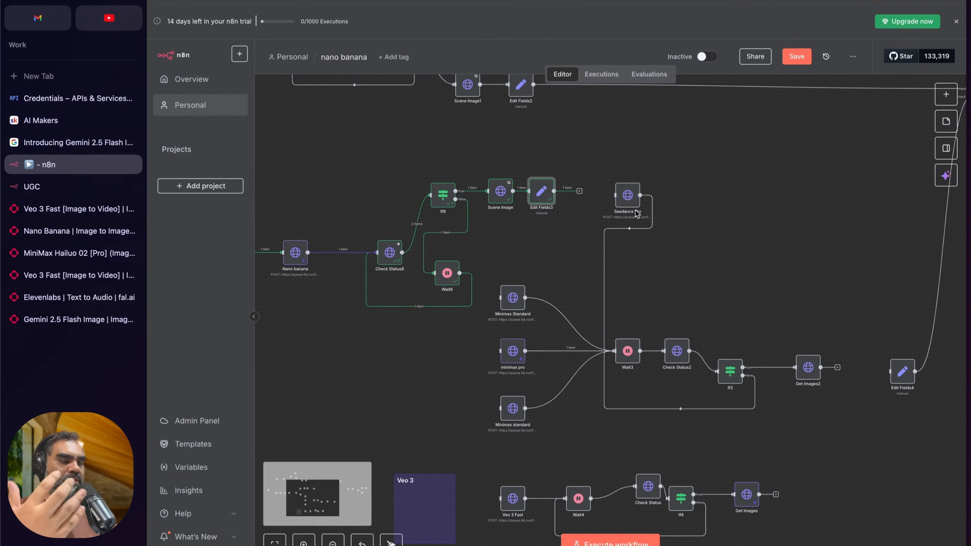
{"action": "scroll", "coordinate": [637, 213], "scroll_direction": "right", "scroll_amount": 3}
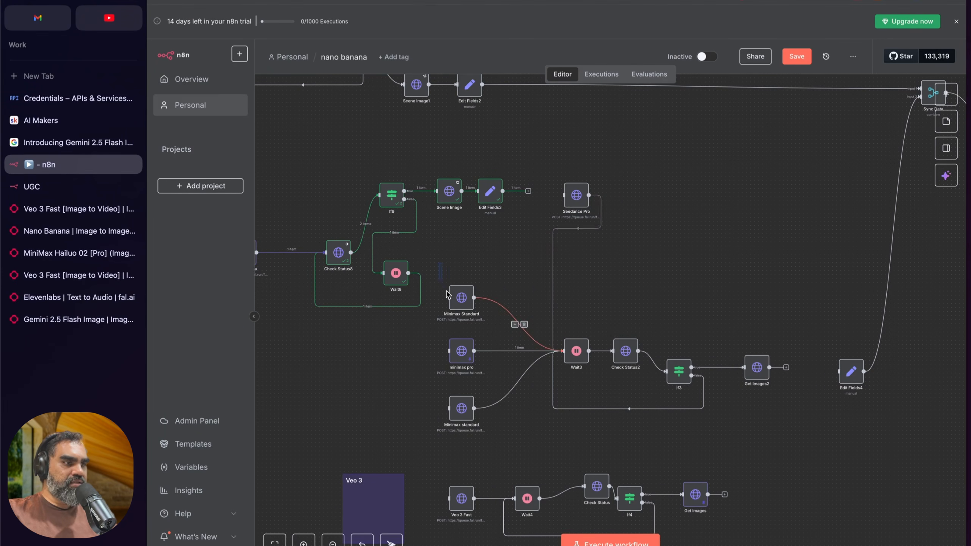
{"action": "scroll", "coordinate": [451, 366], "scroll_direction": "up", "scroll_amount": 3}
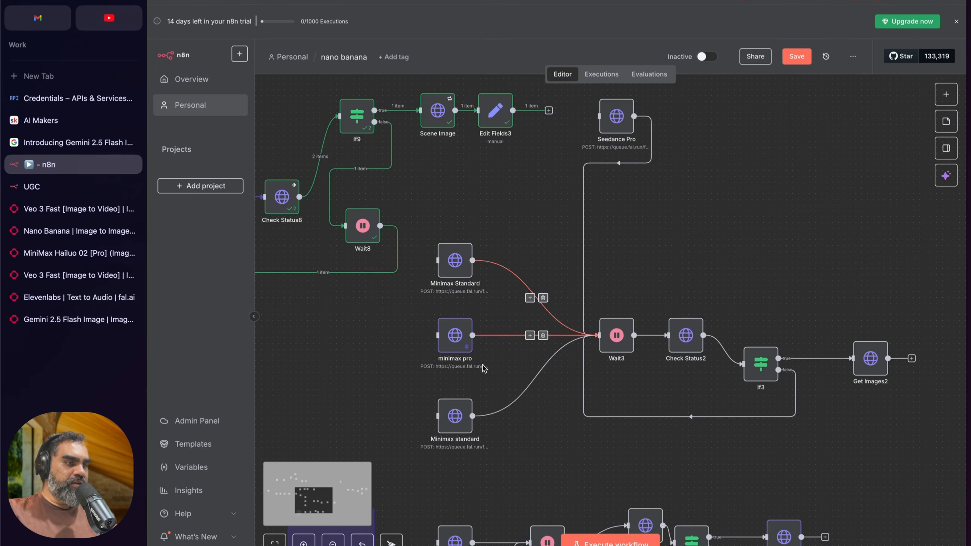
{"action": "scroll", "coordinate": [529, 177], "scroll_direction": "up", "scroll_amount": 3}
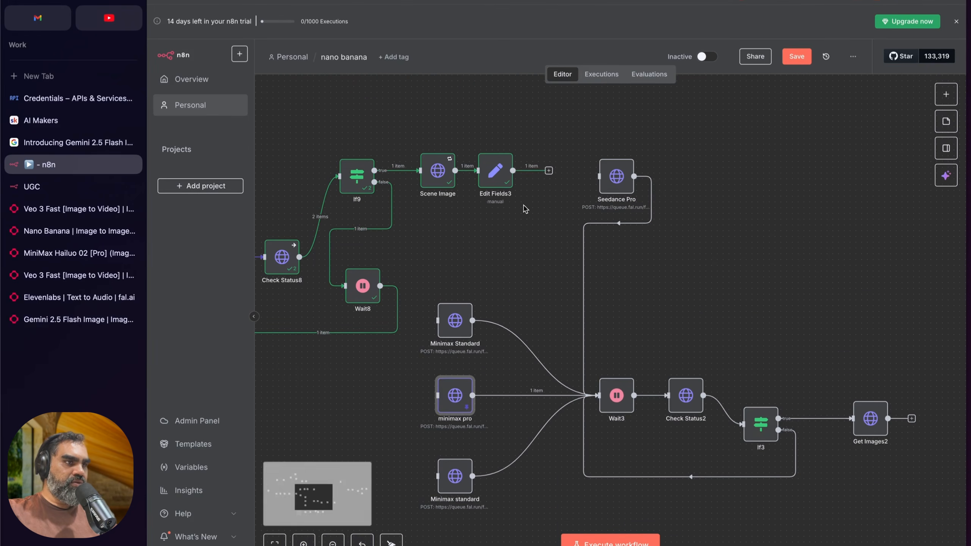
{"action": "left_click_drag", "start_coordinate": [549, 170], "coordinate": [436, 327]}
Step: Review the whole workflow layout and highlight the final branch that follows the merge of audio and video
{"action": "scroll", "coordinate": [456, 320], "scroll_direction": "down", "scroll_amount": 3}
{"action": "scroll", "coordinate": [460, 317], "scroll_direction": "down", "scroll_amount": 3}
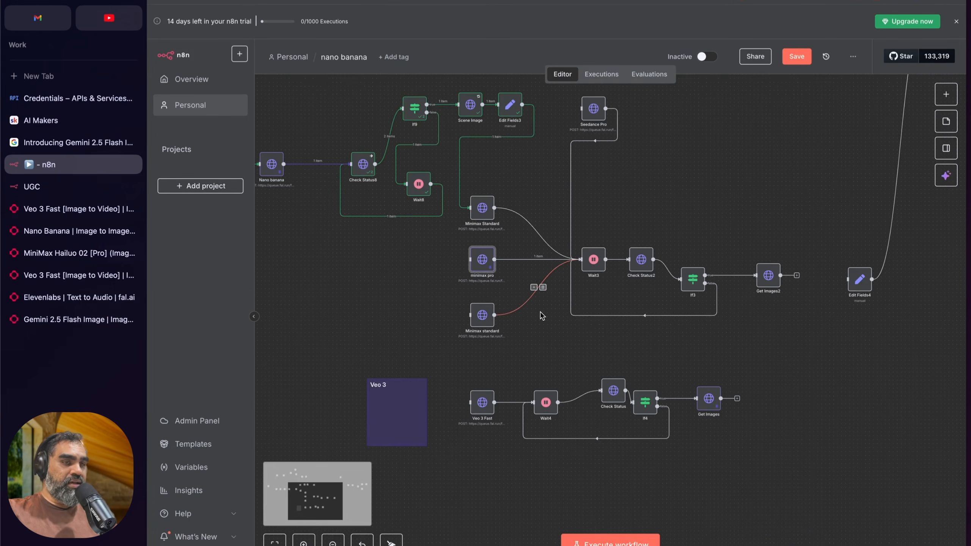
{"action": "scroll", "coordinate": [535, 283], "scroll_direction": "down", "scroll_amount": 1}
{"action": "scroll", "coordinate": [504, 369], "scroll_direction": "up", "scroll_amount": 3}
{"action": "scroll", "coordinate": [504, 369], "scroll_direction": "down", "scroll_amount": 3}
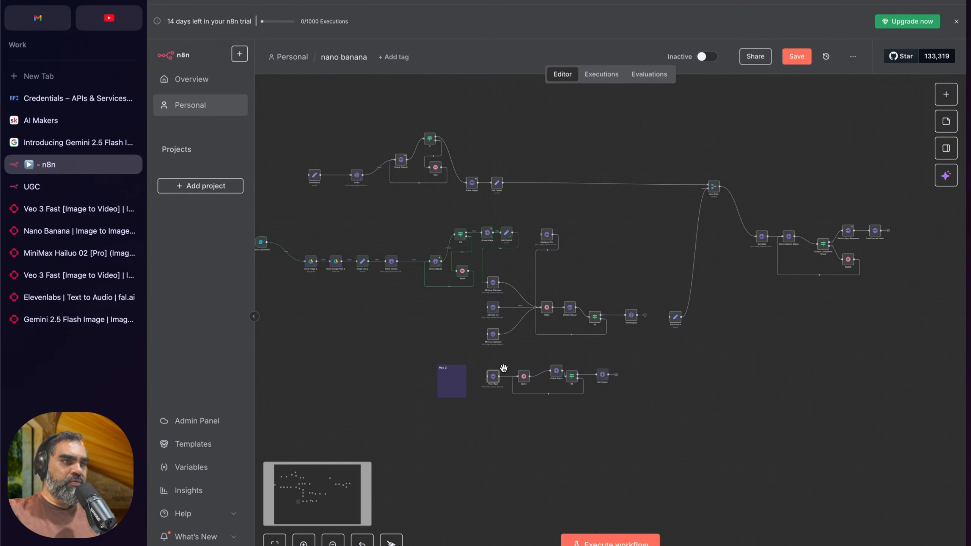
{"action": "left_click_drag", "start_coordinate": [649, 118], "coordinate": [926, 397]}
{"action": "left_click", "coordinate": [846, 360]}
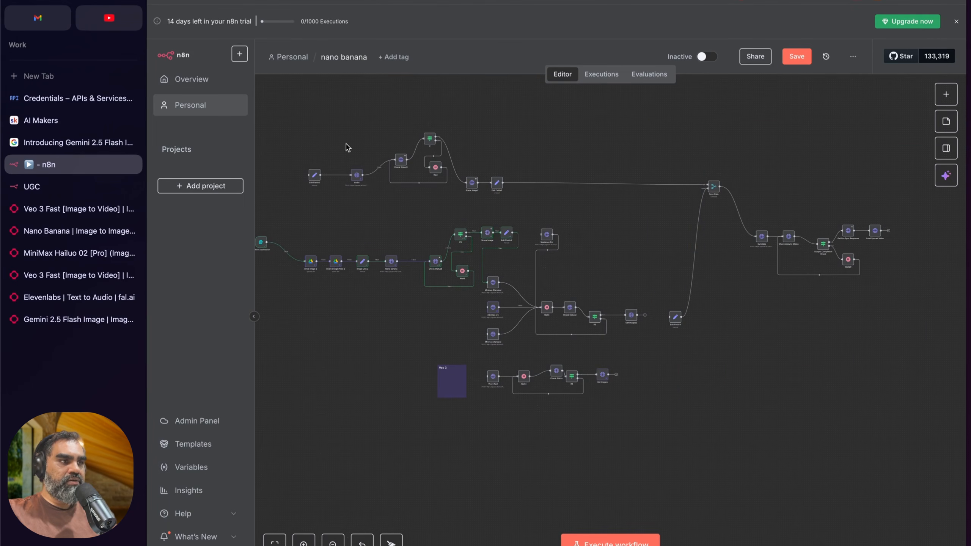
Step: Highlight the audio generation branch and the Veo 3 Fast branch with its status-check loop
{"action": "left_click_drag", "start_coordinate": [290, 121], "coordinate": [534, 221]}
{"action": "scroll", "coordinate": [585, 354], "scroll_direction": "up", "scroll_amount": 3}
{"action": "left_click_drag", "start_coordinate": [401, 368], "coordinate": [694, 470]}
{"action": "scroll", "coordinate": [409, 373], "scroll_direction": "left", "scroll_amount": 1}
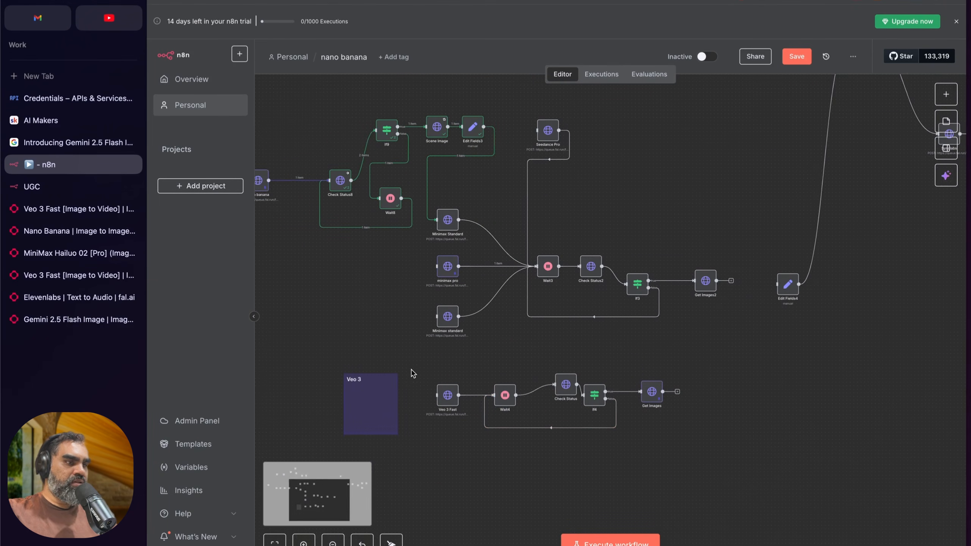
{"action": "scroll", "coordinate": [415, 371], "scroll_direction": "up", "scroll_amount": 1}
{"action": "scroll", "coordinate": [417, 370], "scroll_direction": "down", "scroll_amount": 2}
{"action": "scroll", "coordinate": [417, 369], "scroll_direction": "up", "scroll_amount": 2}
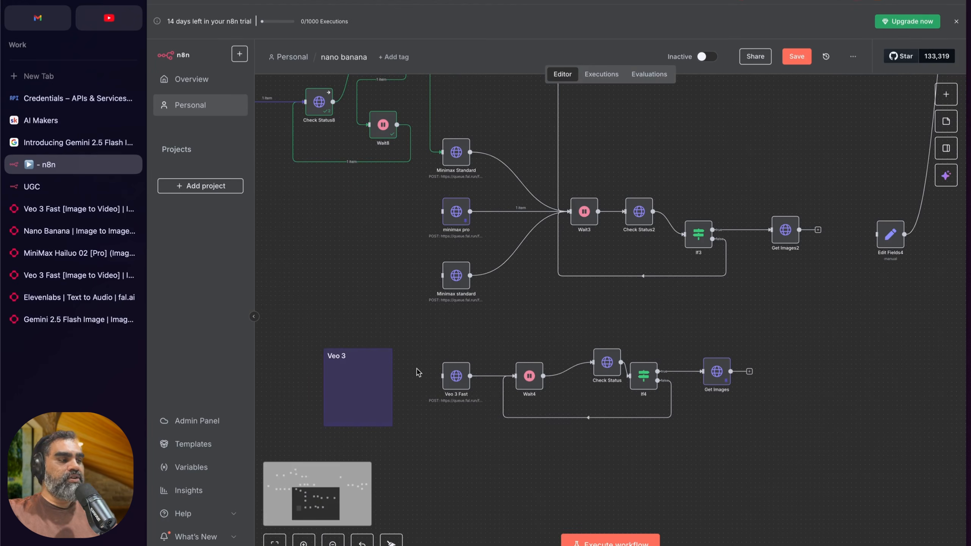
{"action": "key", "text": "super+space"}
{"action": "type", "text": "fin"}
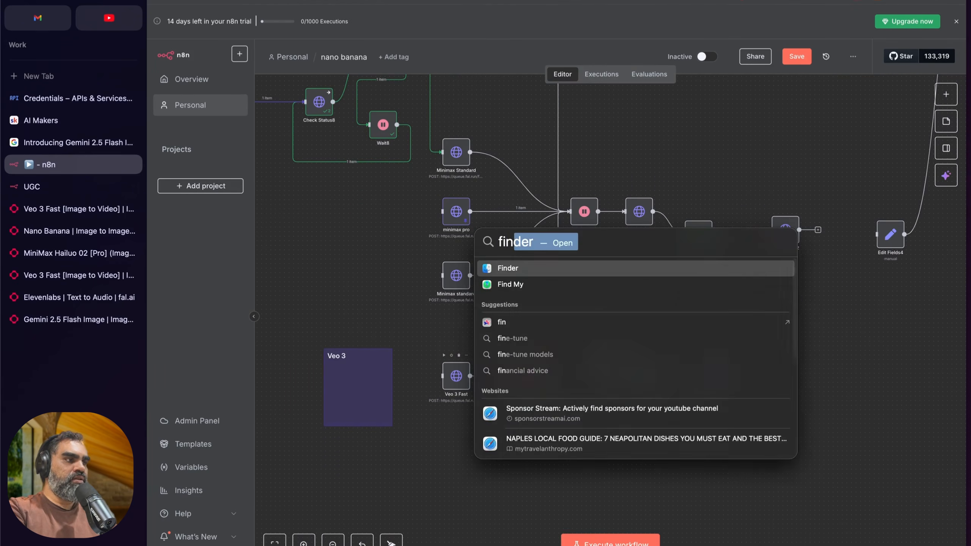
{"action": "key", "text": "Escape"}
Step: Switch to the Veo 3 Fast request history on fal, watch the generated skincare video with sound, and close the request
{"action": "left_click", "coordinate": [72, 209]}
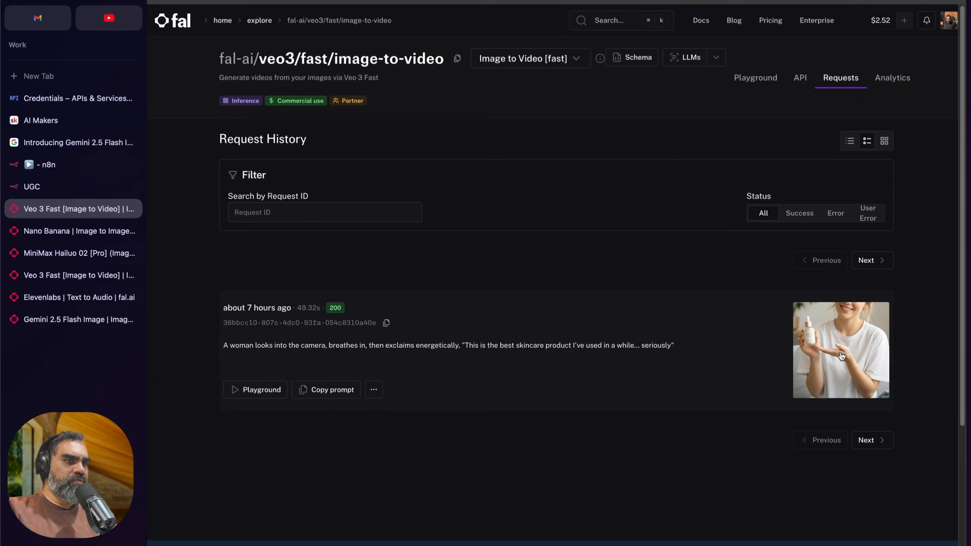
{"action": "left_click", "coordinate": [842, 352]}
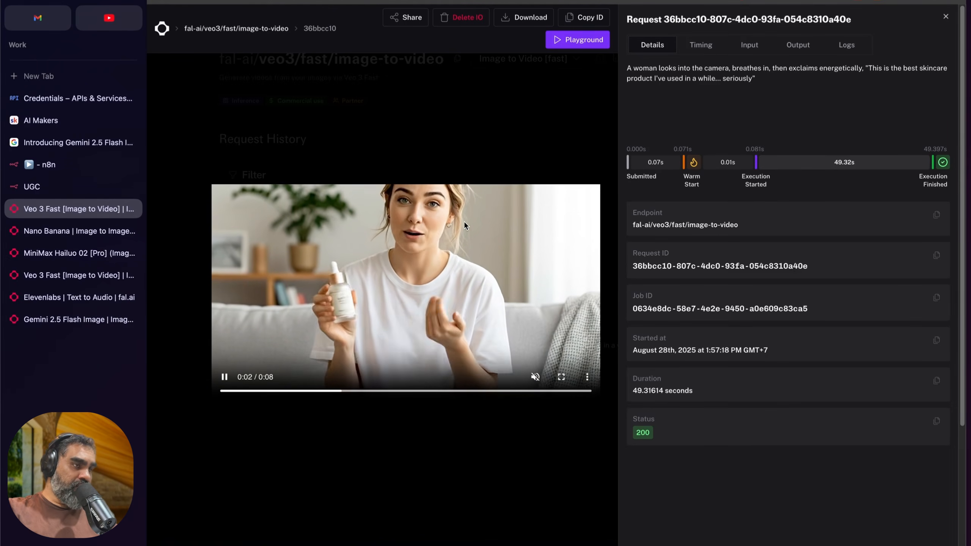
{"action": "mouse_move", "coordinate": [538, 381]}
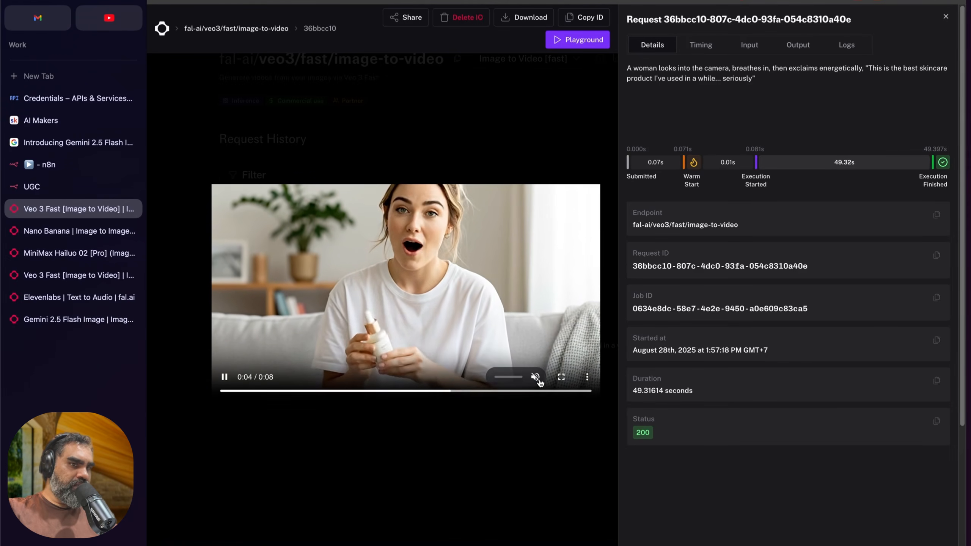
{"action": "left_click", "coordinate": [535, 377]}
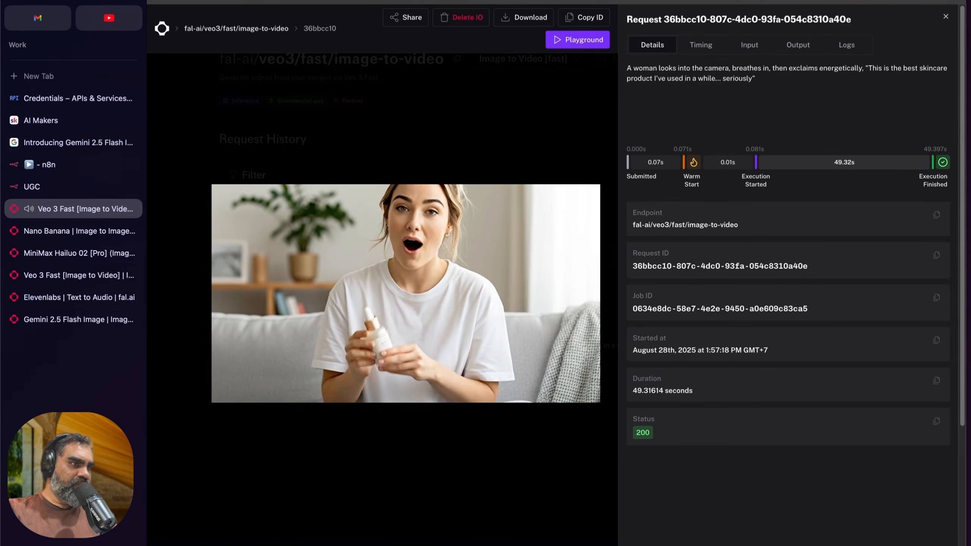
{"action": "left_click", "coordinate": [430, 307]}
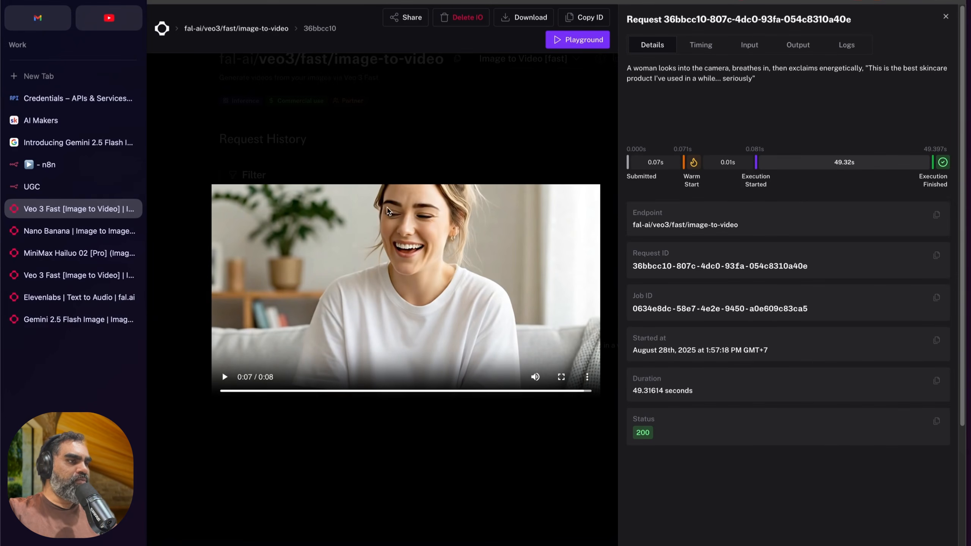
{"action": "key", "text": "Escape"}
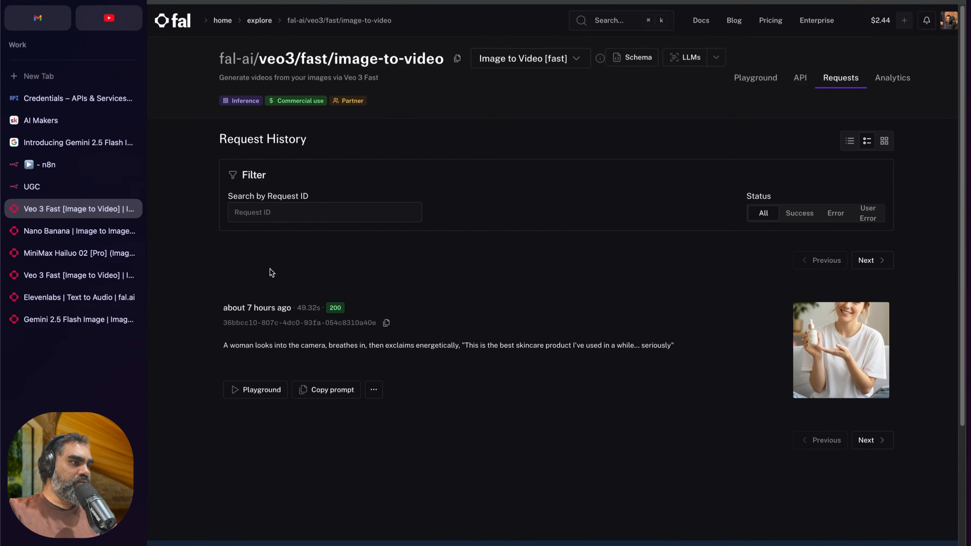
Step: Return to the n8n workflow and reposition the Veo 3 Fast and Check Status nodes to tidy the Veo 3 branch
{"action": "left_click", "coordinate": [80, 168]}
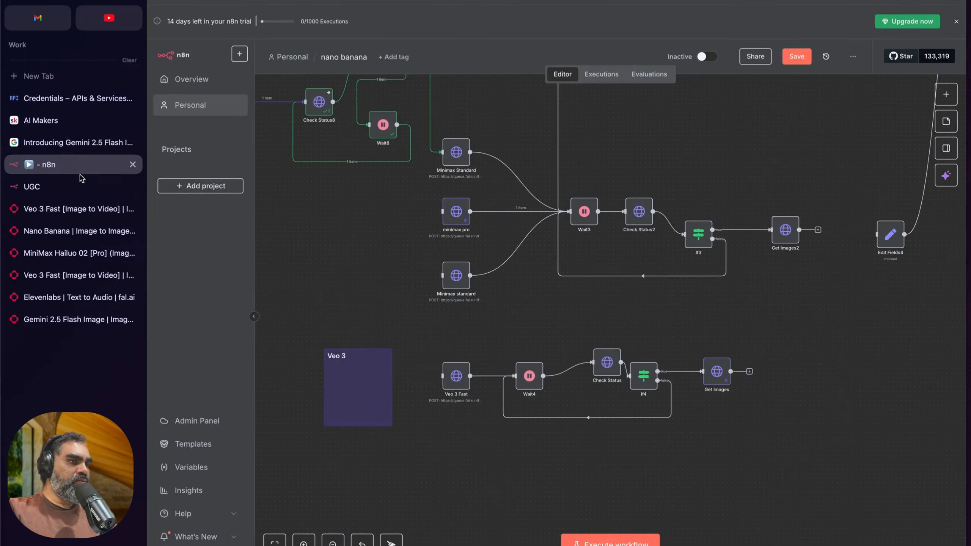
{"action": "scroll", "coordinate": [500, 291], "scroll_direction": "up", "scroll_amount": 5}
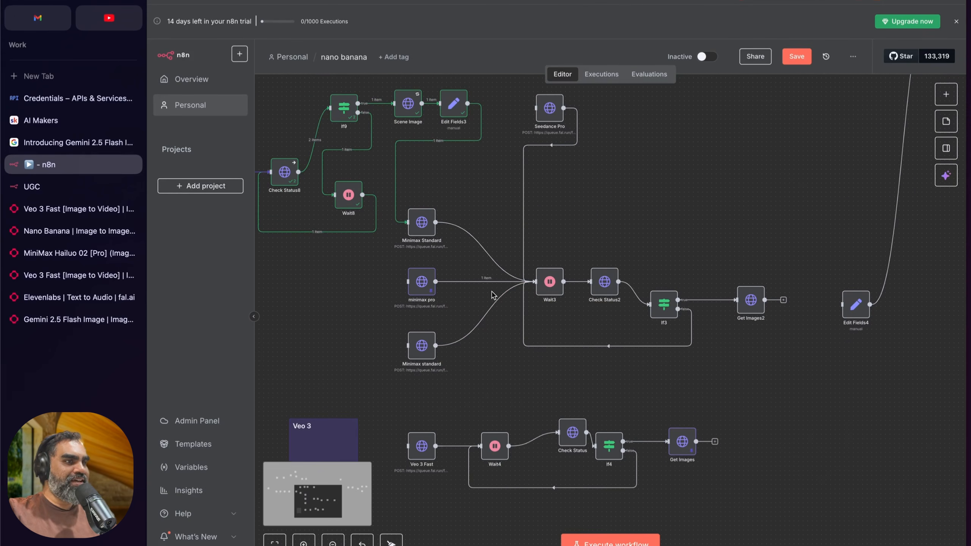
{"action": "scroll", "coordinate": [439, 353], "scroll_direction": "down", "scroll_amount": 3}
{"action": "scroll", "coordinate": [439, 353], "scroll_direction": "left", "scroll_amount": 1}
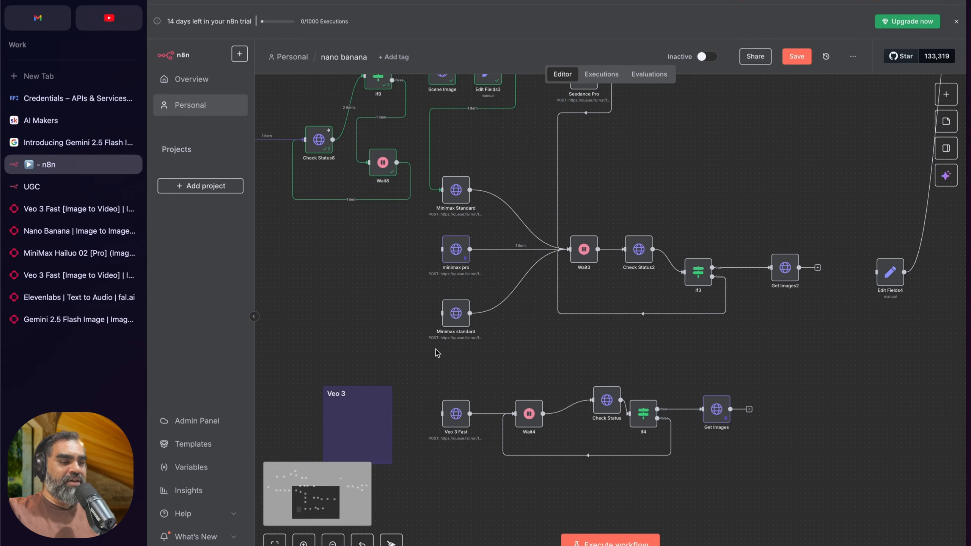
{"action": "scroll", "coordinate": [436, 350], "scroll_direction": "down", "scroll_amount": 1}
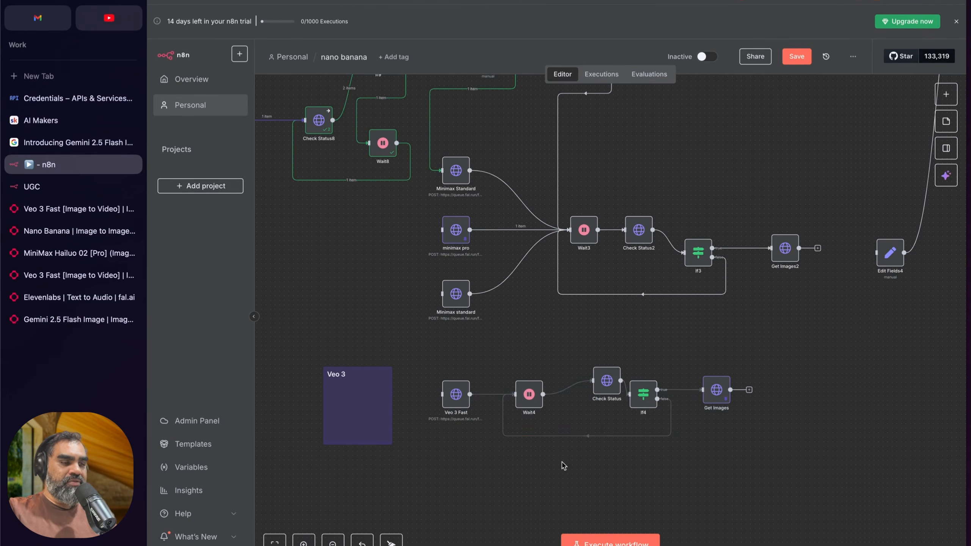
{"action": "left_click_drag", "start_coordinate": [458, 395], "coordinate": [453, 397]}
{"action": "left_click_drag", "start_coordinate": [596, 356], "coordinate": [585, 412]}
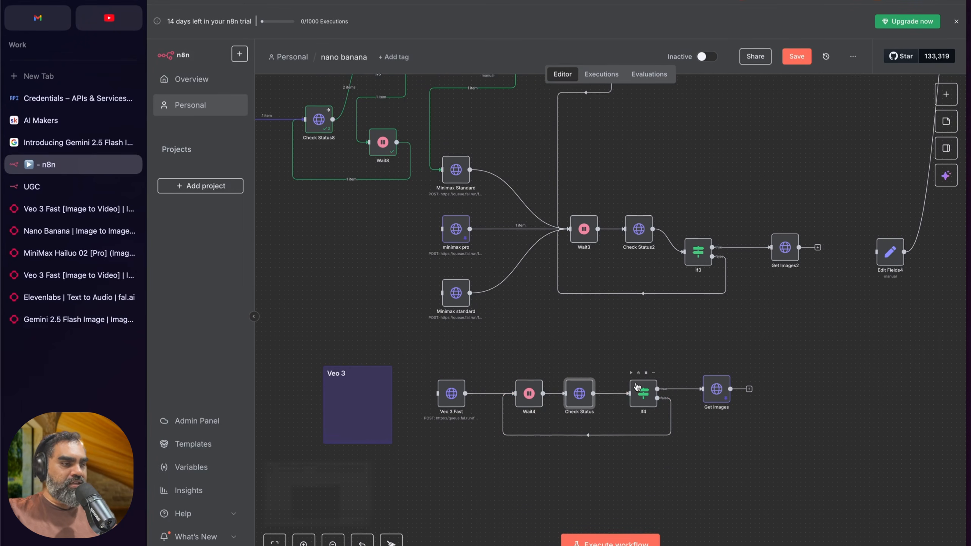
Step: Compare the Veo 3 branch with the Minimax Standard route, highlighting the nodes from Veo 3 Fast through Get Images
{"action": "scroll", "coordinate": [414, 337], "scroll_direction": "down", "scroll_amount": 1}
{"action": "left_click_drag", "start_coordinate": [415, 336], "coordinate": [778, 478]}
{"action": "left_click", "coordinate": [740, 455]}
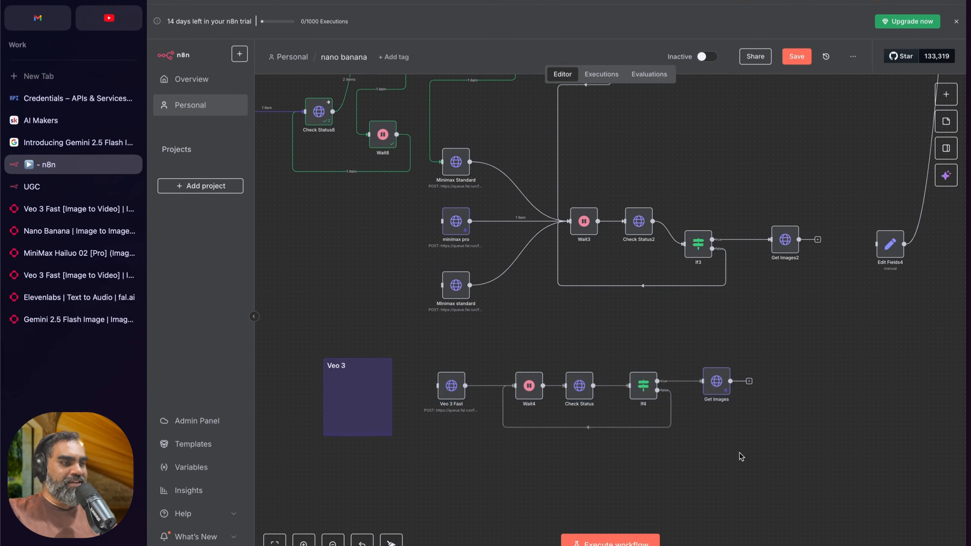
{"action": "scroll", "coordinate": [529, 405], "scroll_direction": "up", "scroll_amount": 3}
{"action": "scroll", "coordinate": [552, 438], "scroll_direction": "down", "scroll_amount": 1}
{"action": "left_click", "coordinate": [444, 286]}
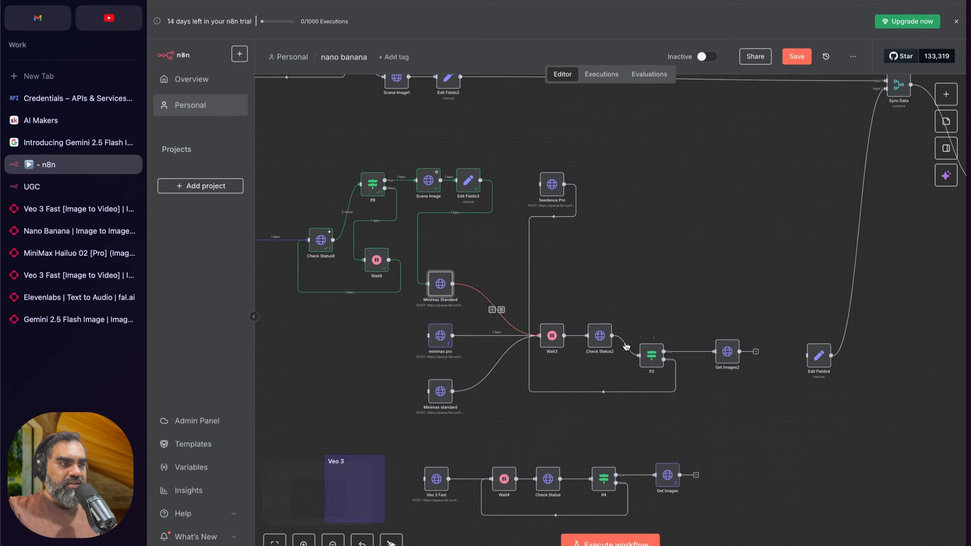
{"action": "scroll", "coordinate": [625, 346], "scroll_direction": "right", "scroll_amount": 1}
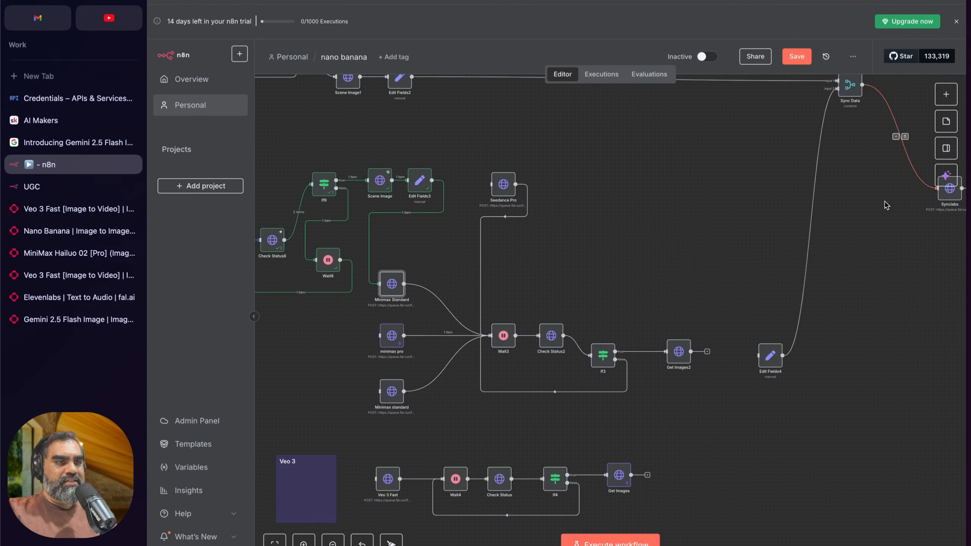
{"action": "scroll", "coordinate": [780, 254], "scroll_direction": "down", "scroll_amount": 3}
{"action": "scroll", "coordinate": [649, 332], "scroll_direction": "left", "scroll_amount": 1}
{"action": "left_click_drag", "start_coordinate": [389, 344], "coordinate": [679, 460]}
{"action": "scroll", "coordinate": [676, 459], "scroll_direction": "up", "scroll_amount": 3}
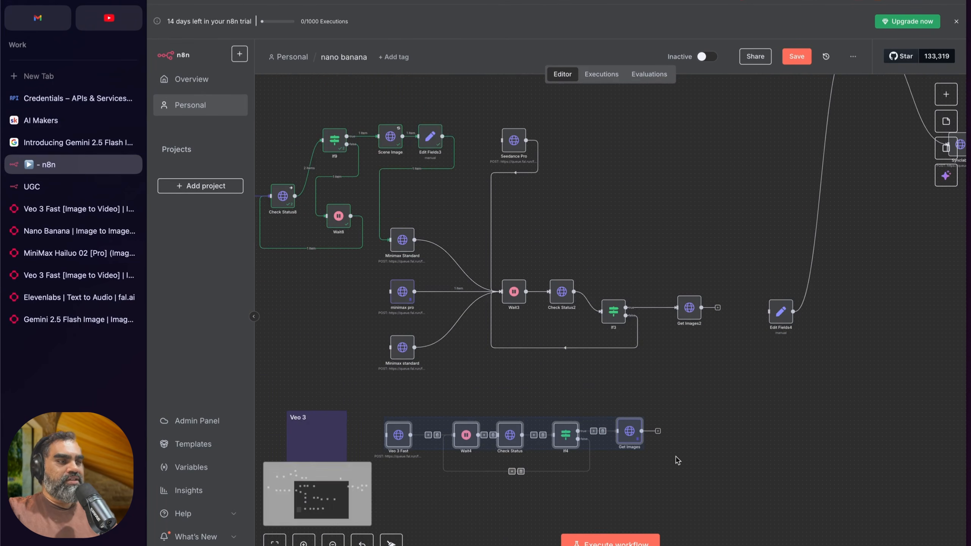
Step: Review the Minimax video path from its status-check loop through Get Images2 and Edit Fields4 to Sync Data and Synclabs
{"action": "scroll", "coordinate": [604, 270], "scroll_direction": "right", "scroll_amount": 3}
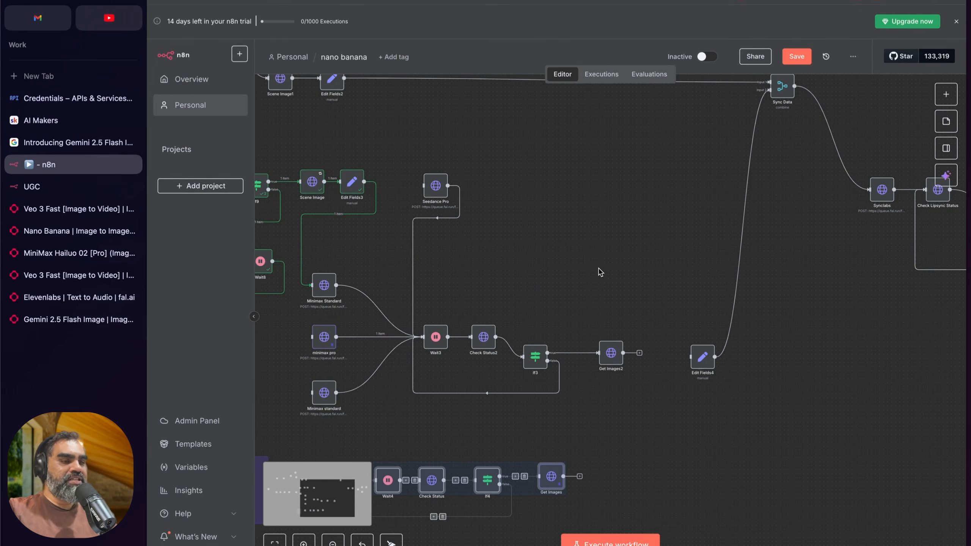
{"action": "scroll", "coordinate": [600, 272], "scroll_direction": "right", "scroll_amount": 1}
{"action": "scroll", "coordinate": [585, 268], "scroll_direction": "left", "scroll_amount": 3}
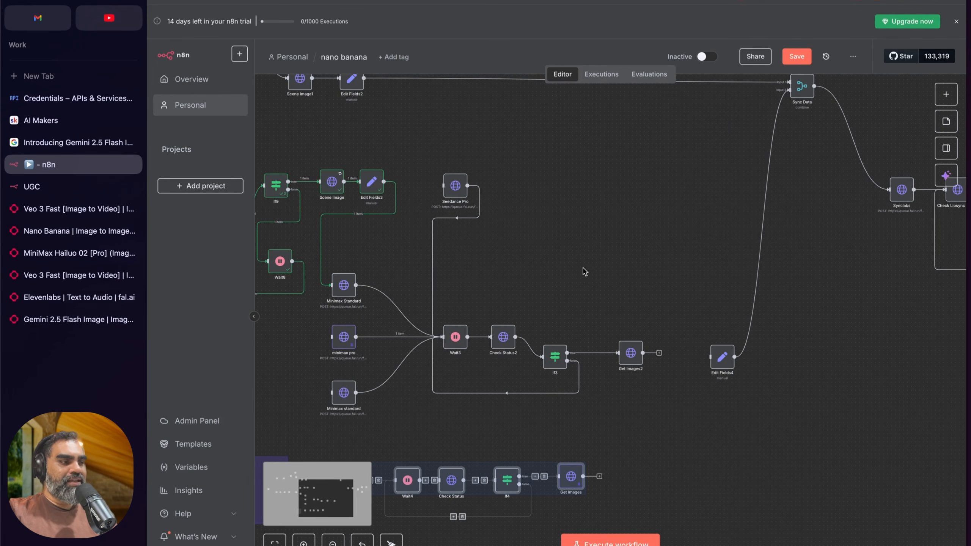
{"action": "scroll", "coordinate": [566, 348], "scroll_direction": "right", "scroll_amount": 2}
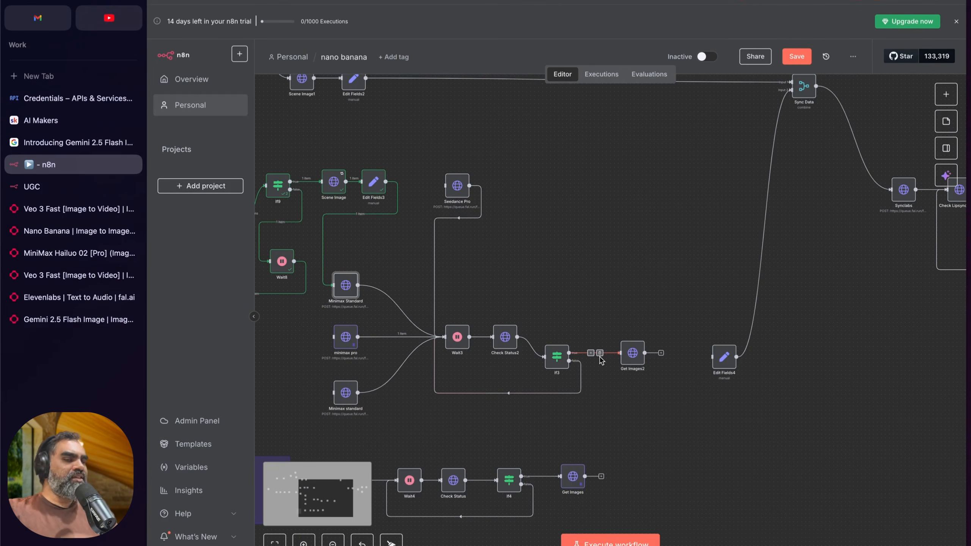
{"action": "scroll", "coordinate": [590, 357], "scroll_direction": "right", "scroll_amount": 2}
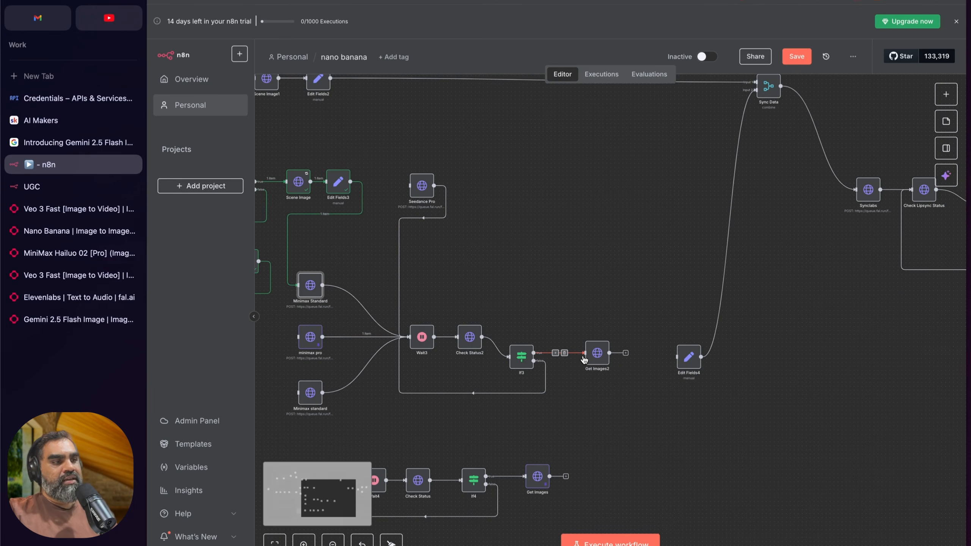
{"action": "scroll", "coordinate": [596, 345], "scroll_direction": "right", "scroll_amount": 1}
{"action": "scroll", "coordinate": [581, 329], "scroll_direction": "left", "scroll_amount": 2}
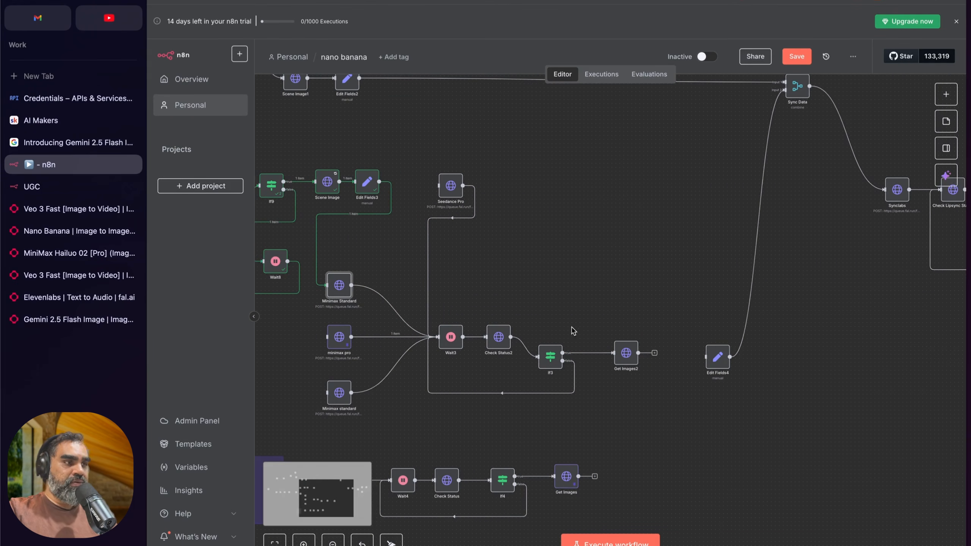
{"action": "scroll", "coordinate": [572, 330], "scroll_direction": "down", "scroll_amount": 2}
{"action": "scroll", "coordinate": [394, 248], "scroll_direction": "left", "scroll_amount": 4}
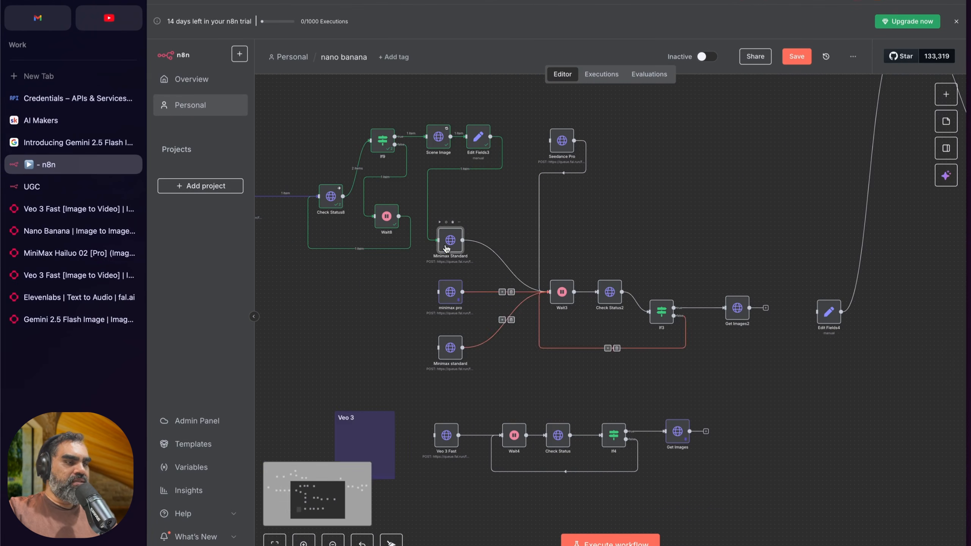
Step: Inspect the Google Drive credential of the Drive Image 2 node, including its client ID field, then close the node details
{"action": "scroll", "coordinate": [450, 239], "scroll_direction": "left", "scroll_amount": 10}
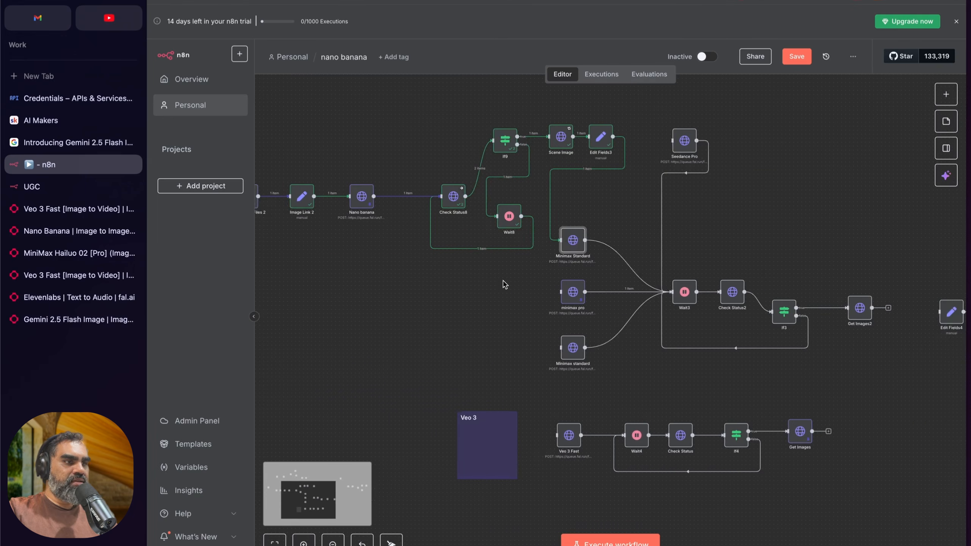
{"action": "scroll", "coordinate": [520, 288], "scroll_direction": "up", "scroll_amount": 2}
{"action": "scroll", "coordinate": [520, 301], "scroll_direction": "left", "scroll_amount": 2}
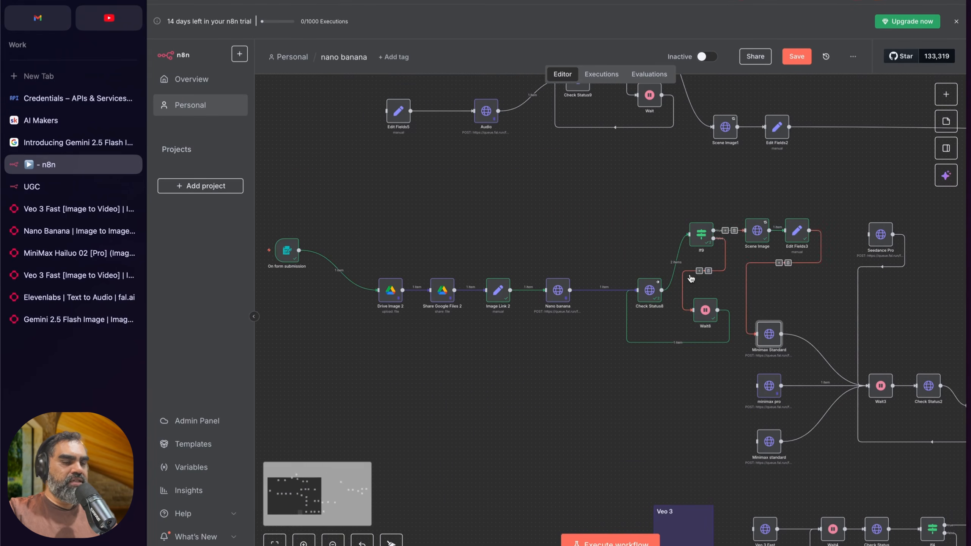
{"action": "scroll", "coordinate": [802, 237], "scroll_direction": "up", "scroll_amount": 1}
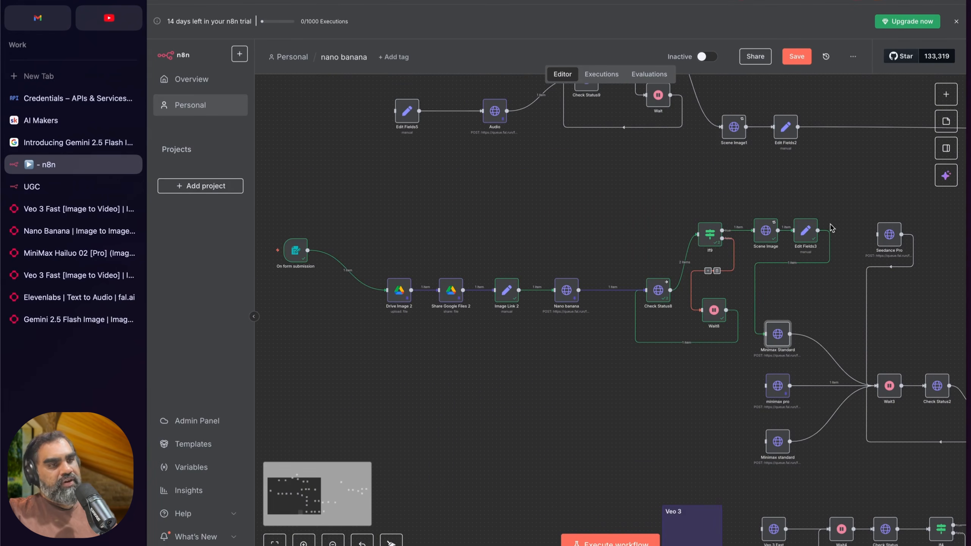
{"action": "double_click", "coordinate": [399, 290]}
{"action": "left_click", "coordinate": [658, 89]}
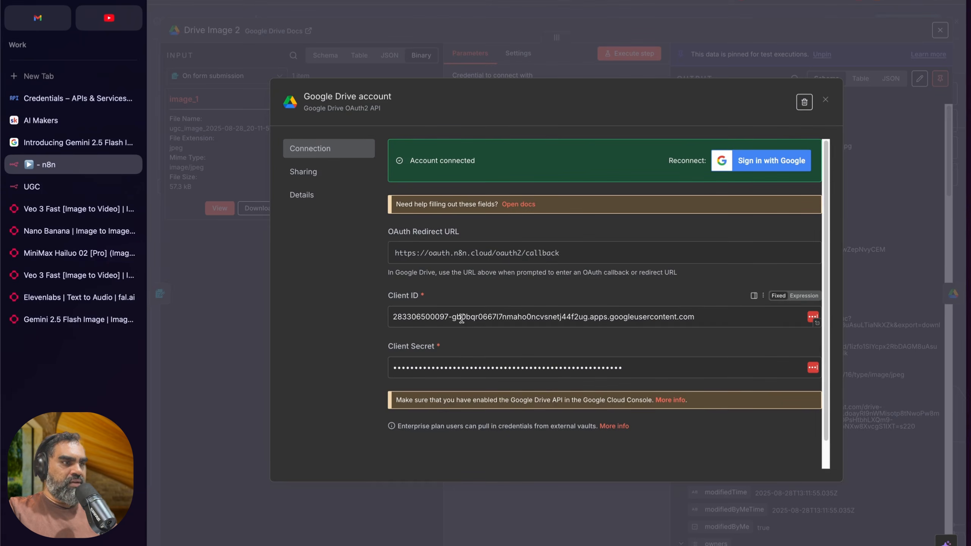
{"action": "triple_click", "coordinate": [474, 317]}
{"action": "left_click", "coordinate": [332, 311]}
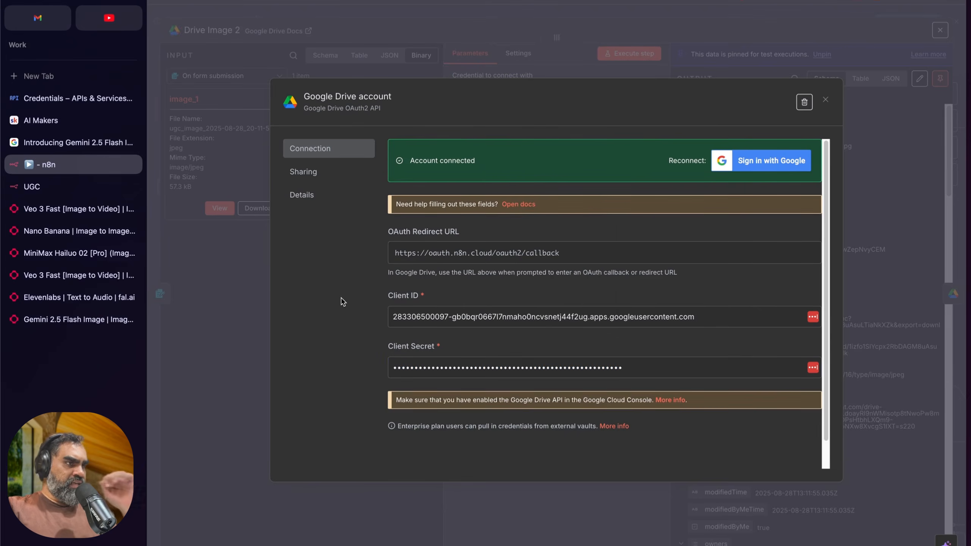
{"action": "left_click", "coordinate": [378, 29]}
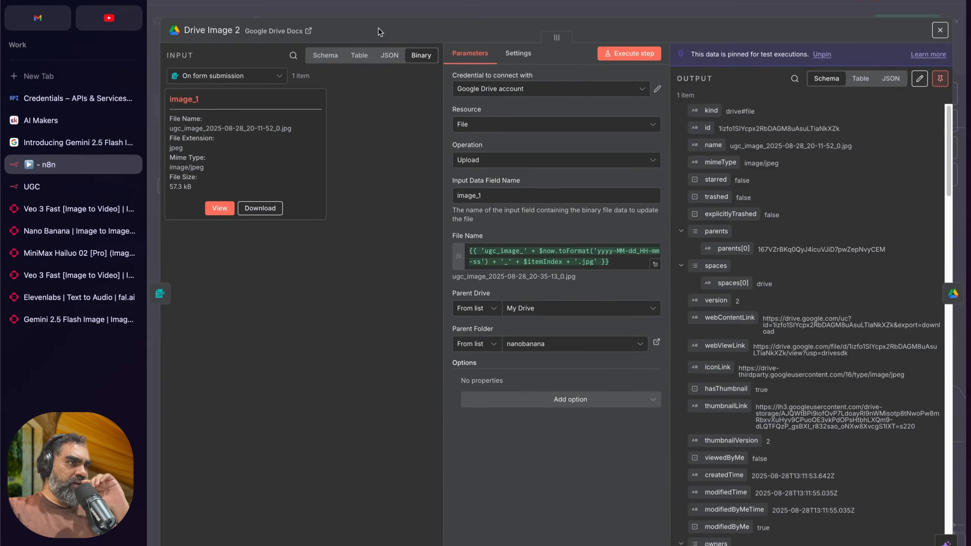
{"action": "left_click", "coordinate": [453, 14]}
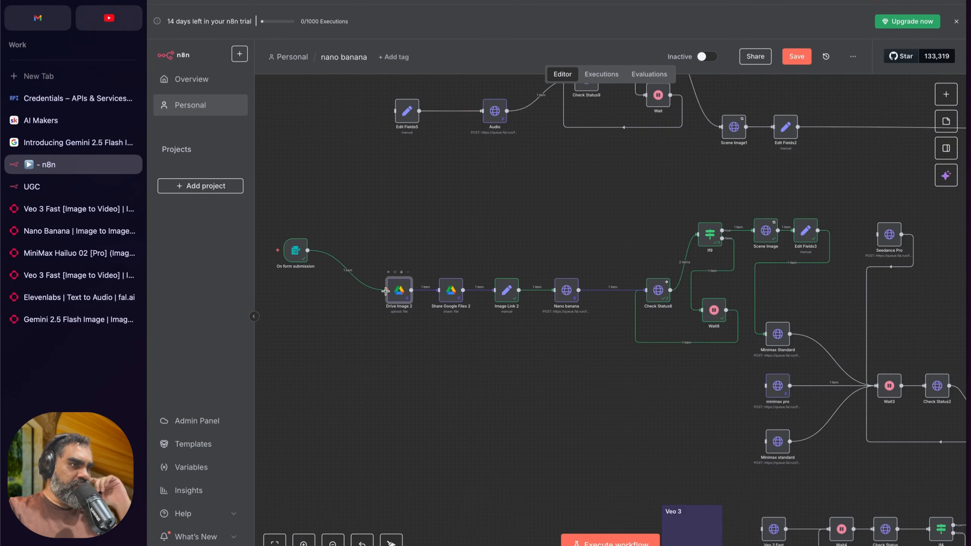
Step: Switch to the Google Cloud credentials page and view the project picker and the available credential types, then dismiss them
{"action": "left_click", "coordinate": [76, 98]}
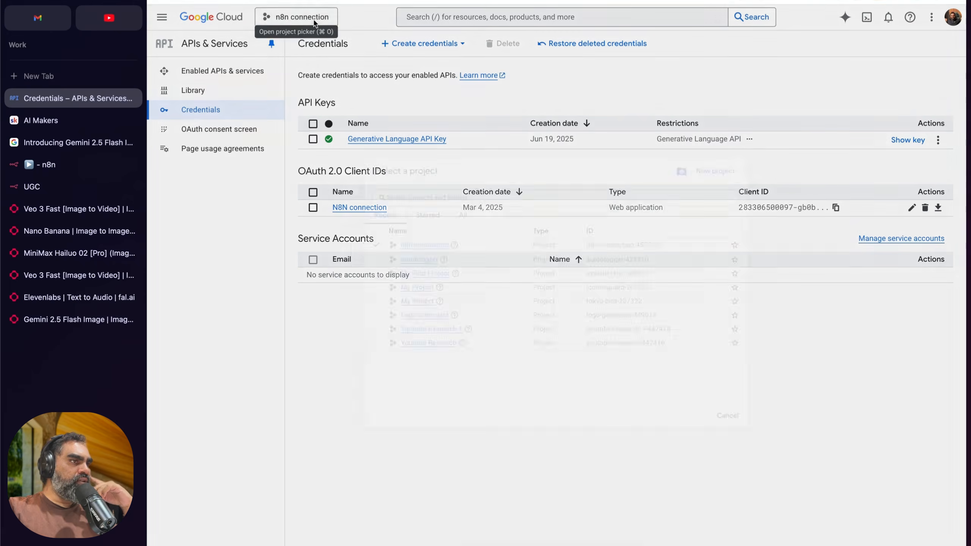
{"action": "left_click", "coordinate": [294, 16]}
{"action": "left_click", "coordinate": [366, 20]}
{"action": "left_click", "coordinate": [442, 46]}
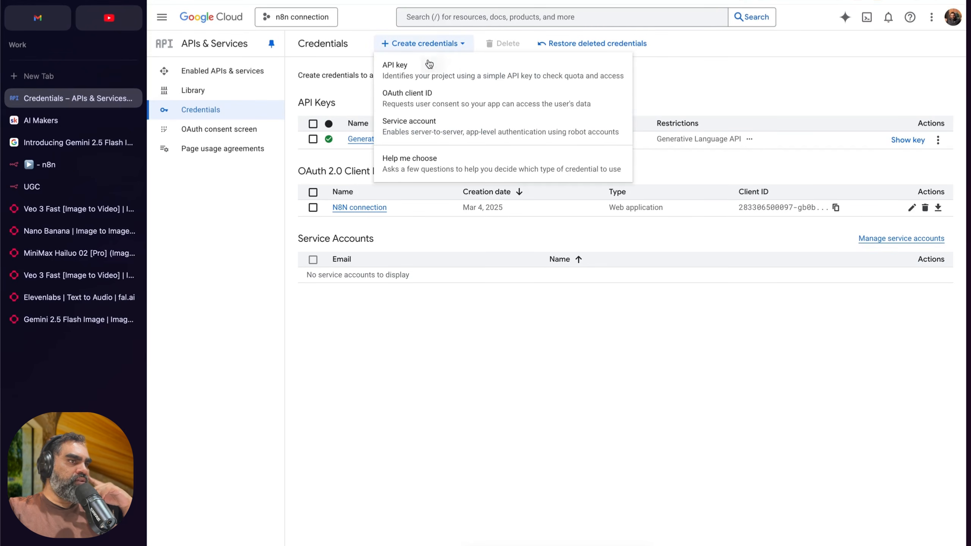
{"action": "left_click", "coordinate": [423, 345]}
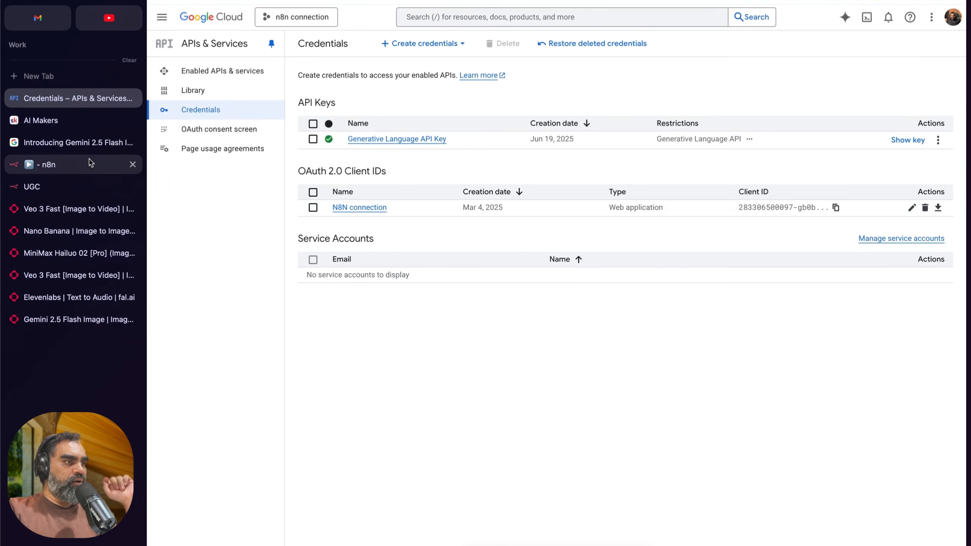
Step: Copy the OAuth redirect URL from Drive Image 2's Google Drive credential in n8n and check the N8N connection client in Google Cloud
{"action": "left_click", "coordinate": [46, 164]}
{"action": "double_click", "coordinate": [400, 295]}
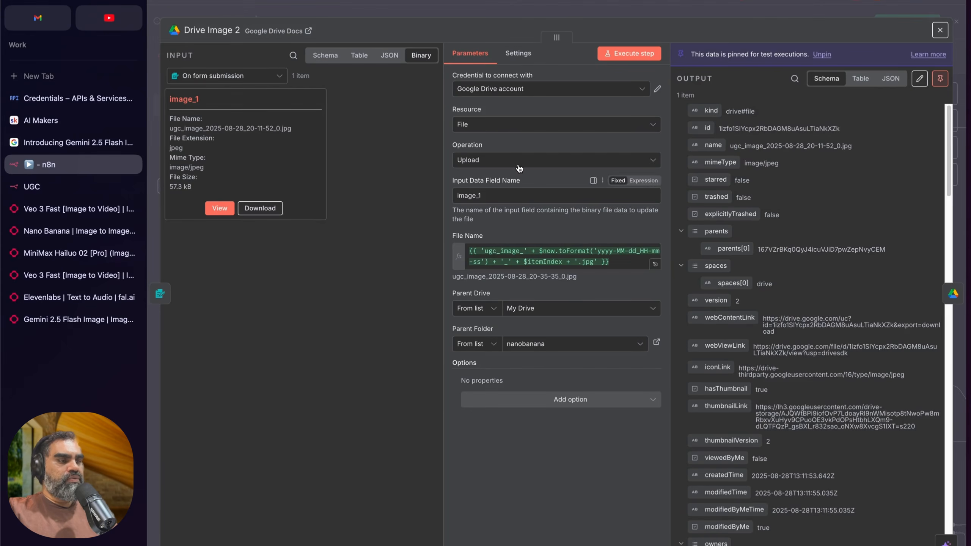
{"action": "left_click", "coordinate": [657, 89]}
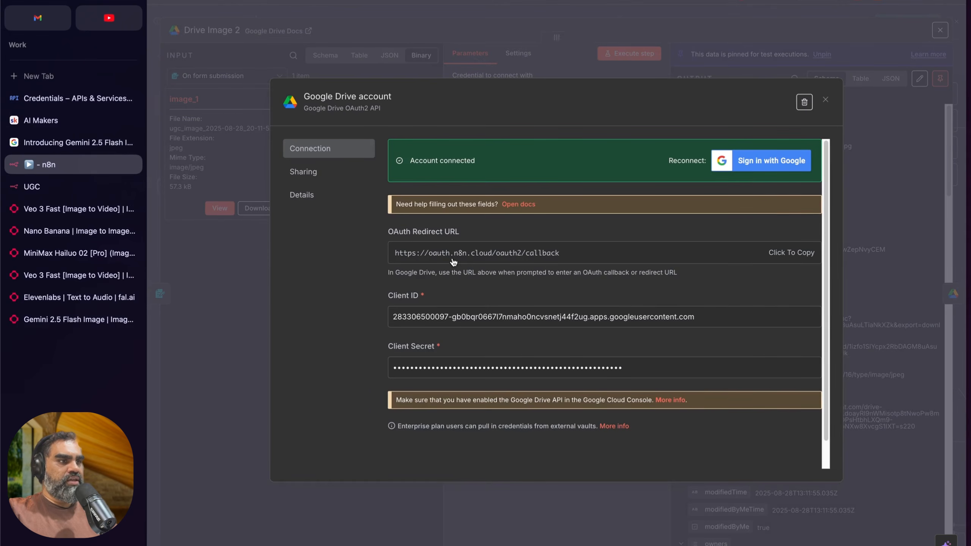
{"action": "left_click", "coordinate": [516, 260]}
{"action": "key", "text": "ctrl+Tab"}
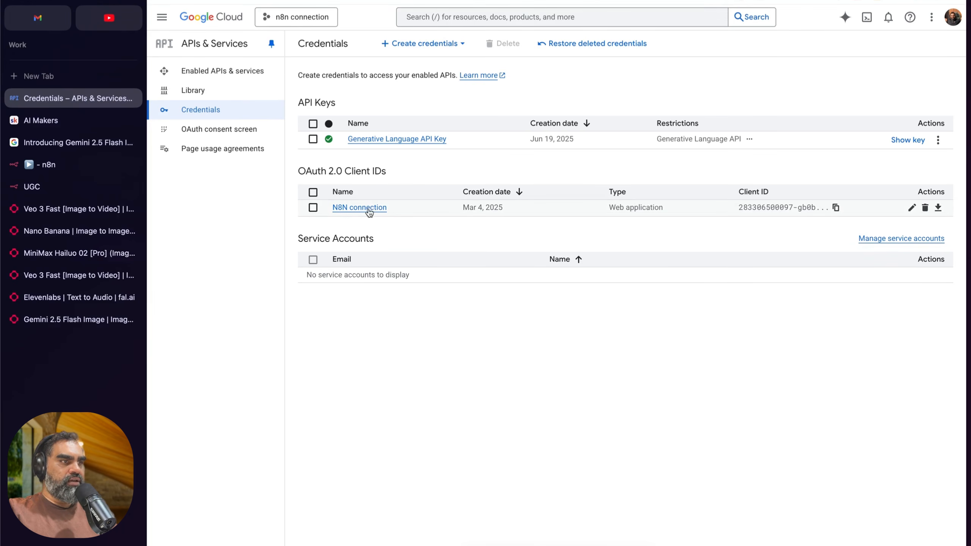
{"action": "left_click", "coordinate": [64, 167]}
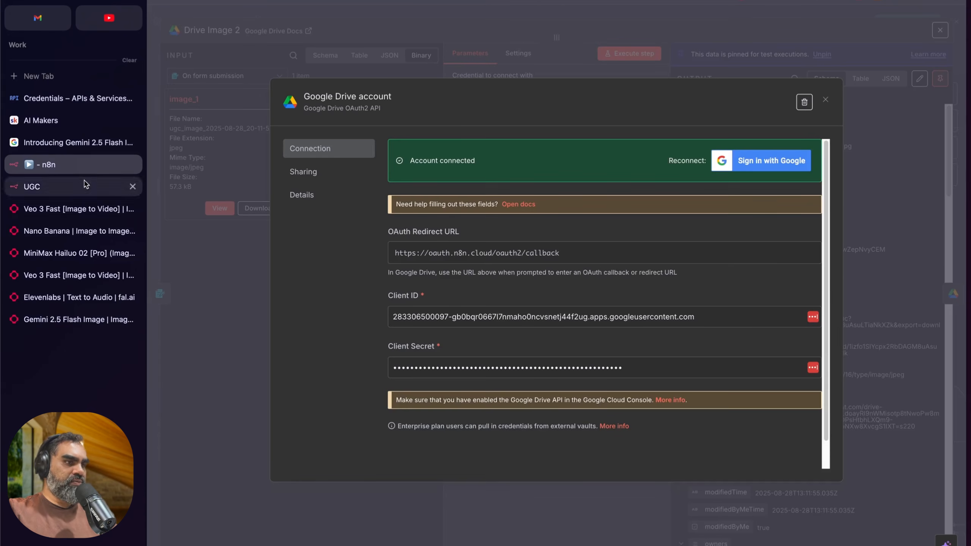
Step: Close the Google Drive credential and Drive Image 2 details, and look through the Nano banana node's request parameters
{"action": "left_click", "coordinate": [495, 27]}
{"action": "left_click", "coordinate": [431, 13]}
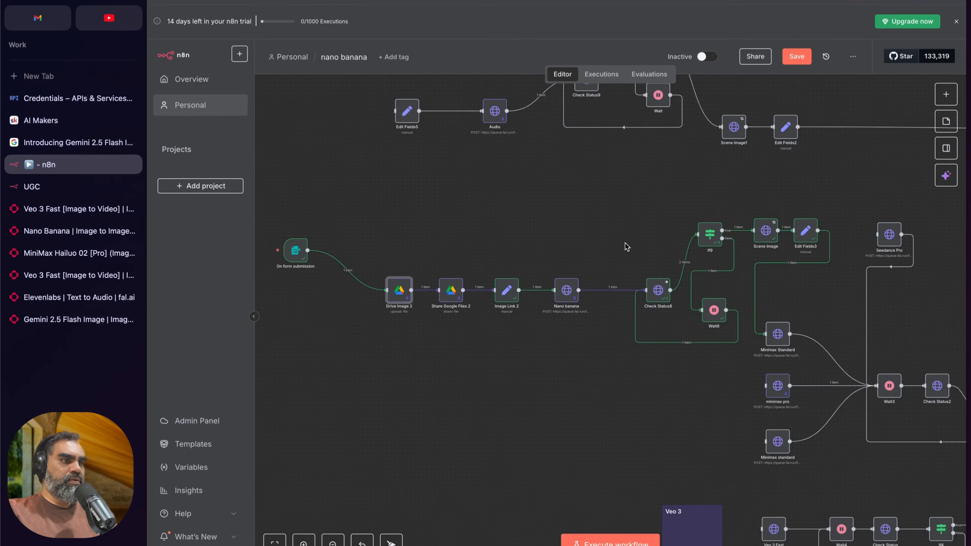
{"action": "double_click", "coordinate": [566, 290]}
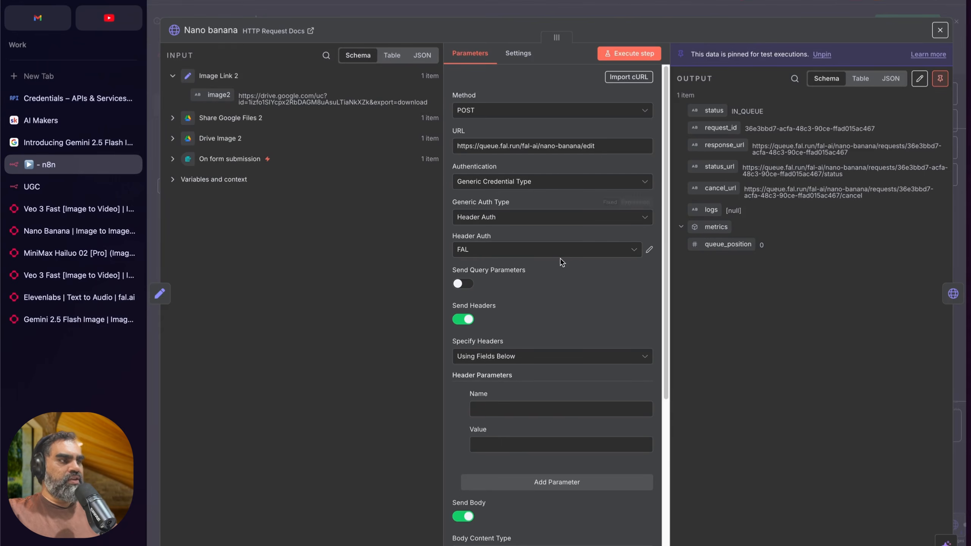
{"action": "scroll", "coordinate": [551, 276], "scroll_direction": "down", "scroll_amount": 3}
{"action": "scroll", "coordinate": [592, 264], "scroll_direction": "up", "scroll_amount": 3}
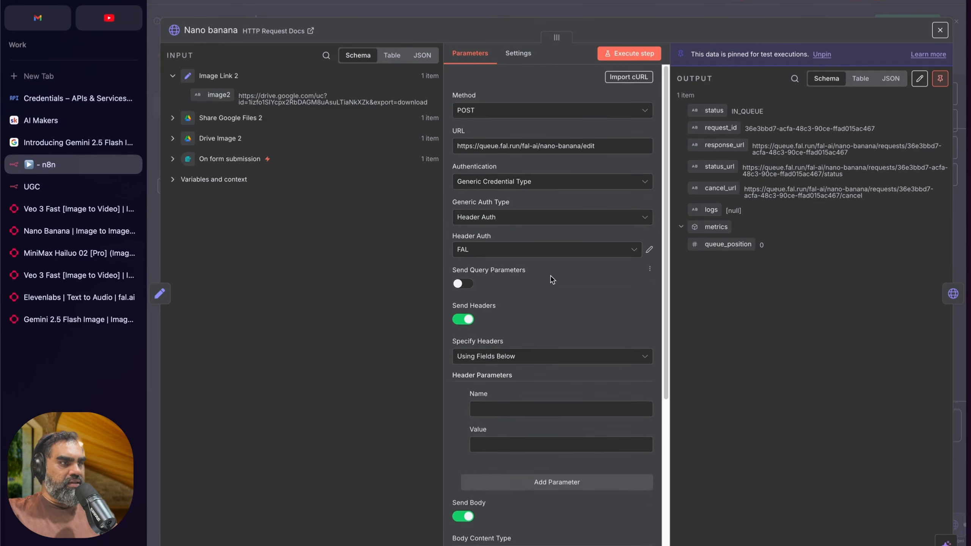
{"action": "scroll", "coordinate": [641, 249], "scroll_direction": "down", "scroll_amount": 1}
Step: Inspect the Nano banana node's FAL header auth credential fields and the generic auth type options, then close the node details
{"action": "left_click", "coordinate": [648, 232]}
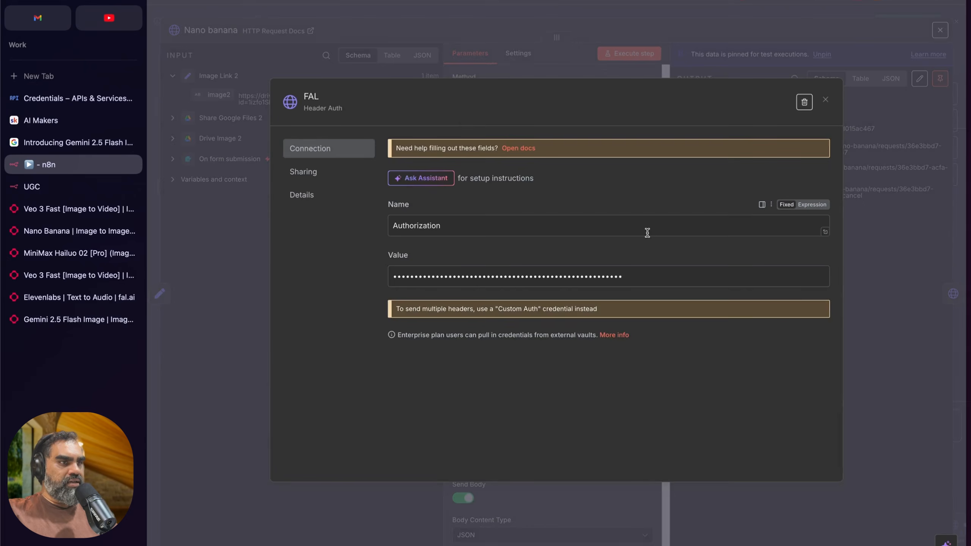
{"action": "left_click", "coordinate": [395, 226]}
{"action": "left_click", "coordinate": [341, 245]}
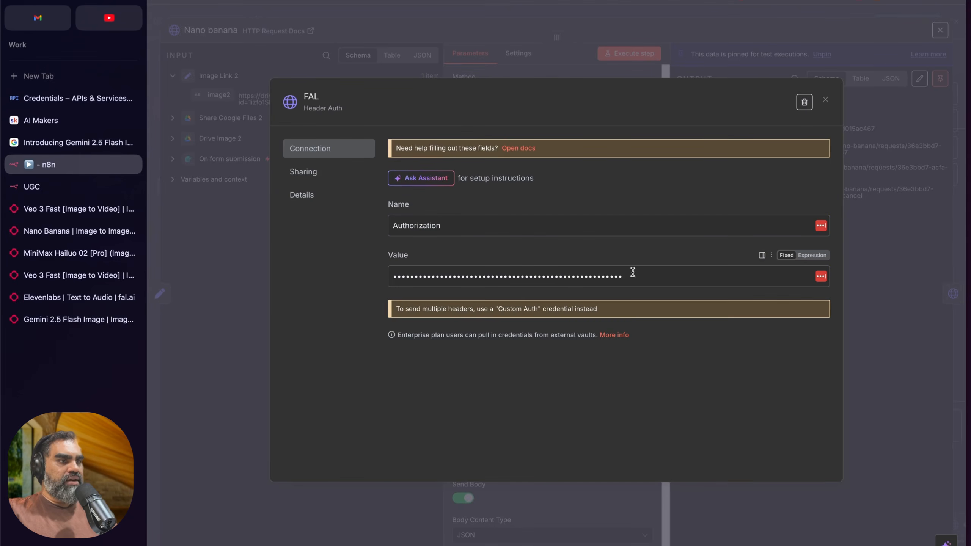
{"action": "left_click", "coordinate": [484, 47]}
{"action": "left_click", "coordinate": [585, 200]}
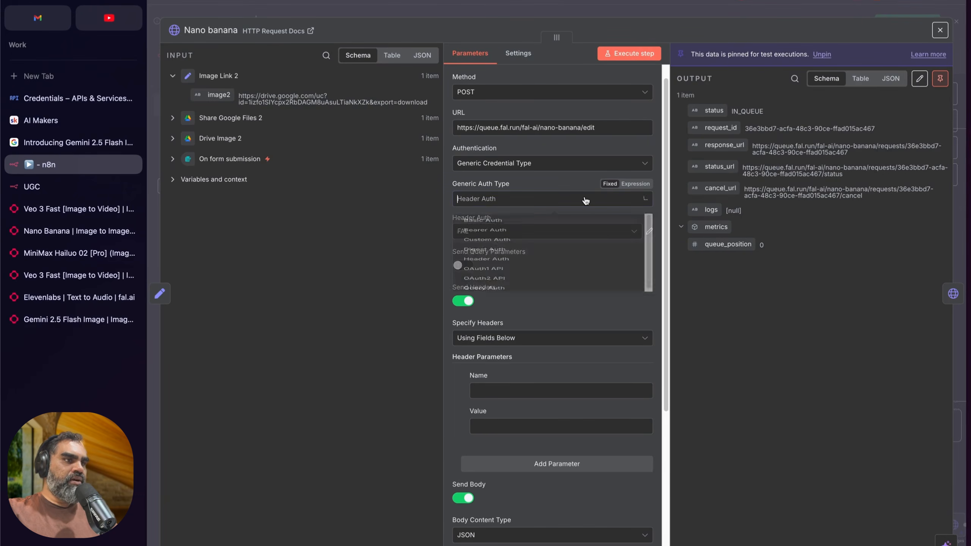
{"action": "left_click", "coordinate": [541, 180]}
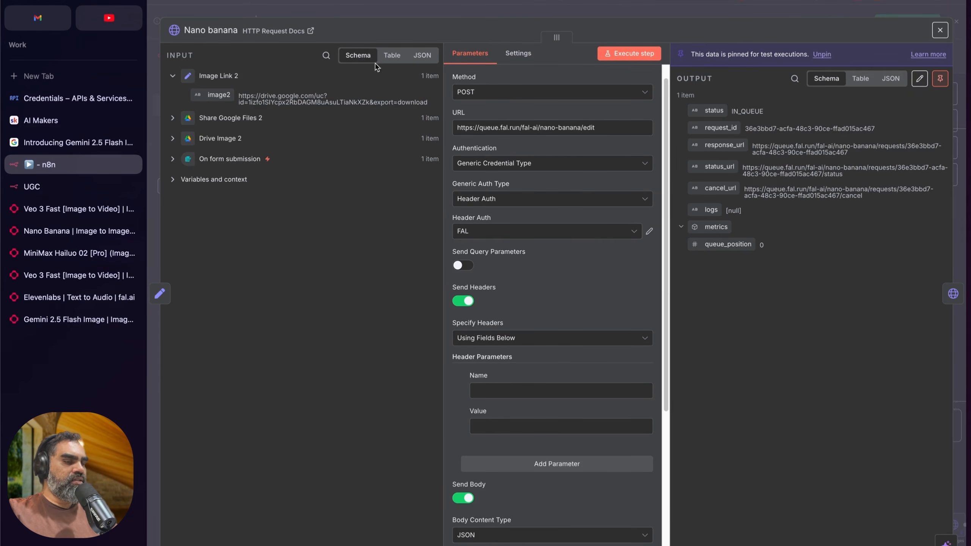
{"action": "left_click", "coordinate": [430, 11]}
Step: Examine the Scene Image node's request settings and output, then close it and review the Minimax video nodes
{"action": "scroll", "coordinate": [509, 243], "scroll_direction": "right", "scroll_amount": 5}
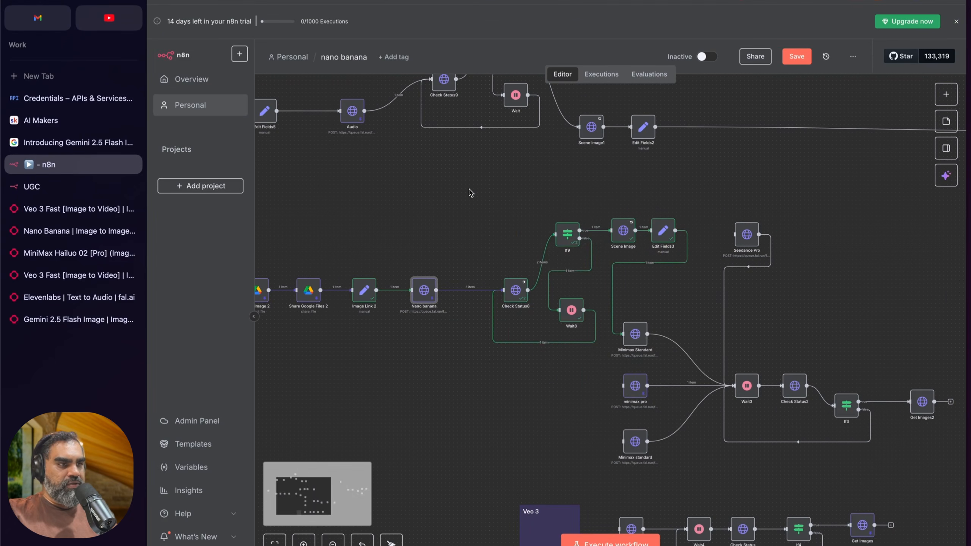
{"action": "scroll", "coordinate": [432, 211], "scroll_direction": "right", "scroll_amount": 7}
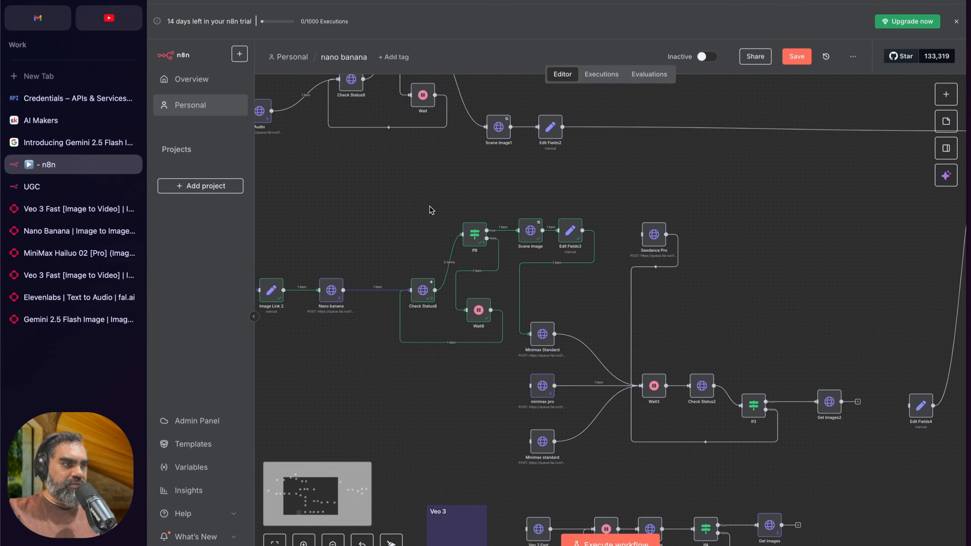
{"action": "double_click", "coordinate": [491, 231]}
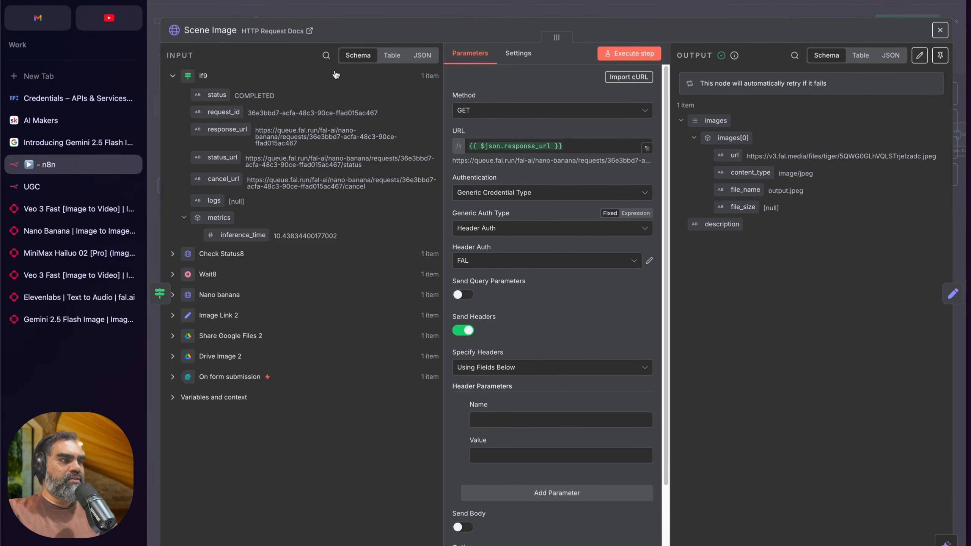
{"action": "left_click", "coordinate": [376, 14]}
{"action": "scroll", "coordinate": [712, 319], "scroll_direction": "down", "scroll_amount": 3}
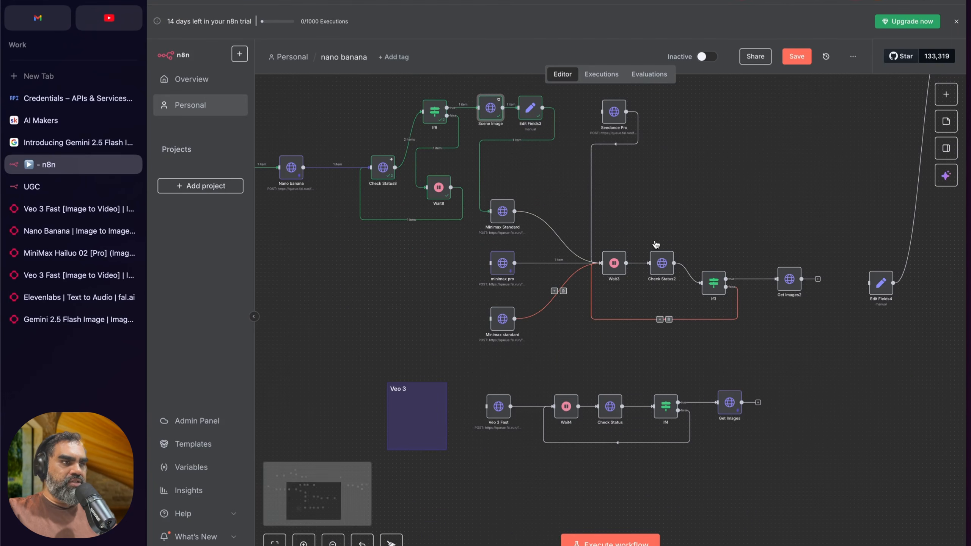
{"action": "left_click_drag", "start_coordinate": [486, 171], "coordinate": [788, 362]}
{"action": "left_click", "coordinate": [759, 331]}
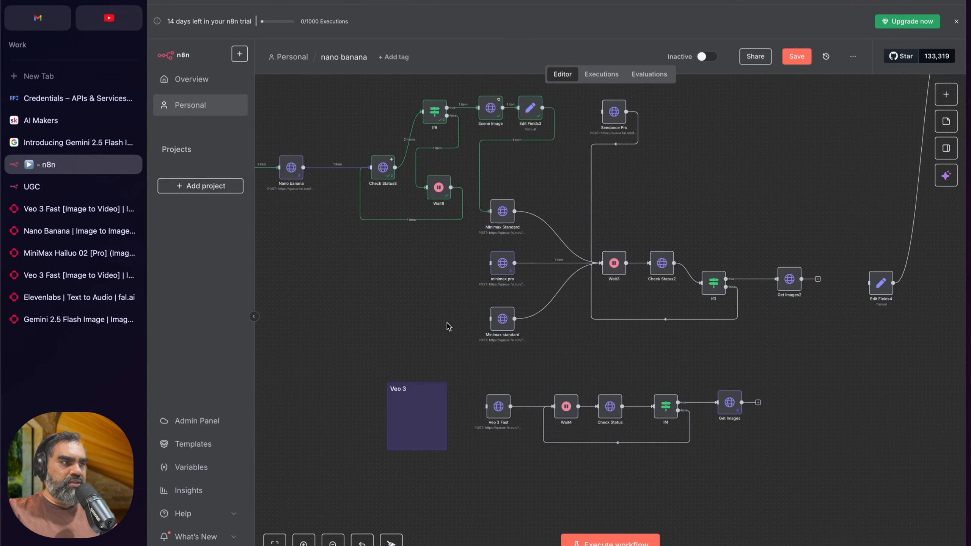
Step: Execute the nano banana workflow, close the UGC test form tabs and follow the run through the Minimax branch
{"action": "scroll", "coordinate": [447, 323], "scroll_direction": "left", "scroll_amount": 5}
{"action": "left_click", "coordinate": [610, 543]}
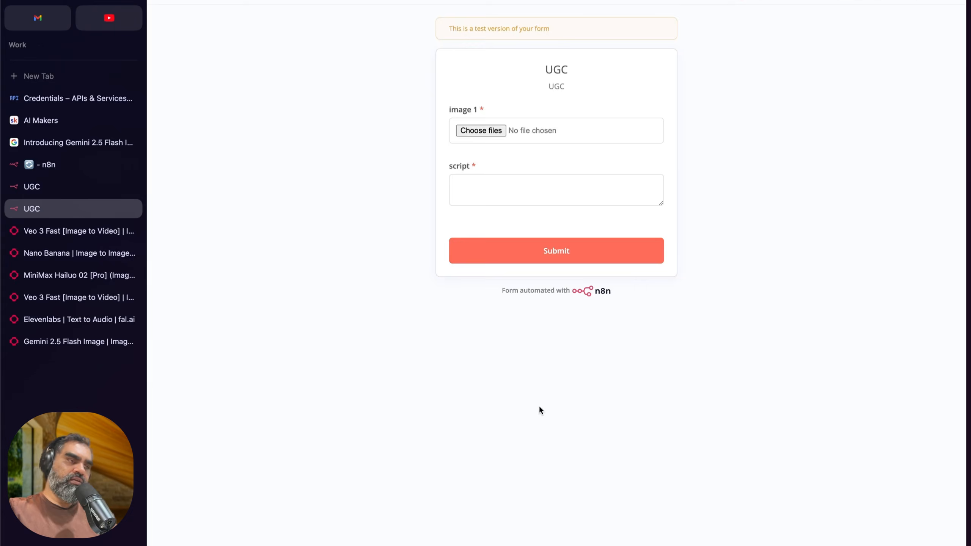
{"action": "key", "text": "super+w"}
{"action": "scroll", "coordinate": [419, 275], "scroll_direction": "left", "scroll_amount": 5}
{"action": "scroll", "coordinate": [609, 279], "scroll_direction": "right", "scroll_amount": 1}
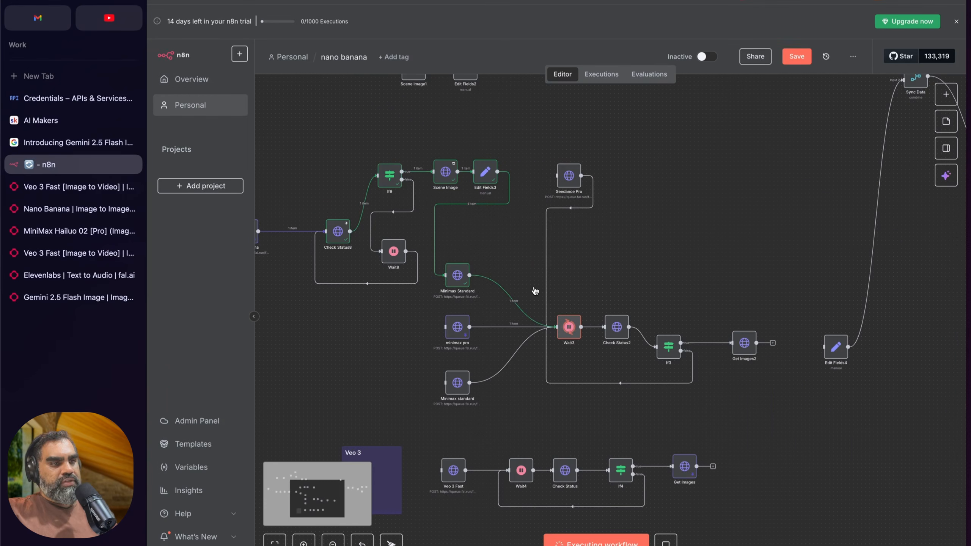
{"action": "scroll", "coordinate": [705, 270], "scroll_direction": "right", "scroll_amount": 2}
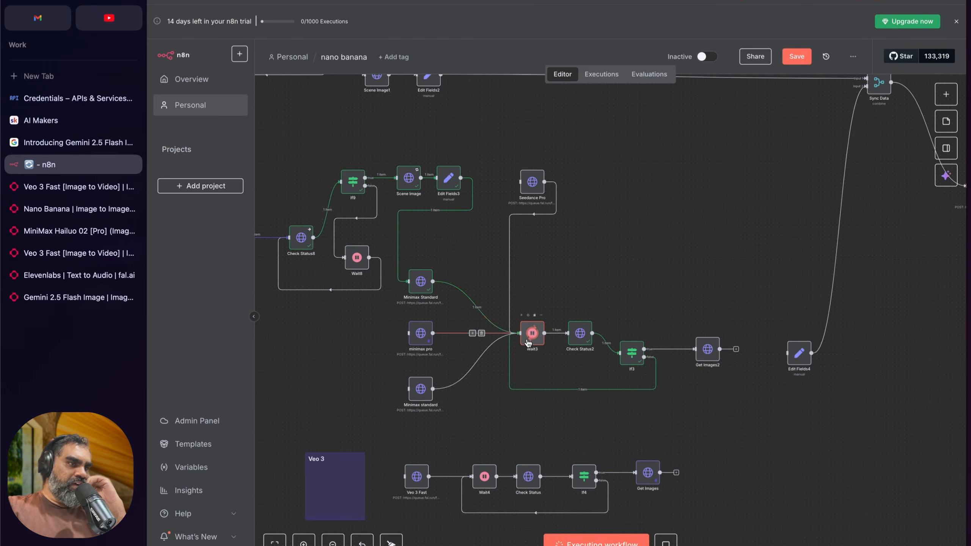
Step: Check the Check Status2 node briefly, then review the workflow from the form submission to Nano banana and the audio branch
{"action": "double_click", "coordinate": [587, 338]}
{"action": "key", "text": "Escape"}
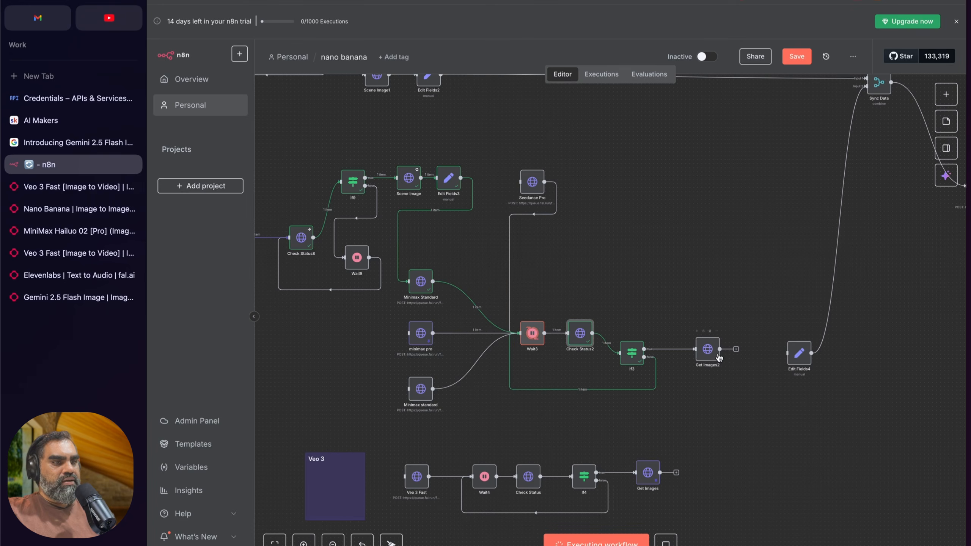
{"action": "scroll", "coordinate": [443, 339], "scroll_direction": "left", "scroll_amount": 9}
{"action": "scroll", "coordinate": [458, 352], "scroll_direction": "up", "scroll_amount": 2}
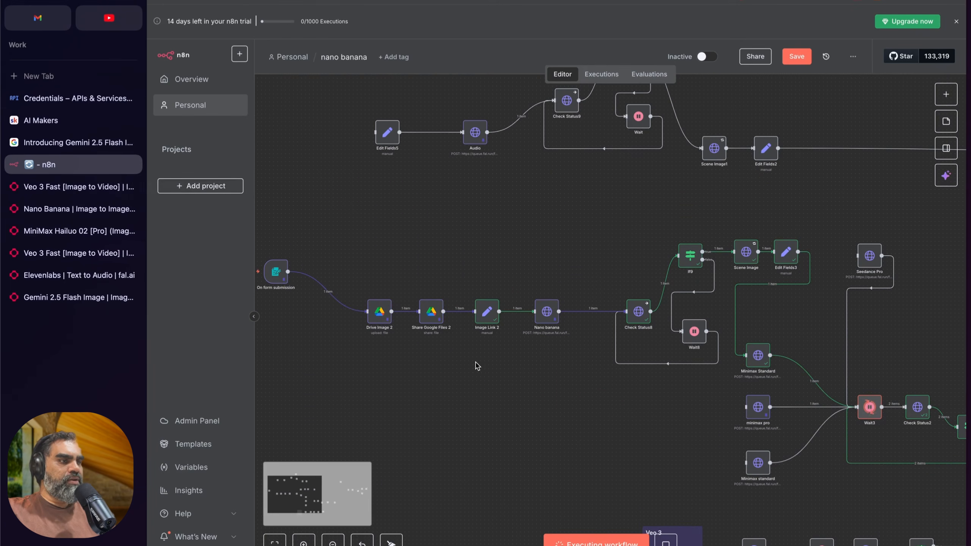
{"action": "left_click_drag", "start_coordinate": [351, 224], "coordinate": [592, 399]}
{"action": "left_click", "coordinate": [592, 400]}
{"action": "scroll", "coordinate": [496, 363], "scroll_direction": "up", "scroll_amount": 2}
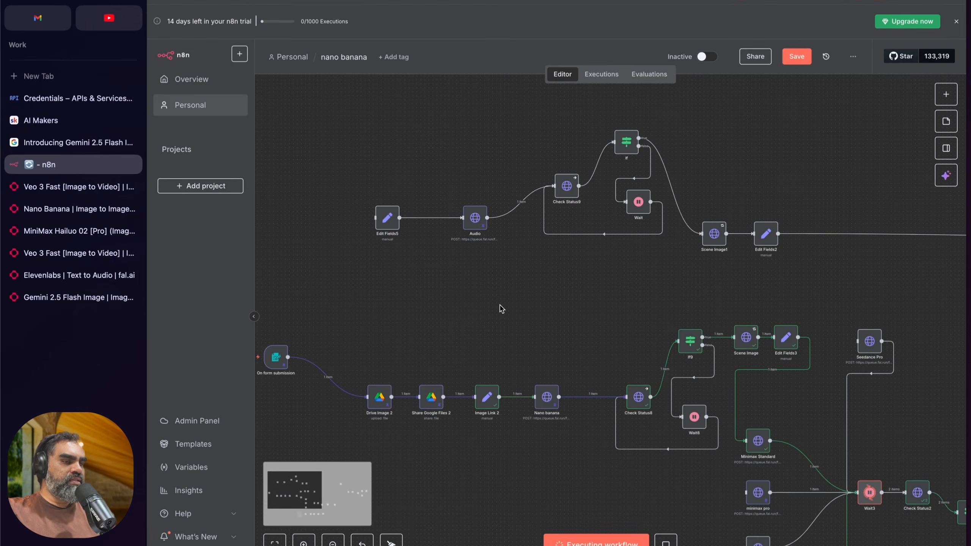
Step: Switch to the AI Makers community page and open the N8N Automations course in its classroom
{"action": "left_click", "coordinate": [40, 121]}
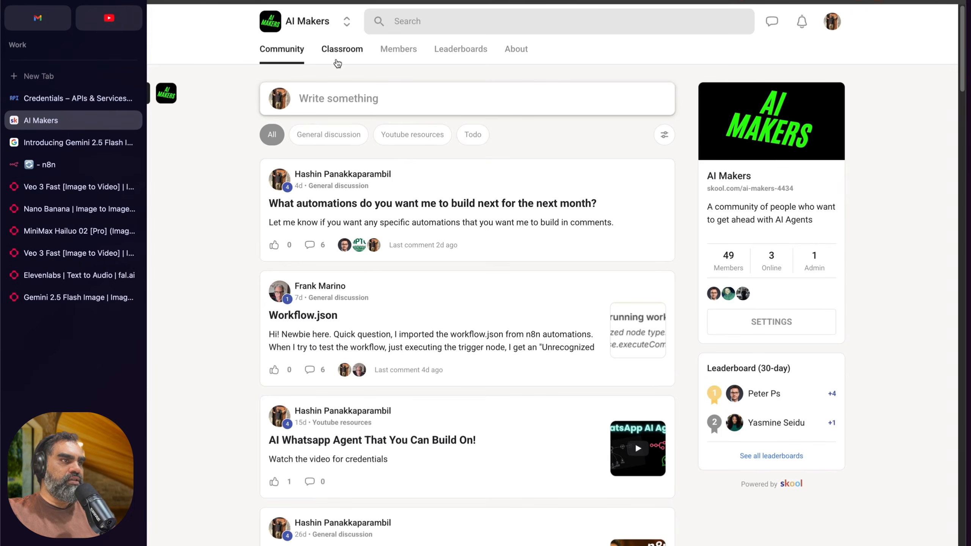
{"action": "left_click", "coordinate": [337, 61]}
{"action": "left_click", "coordinate": [375, 225]}
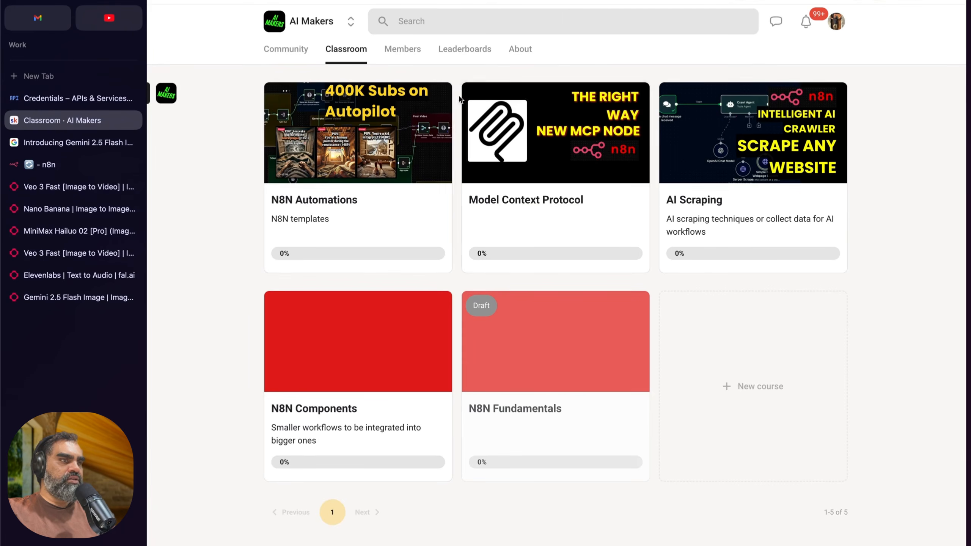
{"action": "left_click", "coordinate": [349, 167]}
{"action": "scroll", "coordinate": [349, 167], "scroll_direction": "down", "scroll_amount": 3}
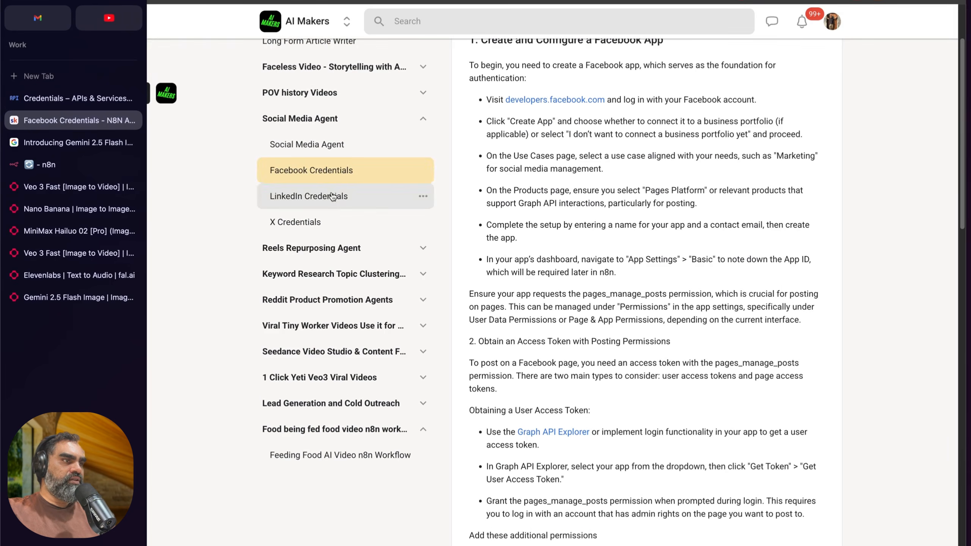
Step: Browse the course's lesson list by expanding and collapsing the Social Media Agent, Keyword Research and Faceless Video sections
{"action": "left_click", "coordinate": [313, 124]}
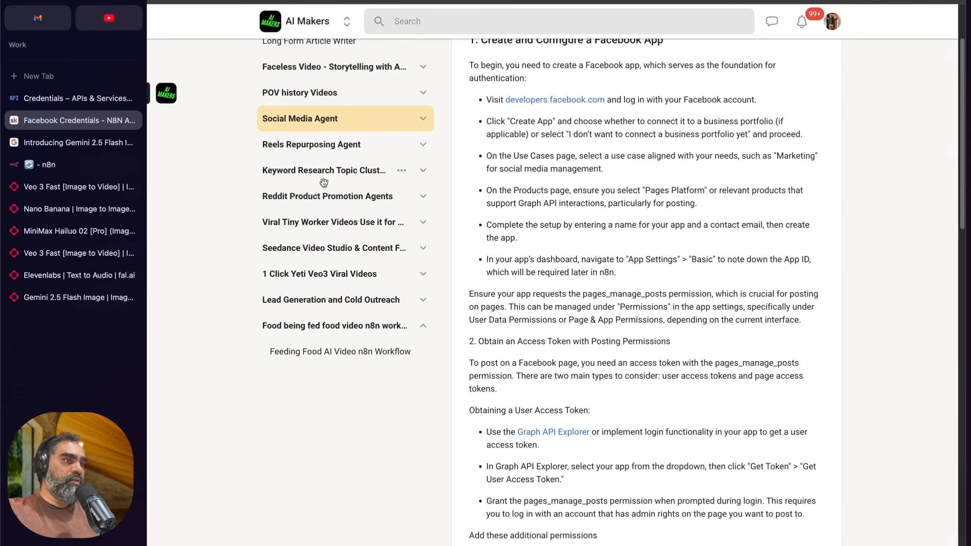
{"action": "left_click", "coordinate": [324, 120]}
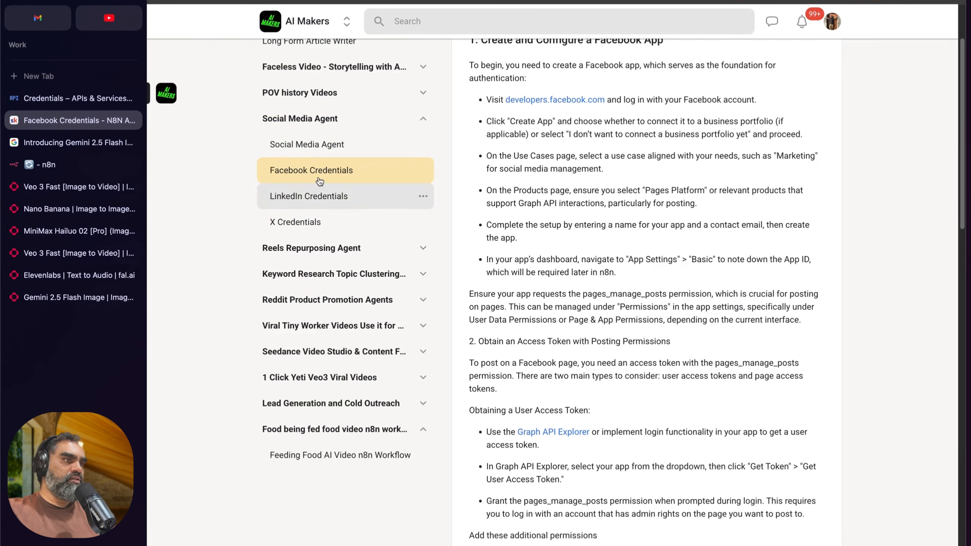
{"action": "left_click", "coordinate": [302, 172]}
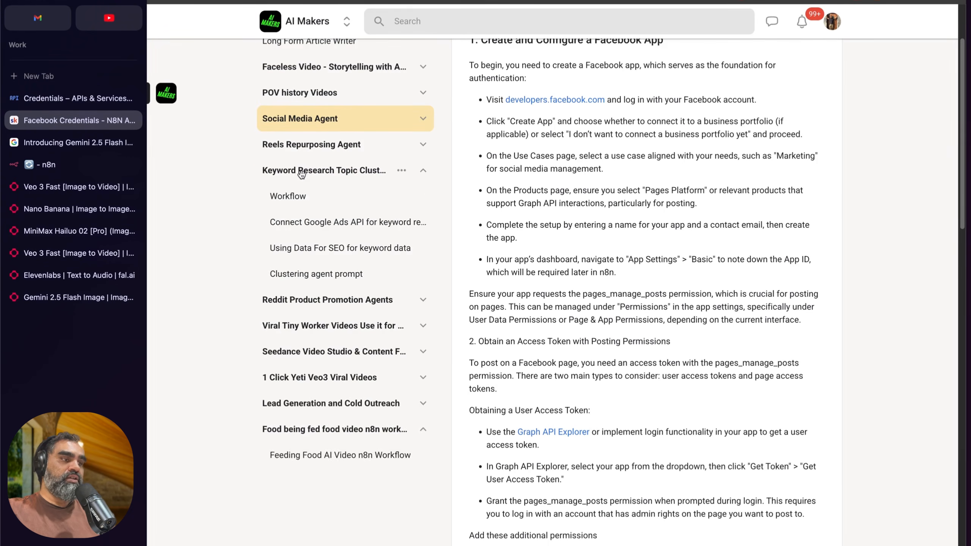
{"action": "left_click", "coordinate": [301, 172]}
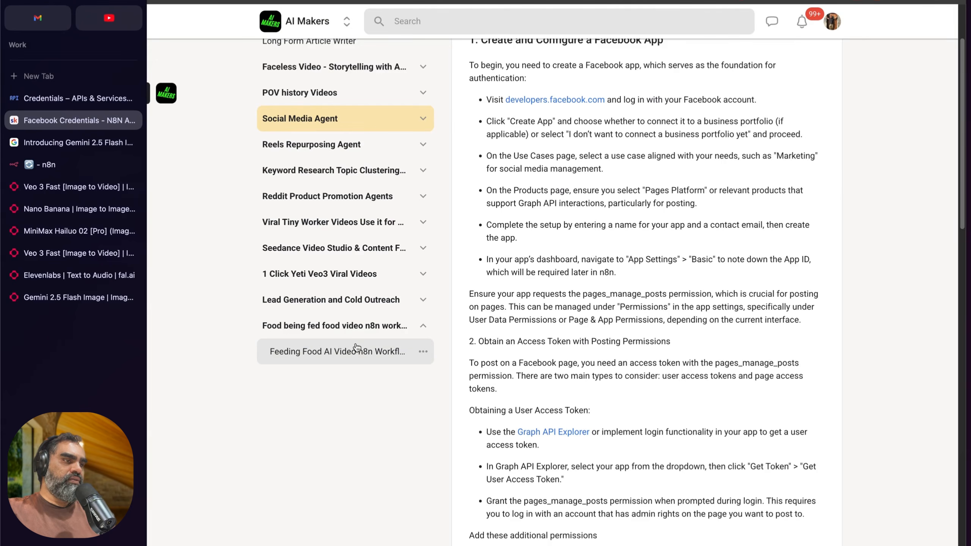
{"action": "scroll", "coordinate": [323, 337], "scroll_direction": "up", "scroll_amount": 3}
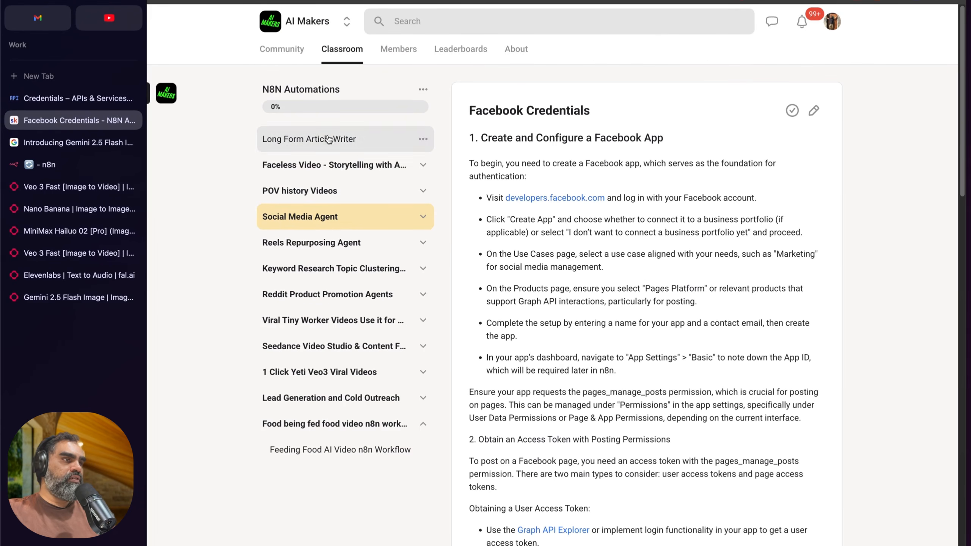
{"action": "left_click", "coordinate": [382, 165]}
{"action": "left_click", "coordinate": [382, 165]}
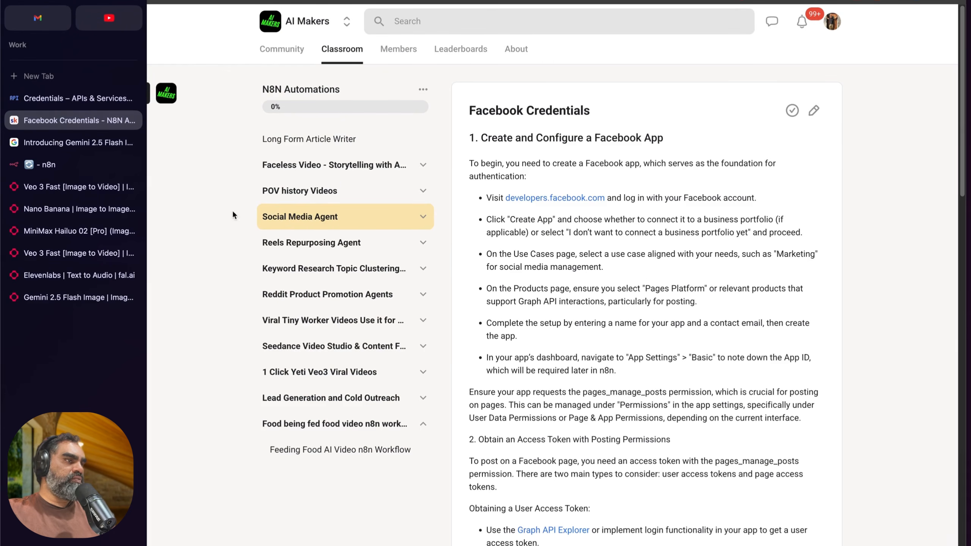
Step: Check the running execution in n8n, then choose Image to Video (standard) on fal's MiniMax Hailuo 02 request history page
{"action": "left_click", "coordinate": [90, 164]}
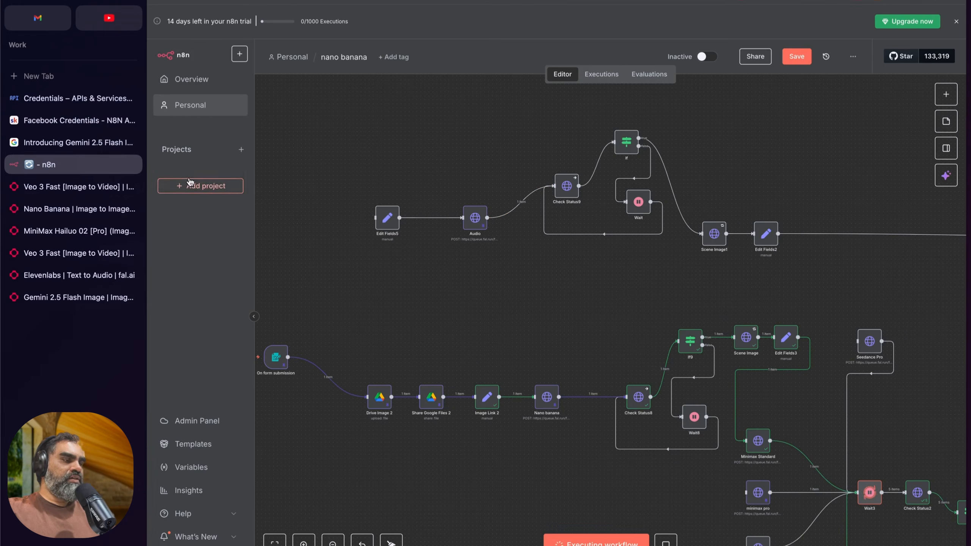
{"action": "scroll", "coordinate": [341, 208], "scroll_direction": "right", "scroll_amount": 8}
{"action": "scroll", "coordinate": [340, 208], "scroll_direction": "down", "scroll_amount": 5}
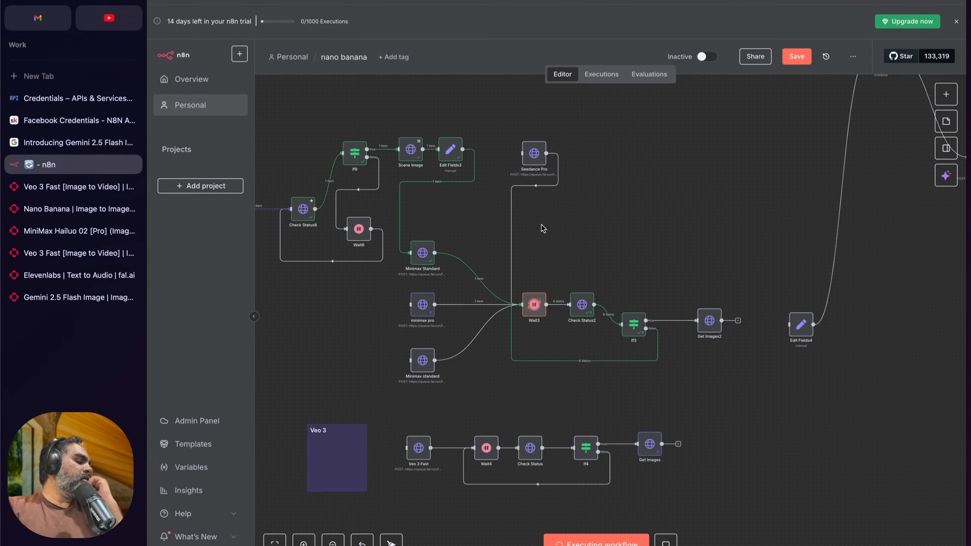
{"action": "scroll", "coordinate": [543, 231], "scroll_direction": "left", "scroll_amount": 1}
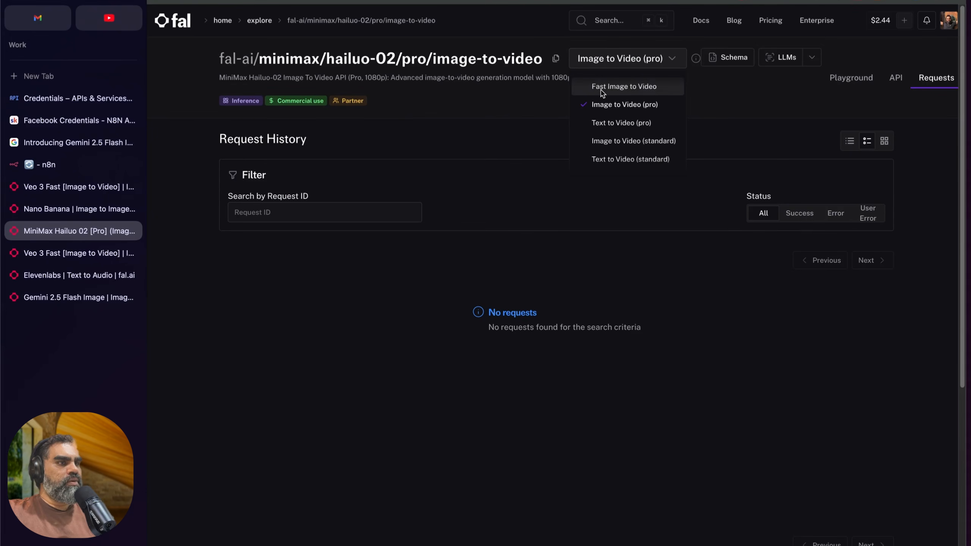
{"action": "left_click", "coordinate": [623, 142]}
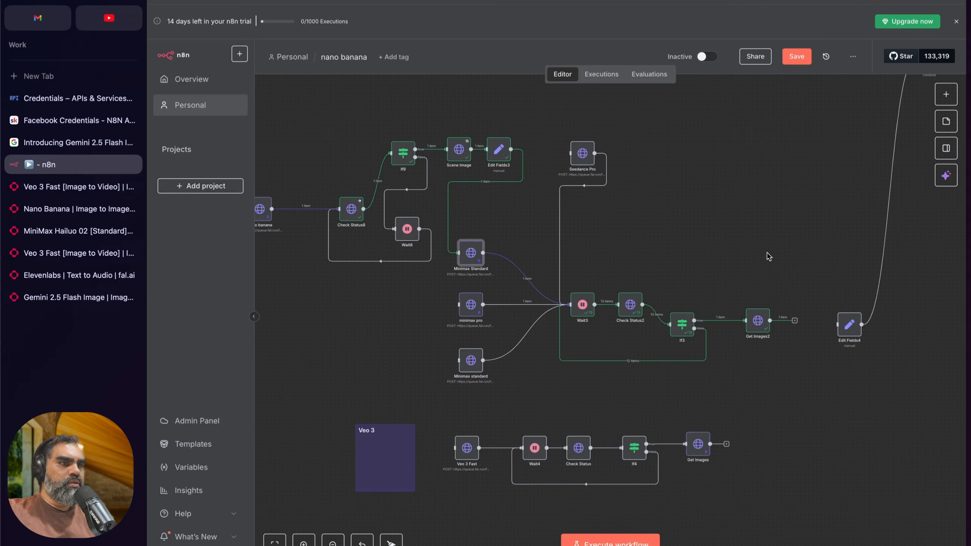
Step: Save the nano banana workflow in n8n and hide the browser sidebar
{"action": "scroll", "coordinate": [749, 269], "scroll_direction": "right", "scroll_amount": 1}
{"action": "key", "text": "super+s"}
{"action": "key", "text": "super+s"}
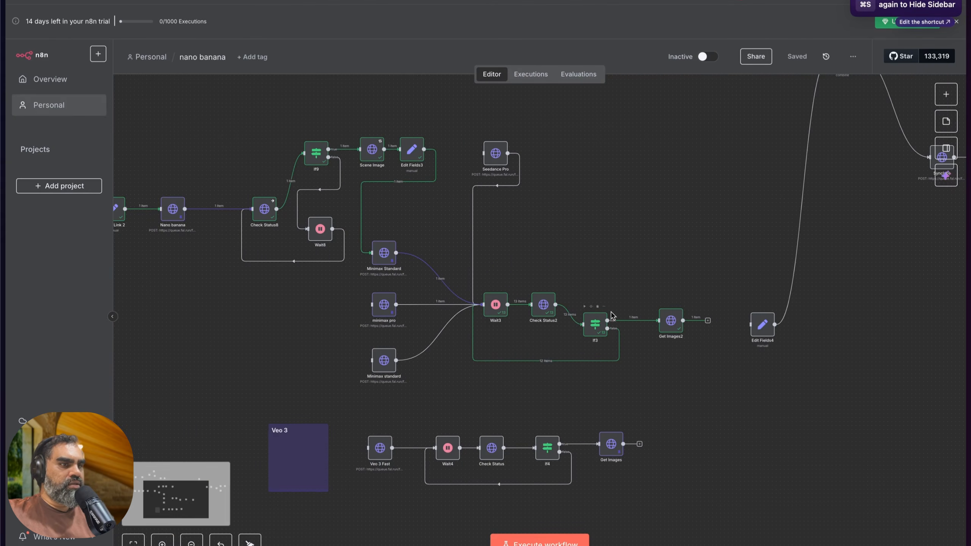
Step: Check the Get Images2 node's details, then review the executed path from Minimax Standard to Get Images2
{"action": "double_click", "coordinate": [679, 325]}
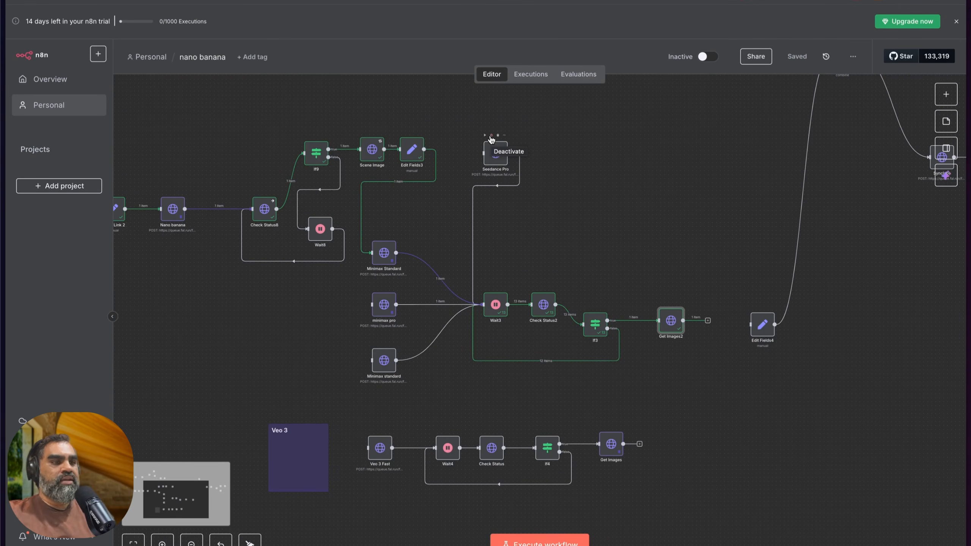
{"action": "scroll", "coordinate": [474, 134], "scroll_direction": "right", "scroll_amount": 1}
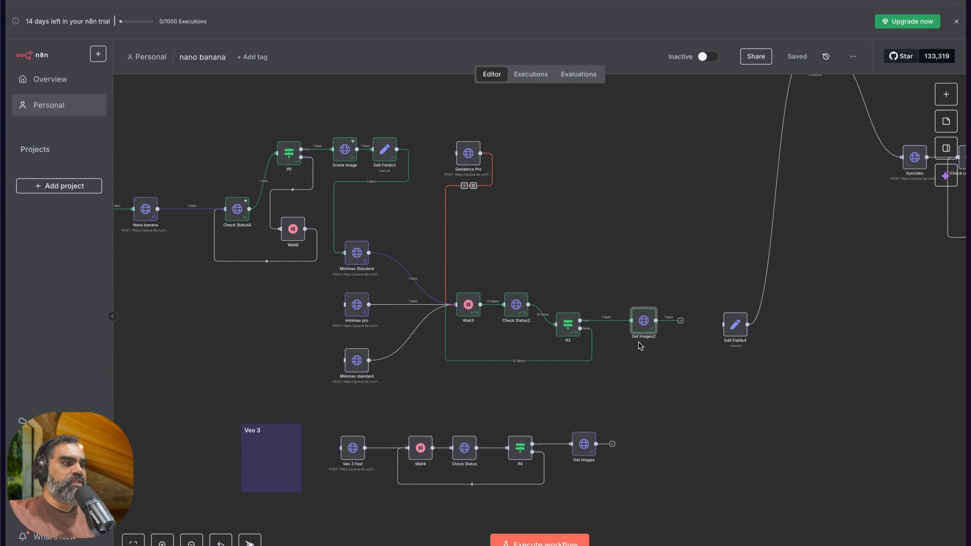
{"action": "scroll", "coordinate": [635, 329], "scroll_direction": "right", "scroll_amount": 1}
{"action": "scroll", "coordinate": [497, 248], "scroll_direction": "left", "scroll_amount": 1}
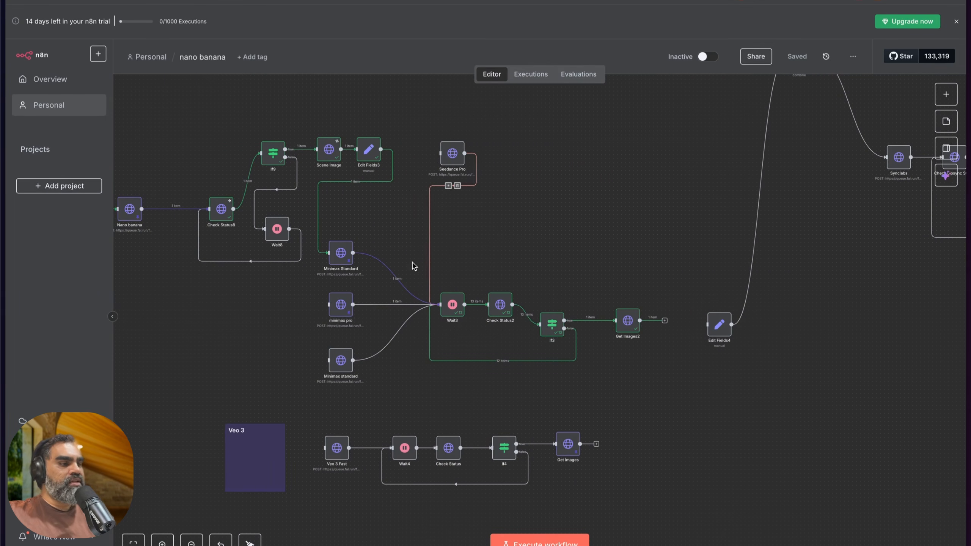
Step: Check the Minimax Standard node's request parameters and pinned output
{"action": "double_click", "coordinate": [346, 258]}
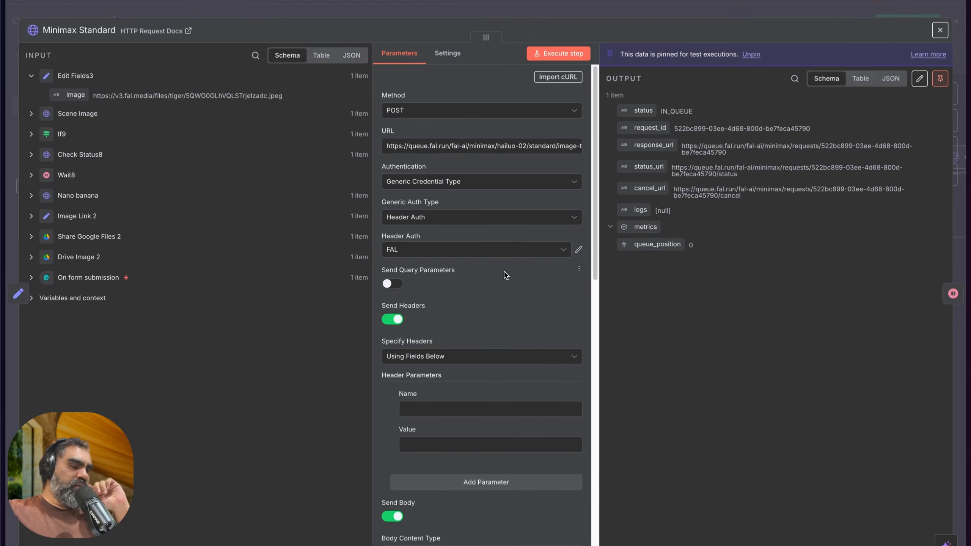
{"action": "key", "text": "Escape"}
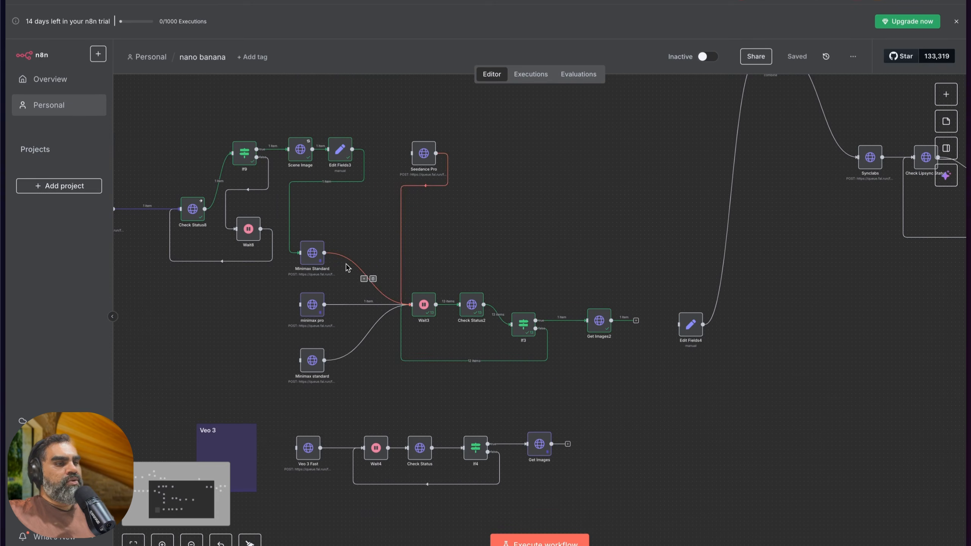
{"action": "left_click_drag", "start_coordinate": [454, 348], "coordinate": [509, 301]}
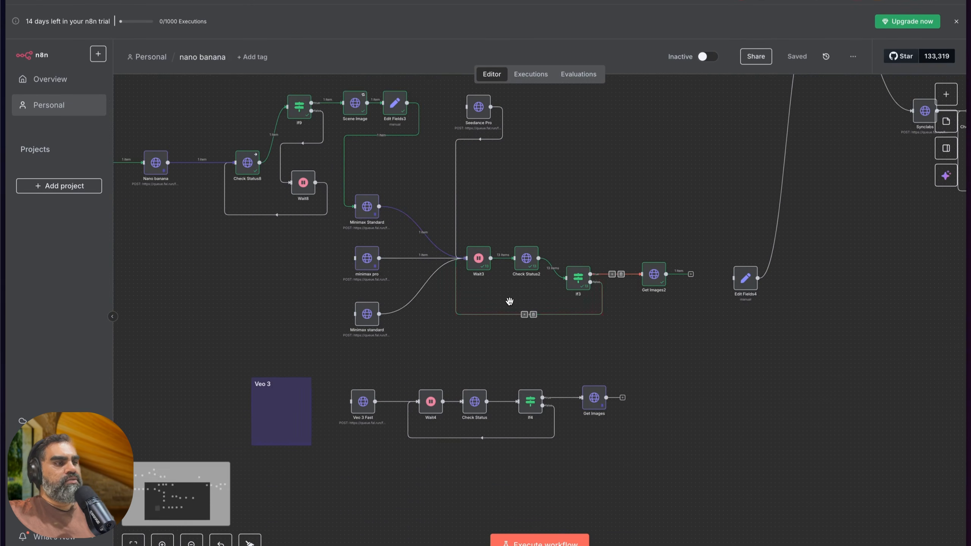
Step: Unpin the Audio node's data and connect On form submission to the Edit Fields5 node
{"action": "key", "text": "1"}
{"action": "scroll", "coordinate": [283, 304], "scroll_direction": "up", "scroll_amount": 10}
{"action": "scroll", "coordinate": [398, 272], "scroll_direction": "up", "scroll_amount": 4}
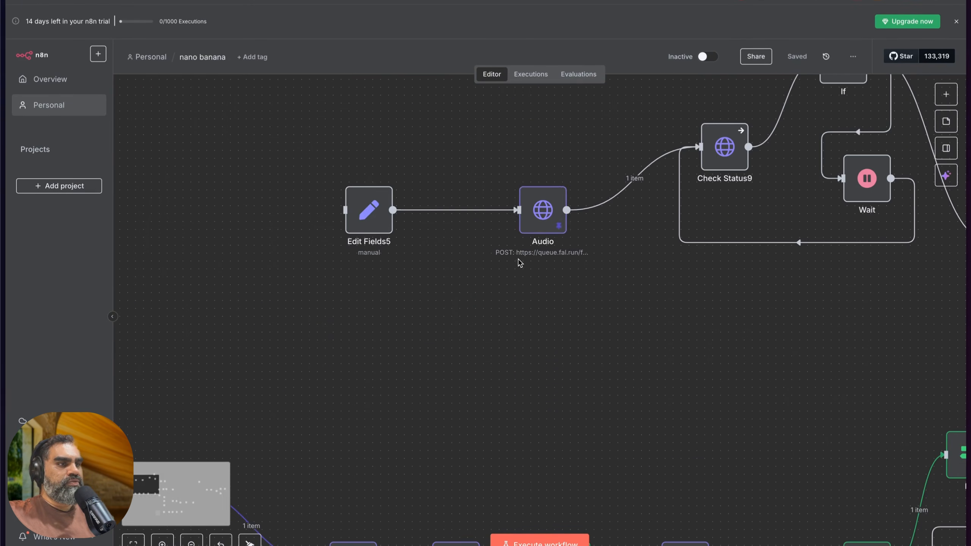
{"action": "left_click", "coordinate": [545, 210]}
{"action": "key", "text": "p"}
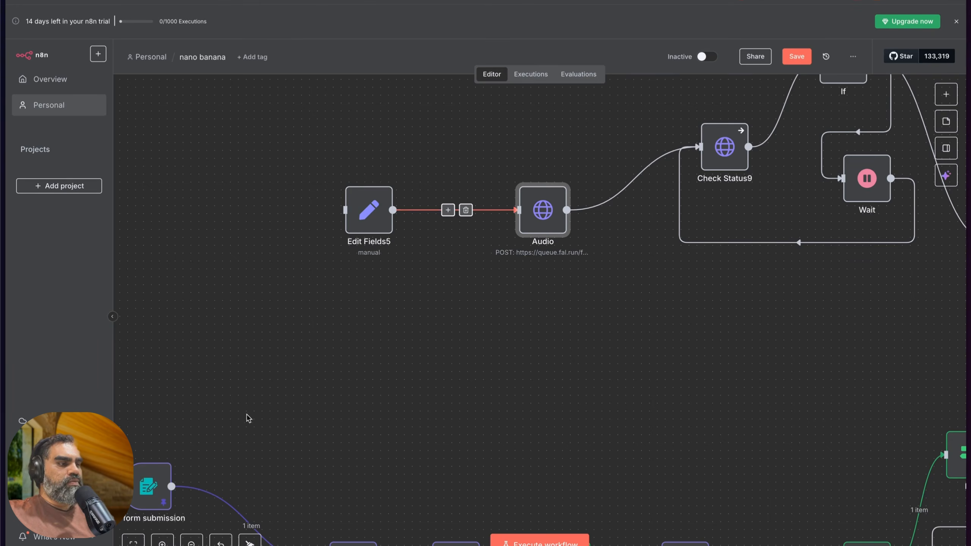
{"action": "left_click_drag", "start_coordinate": [171, 486], "coordinate": [345, 210]}
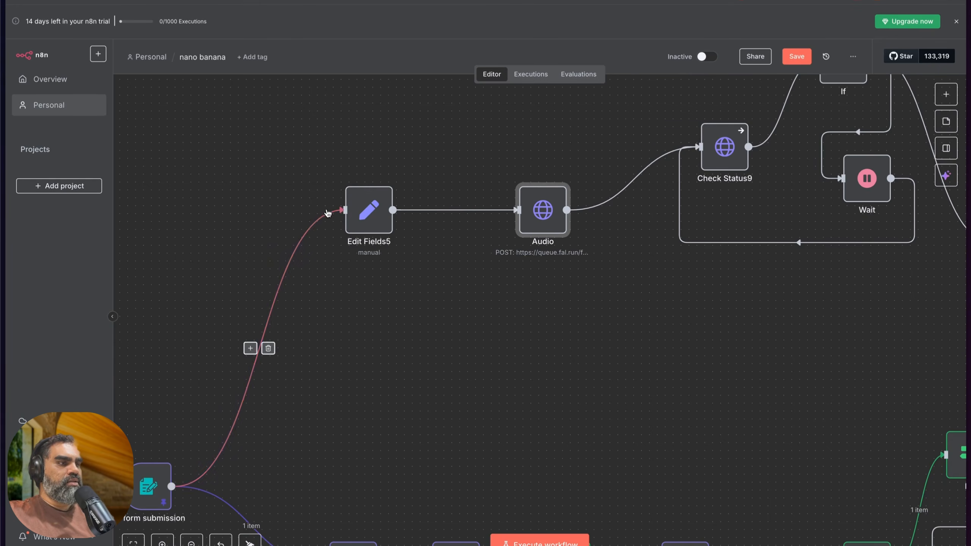
Step: Check the script string set in the Edit Fields5 node
{"action": "double_click", "coordinate": [368, 210]}
{"action": "left_click", "coordinate": [450, 171]}
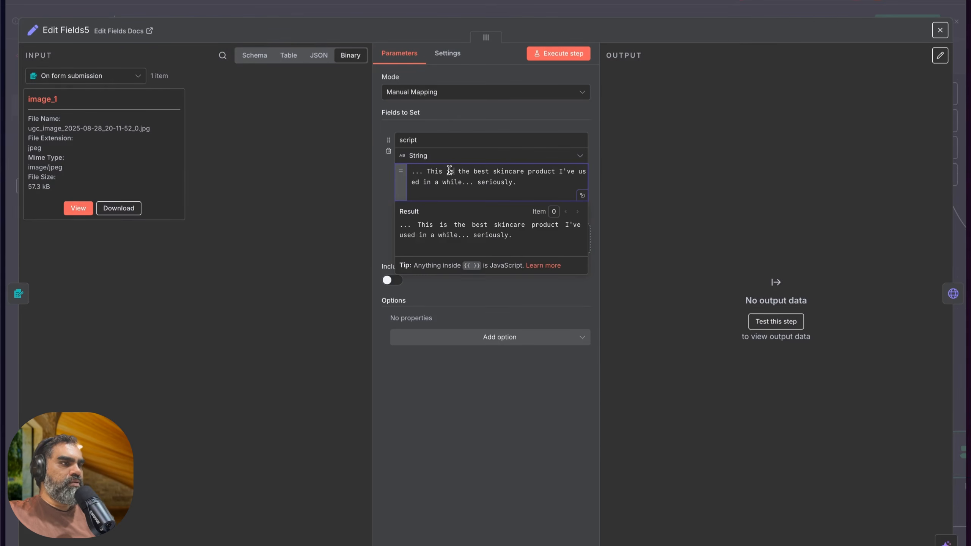
{"action": "left_click", "coordinate": [336, 10]}
{"action": "double_click", "coordinate": [370, 215]}
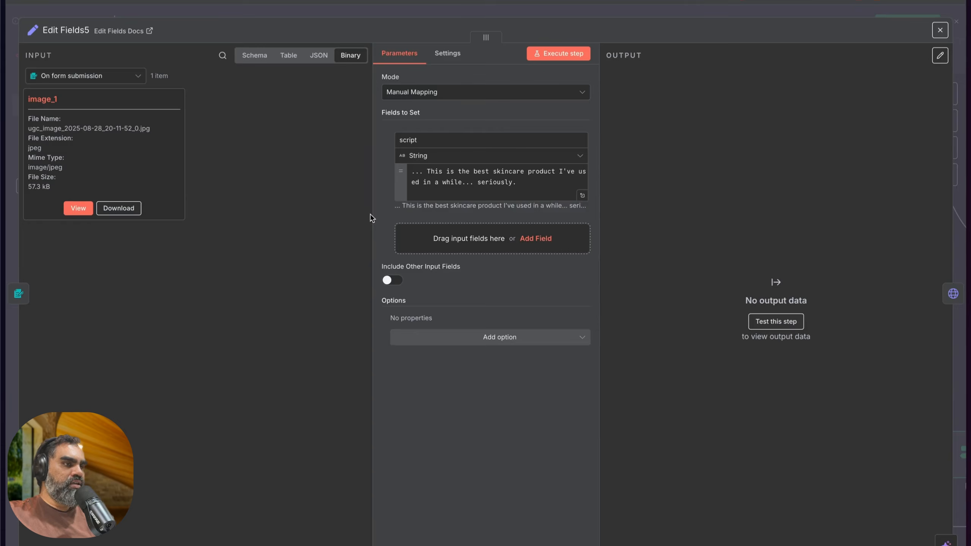
{"action": "left_click", "coordinate": [451, 182]}
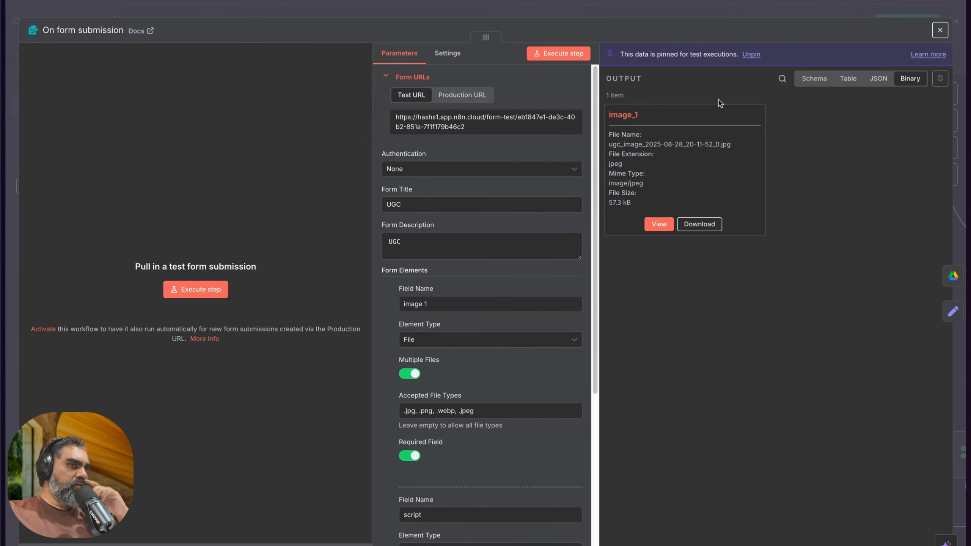
Step: Check the script value in On form submission's output as Schema, and deactivate the Edit Fields5 node
{"action": "left_click", "coordinate": [807, 80]}
{"action": "double_click", "coordinate": [716, 197]}
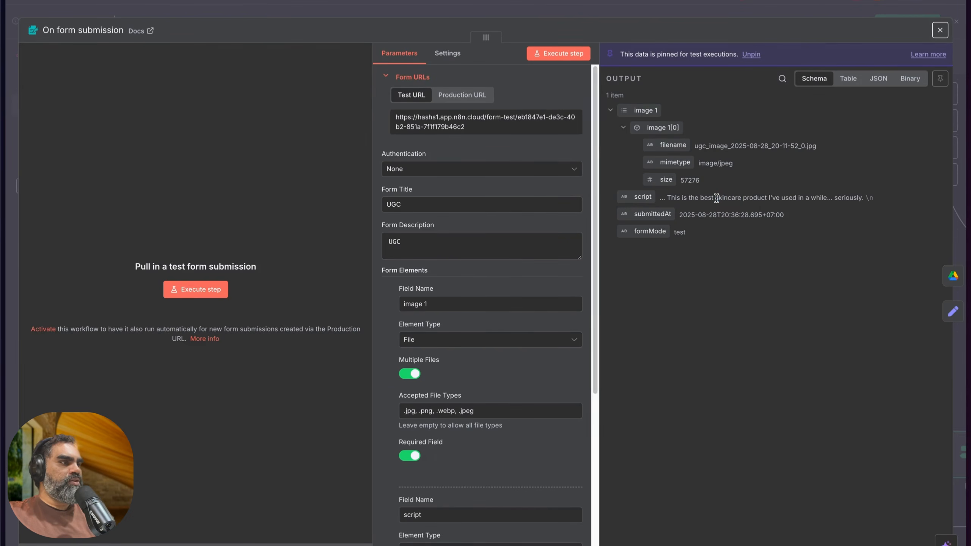
{"action": "key", "text": "Escape"}
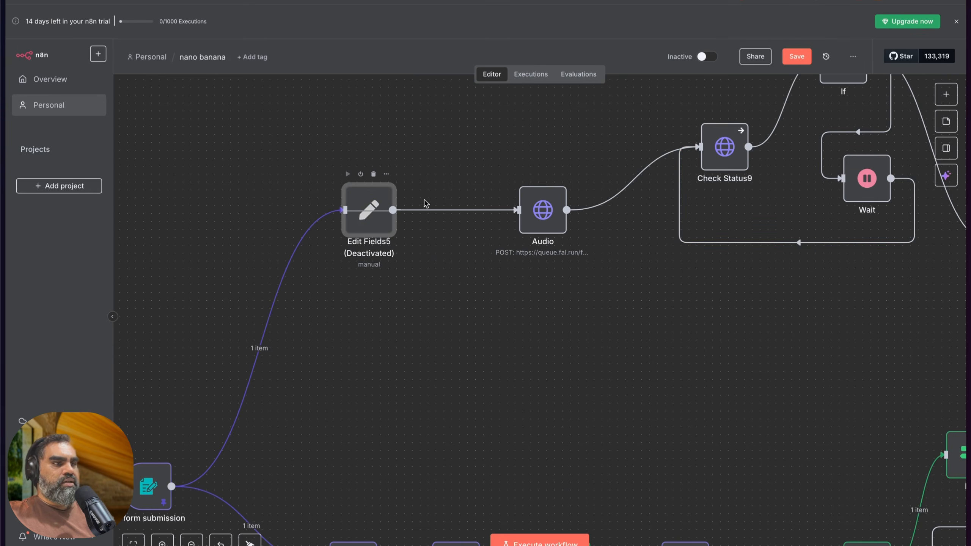
Step: Examine the full request URL in the Audio node on the upper branch
{"action": "scroll", "coordinate": [559, 210], "scroll_direction": "right", "scroll_amount": 6}
{"action": "scroll", "coordinate": [414, 220], "scroll_direction": "down", "scroll_amount": 5}
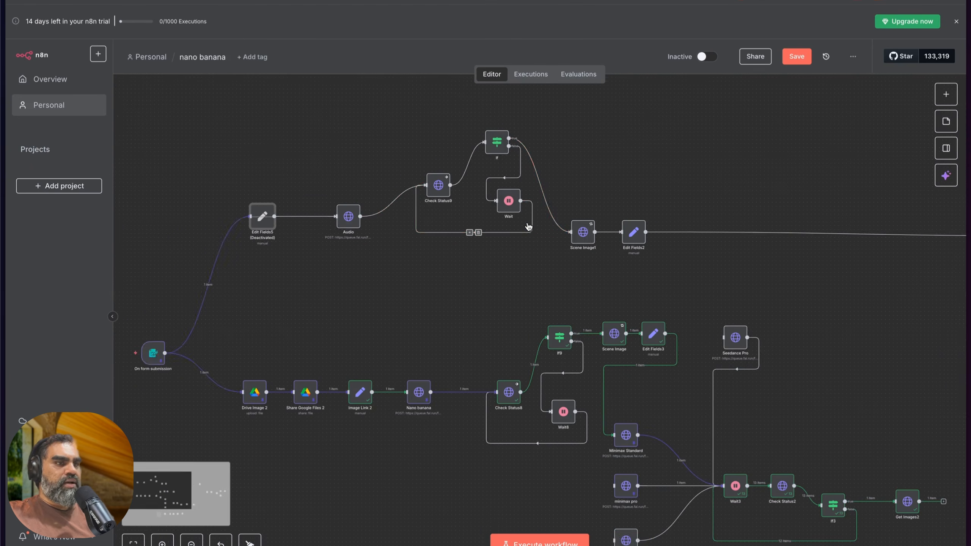
{"action": "scroll", "coordinate": [528, 226], "scroll_direction": "right", "scroll_amount": 2}
{"action": "double_click", "coordinate": [295, 220]}
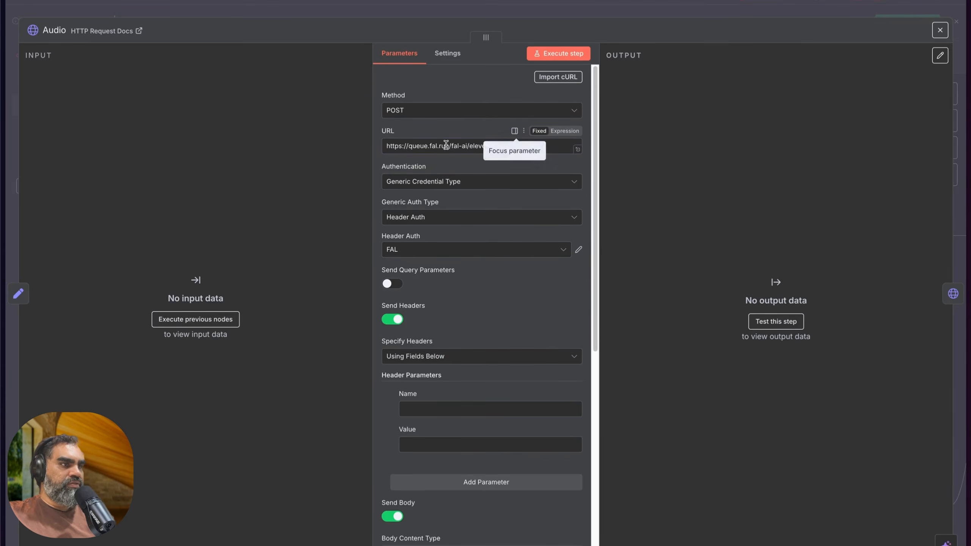
{"action": "double_click", "coordinate": [499, 147]}
{"action": "key", "text": "ctrl+a"}
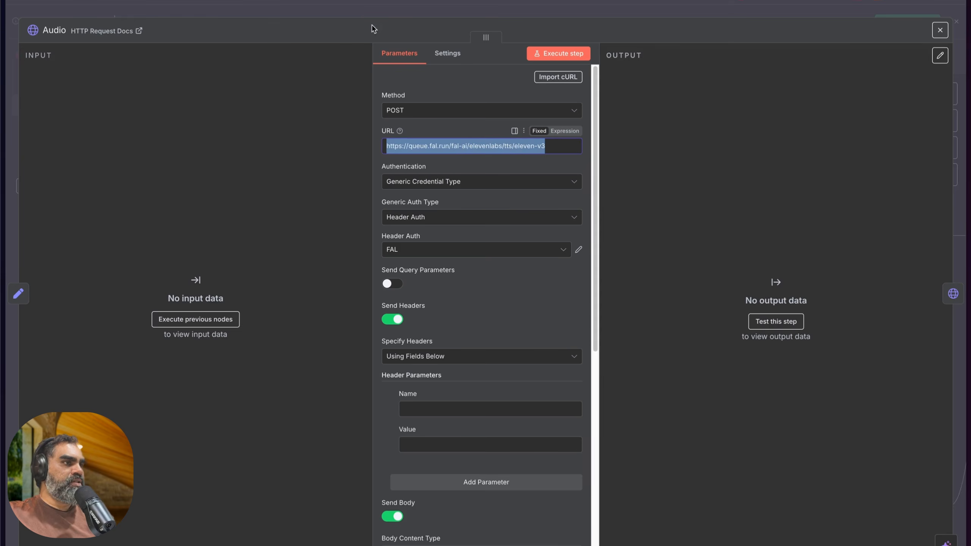
{"action": "left_click", "coordinate": [351, 17]}
Step: Examine the Audio node's body parameters, focusing on the expression used for text
{"action": "scroll", "coordinate": [605, 177], "scroll_direction": "right", "scroll_amount": 2}
{"action": "left_click_drag", "start_coordinate": [320, 120], "coordinate": [461, 273]}
{"action": "left_click", "coordinate": [475, 245]}
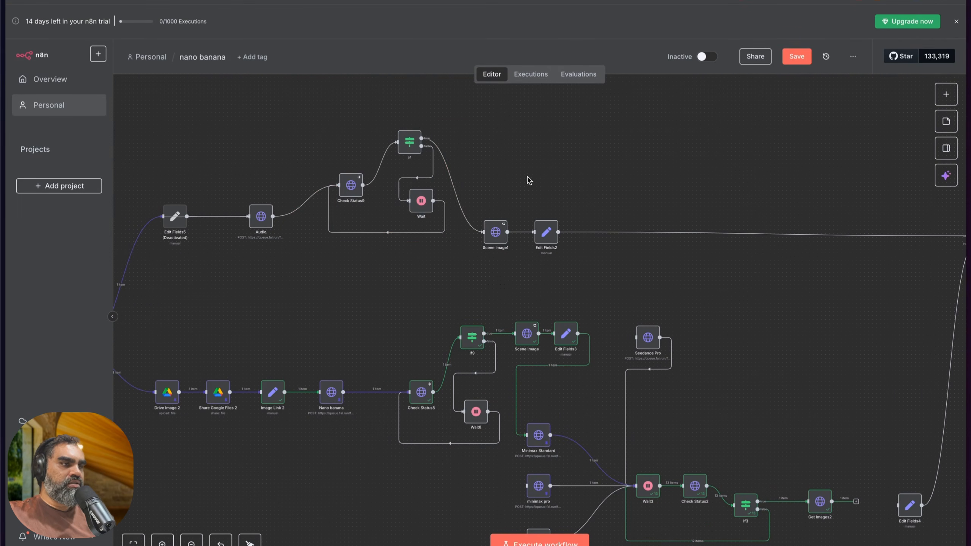
{"action": "double_click", "coordinate": [261, 216]}
{"action": "scroll", "coordinate": [489, 302], "scroll_direction": "down", "scroll_amount": 10}
{"action": "left_click", "coordinate": [489, 301]}
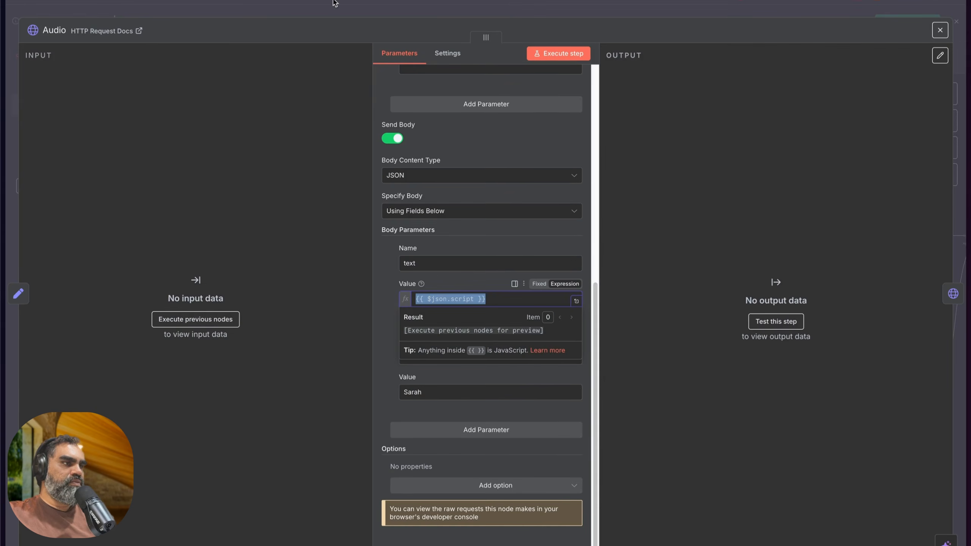
{"action": "left_click", "coordinate": [336, 15]}
Step: Execute the workflow from the On form submission trigger
{"action": "scroll", "coordinate": [680, 199], "scroll_direction": "right", "scroll_amount": 5}
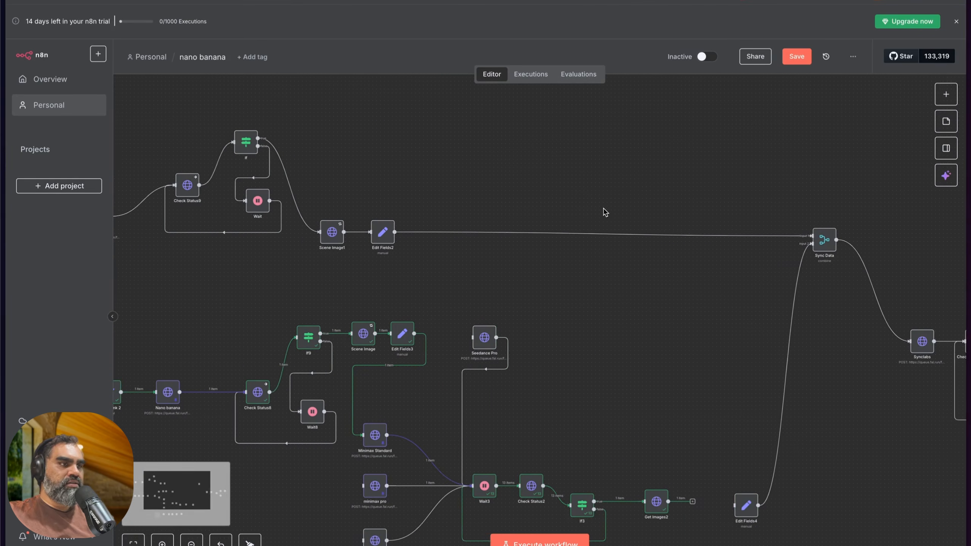
{"action": "scroll", "coordinate": [604, 210], "scroll_direction": "left", "scroll_amount": 7}
{"action": "scroll", "coordinate": [377, 323], "scroll_direction": "left", "scroll_amount": 3}
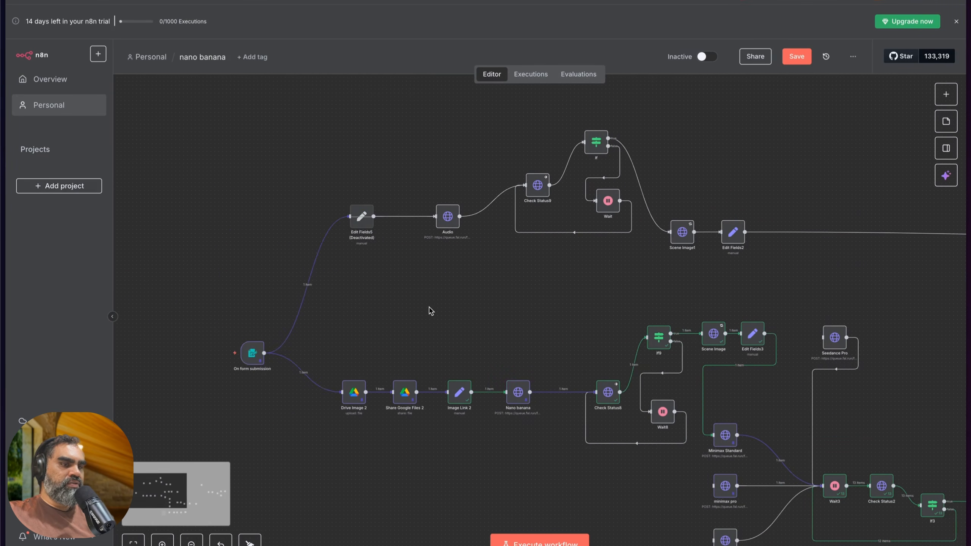
{"action": "scroll", "coordinate": [430, 310], "scroll_direction": "down", "scroll_amount": 3}
{"action": "left_click", "coordinate": [220, 248]}
{"action": "scroll", "coordinate": [453, 238], "scroll_direction": "up", "scroll_amount": 3}
{"action": "scroll", "coordinate": [453, 238], "scroll_direction": "right", "scroll_amount": 3}
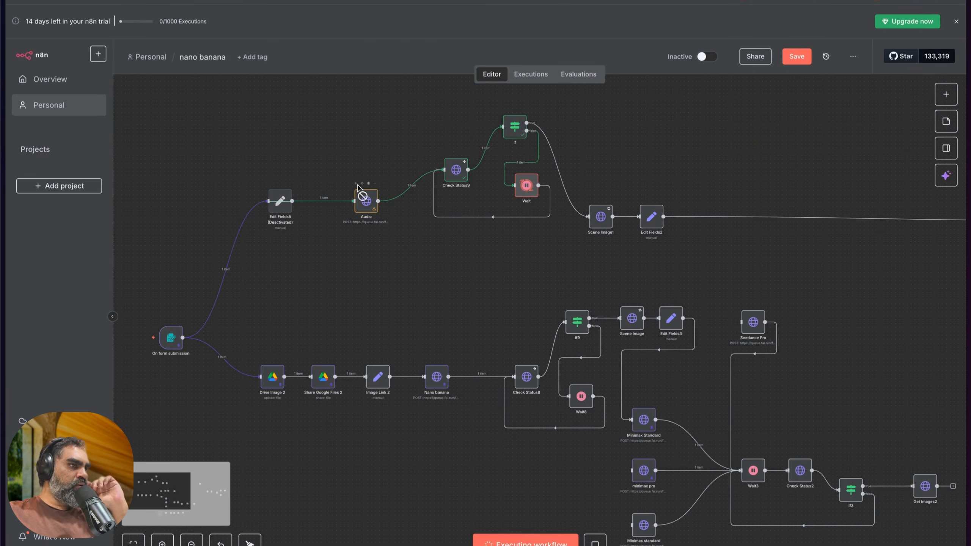
Step: Inspect the resolved result of the Audio node's text expression in the expanded expression editor
{"action": "double_click", "coordinate": [359, 200]}
{"action": "scroll", "coordinate": [501, 290], "scroll_direction": "down", "scroll_amount": 5}
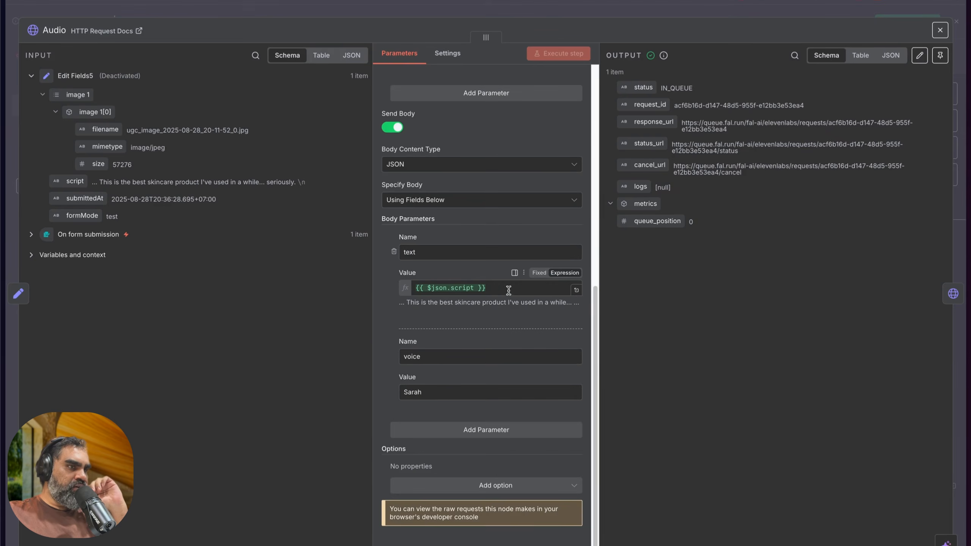
{"action": "left_click", "coordinate": [576, 290]}
{"action": "left_click_drag", "start_coordinate": [645, 90], "coordinate": [857, 100]}
{"action": "left_click", "coordinate": [807, 170]}
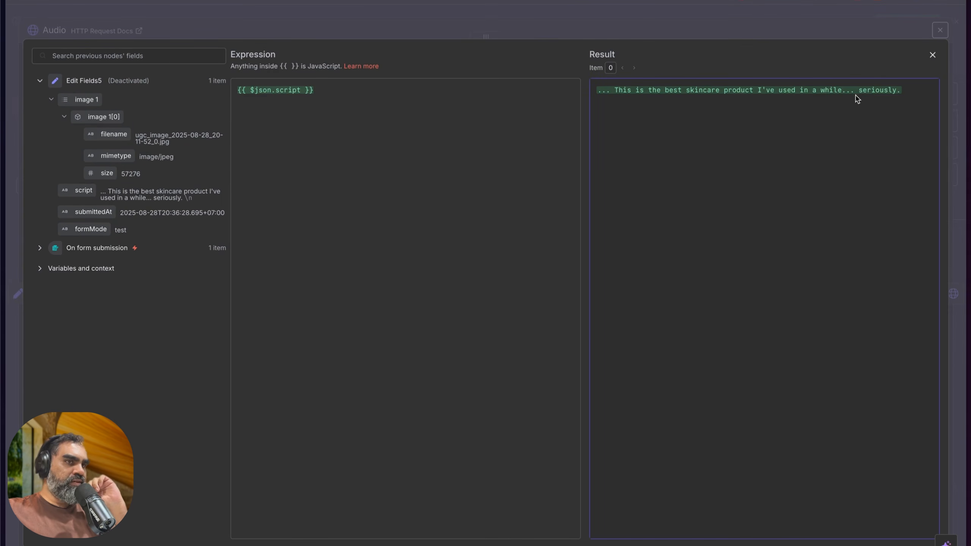
{"action": "left_click", "coordinate": [656, 24]}
{"action": "left_click", "coordinate": [343, 14]}
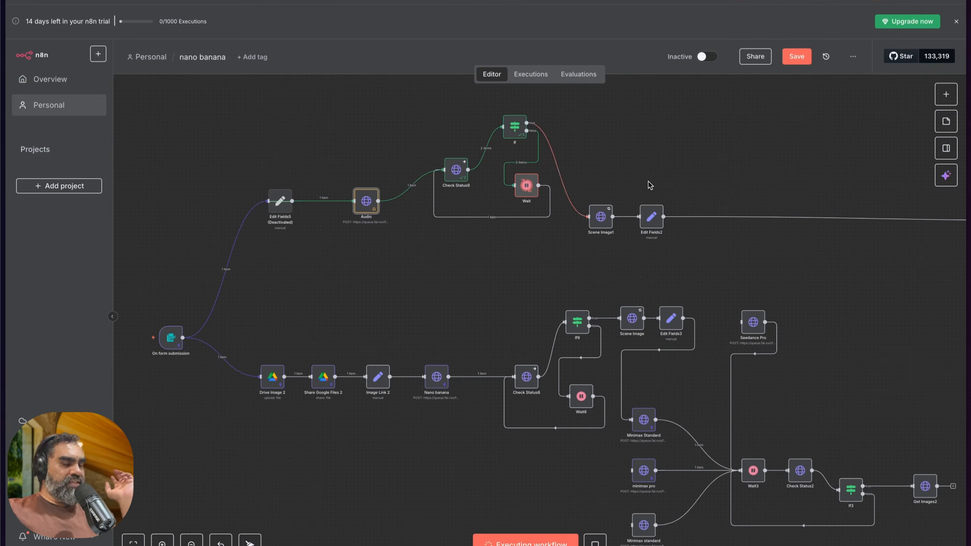
Step: Check the voice value in the Audio node's body parameters while the workflow runs
{"action": "scroll", "coordinate": [648, 187], "scroll_direction": "right", "scroll_amount": 2}
{"action": "scroll", "coordinate": [647, 186], "scroll_direction": "right", "scroll_amount": 5}
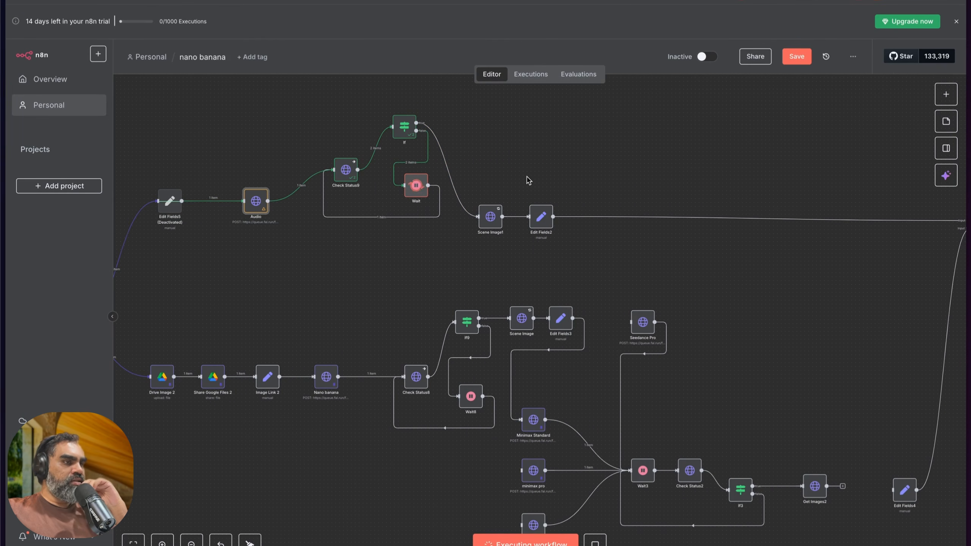
{"action": "scroll", "coordinate": [527, 180], "scroll_direction": "up", "scroll_amount": 1}
{"action": "double_click", "coordinate": [255, 218]}
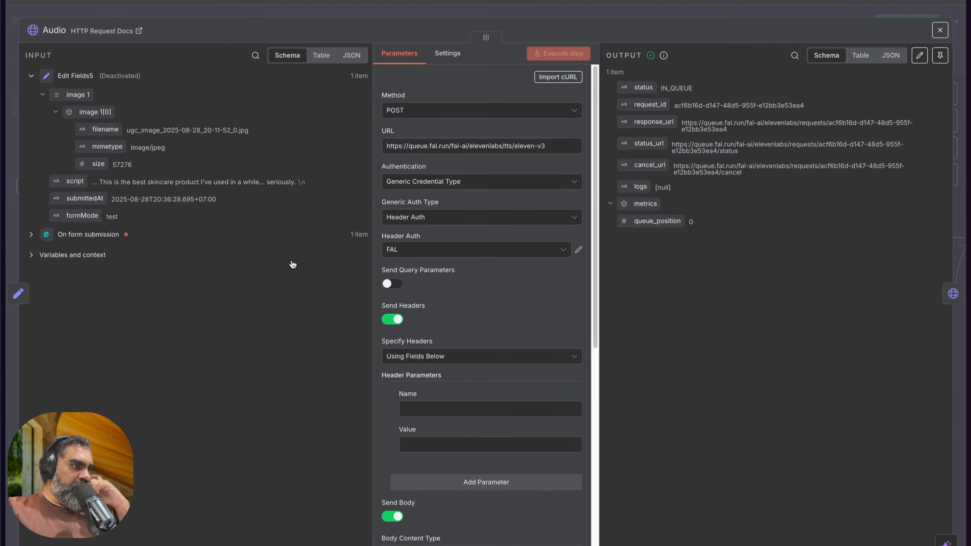
{"action": "scroll", "coordinate": [457, 416], "scroll_direction": "down", "scroll_amount": 10}
{"action": "left_click_drag", "start_coordinate": [440, 394], "coordinate": [368, 391]}
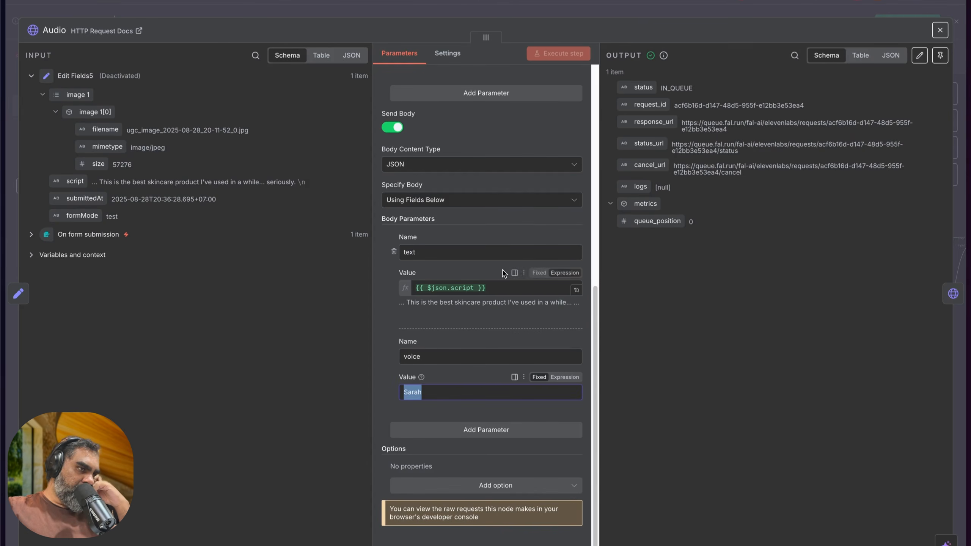
{"action": "left_click", "coordinate": [321, 10]}
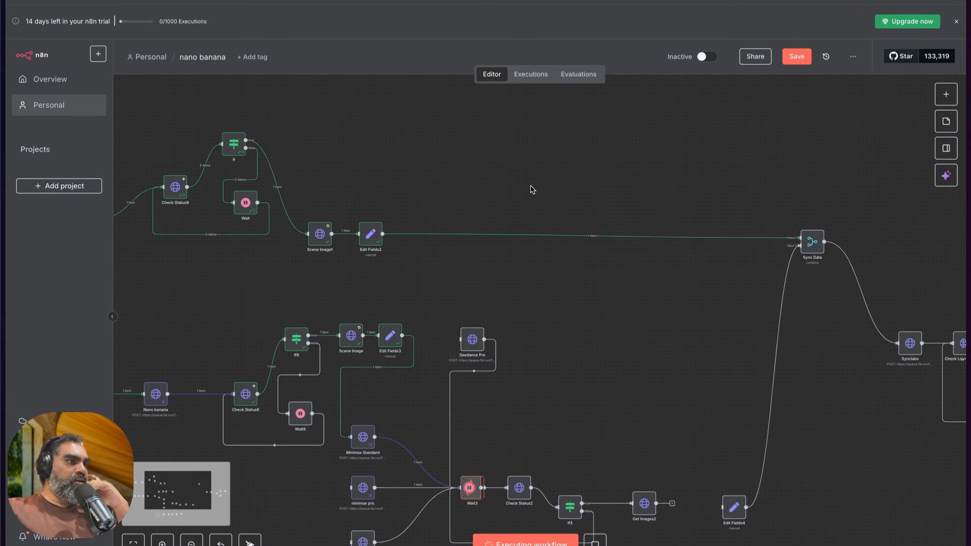
Step: Copy the audio URL from Edit Fields2's output, play the MP3 in a new browser tab, and return to the workflow
{"action": "scroll", "coordinate": [531, 189], "scroll_direction": "left", "scroll_amount": 3}
{"action": "double_click", "coordinate": [474, 239]}
{"action": "triple_click", "coordinate": [706, 89]}
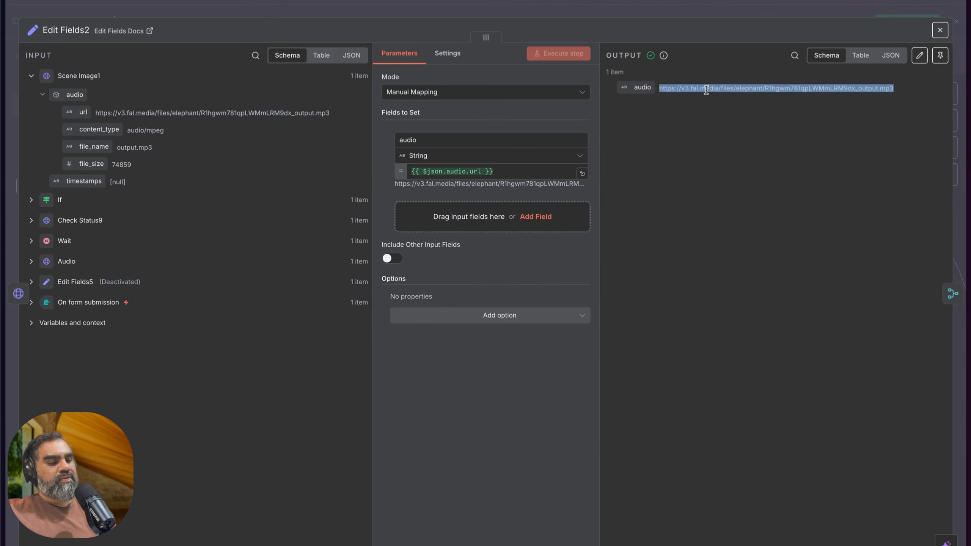
{"action": "key", "text": "super+c"}
{"action": "key", "text": "super+t"}
{"action": "key", "text": "super+v"}
{"action": "key", "text": "Return"}
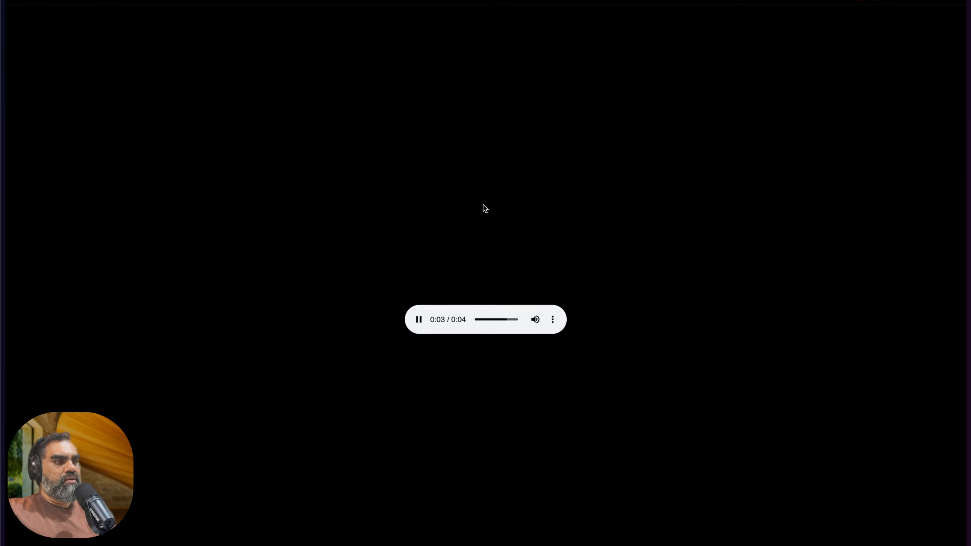
{"action": "key", "text": "super+w"}
{"action": "left_click", "coordinate": [383, 16]}
Step: Review the executed audio and video branches from the form trigger through to Sync Data
{"action": "scroll", "coordinate": [442, 245], "scroll_direction": "left", "scroll_amount": 2}
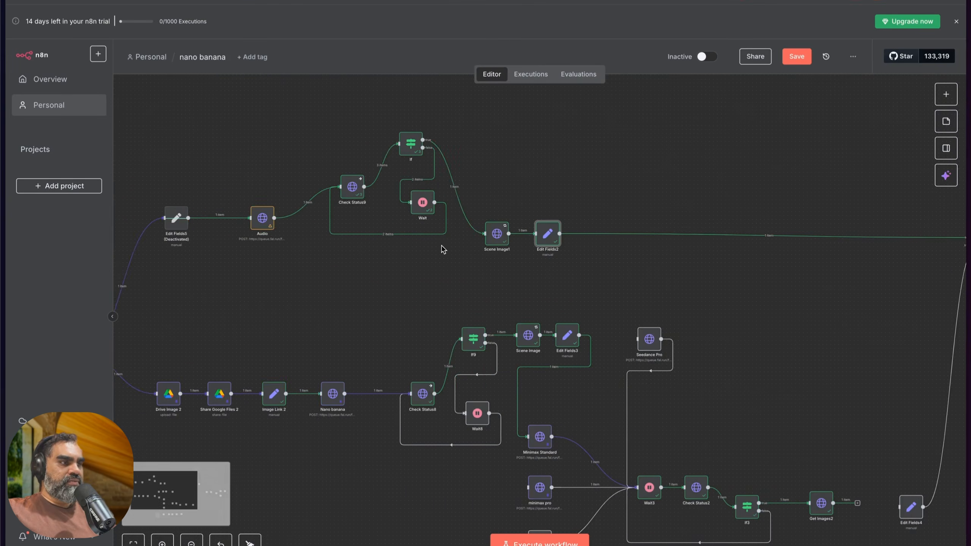
{"action": "scroll", "coordinate": [442, 248], "scroll_direction": "left", "scroll_amount": 2}
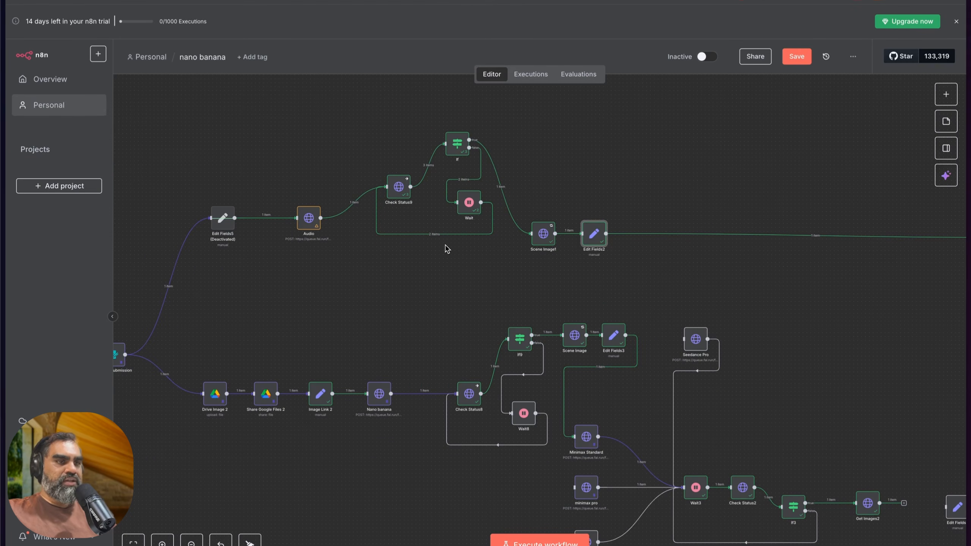
{"action": "scroll", "coordinate": [445, 249], "scroll_direction": "down", "scroll_amount": 3}
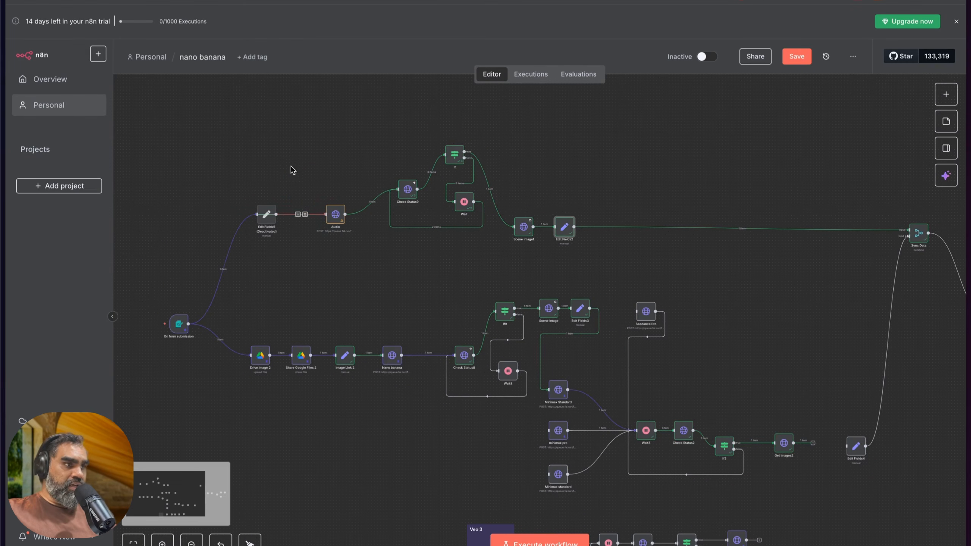
{"action": "scroll", "coordinate": [359, 286], "scroll_direction": "up", "scroll_amount": 3}
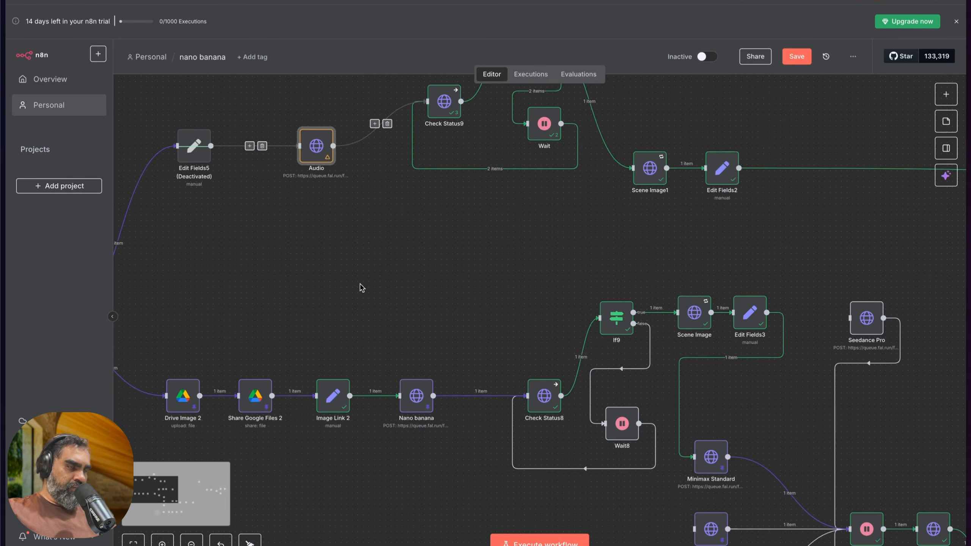
{"action": "scroll", "coordinate": [361, 286], "scroll_direction": "down", "scroll_amount": 2}
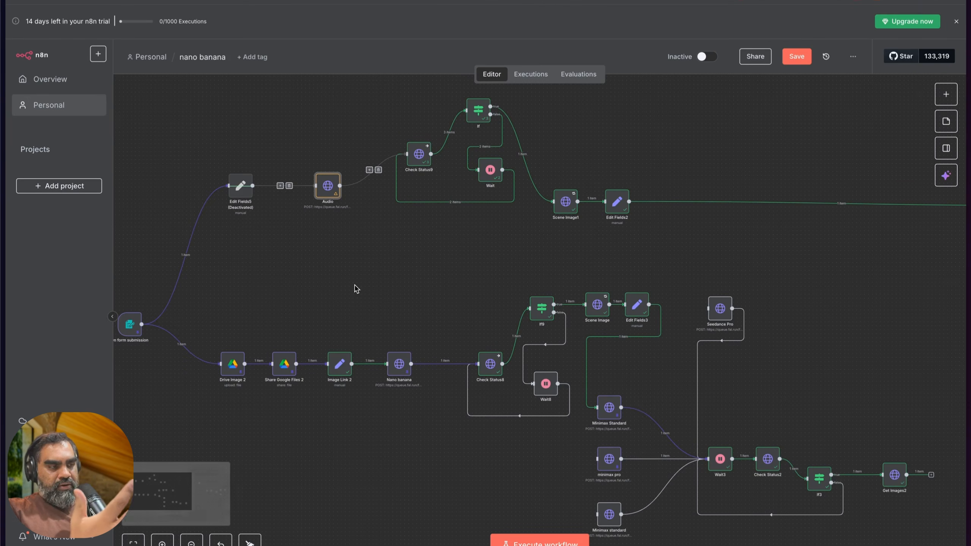
{"action": "scroll", "coordinate": [355, 288], "scroll_direction": "right", "scroll_amount": 3}
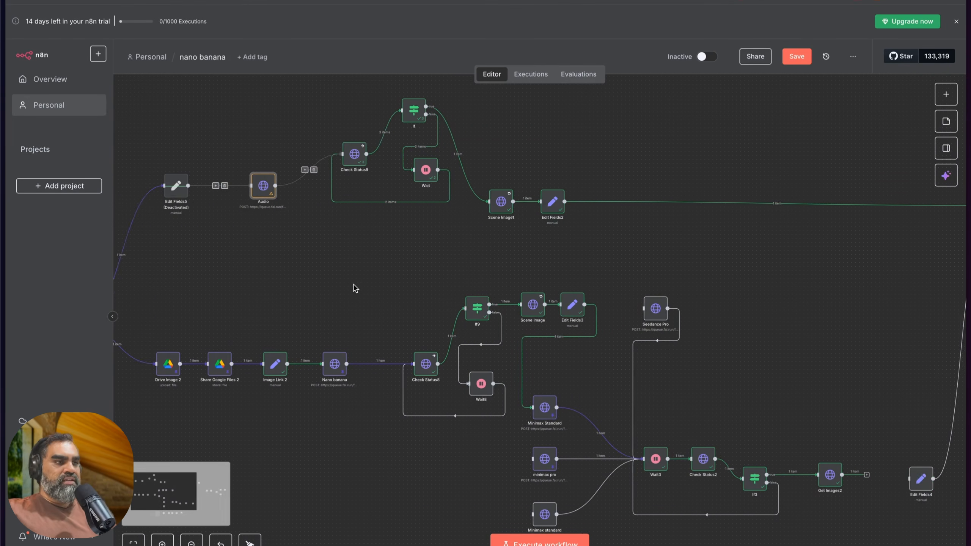
{"action": "scroll", "coordinate": [356, 288], "scroll_direction": "right", "scroll_amount": 8}
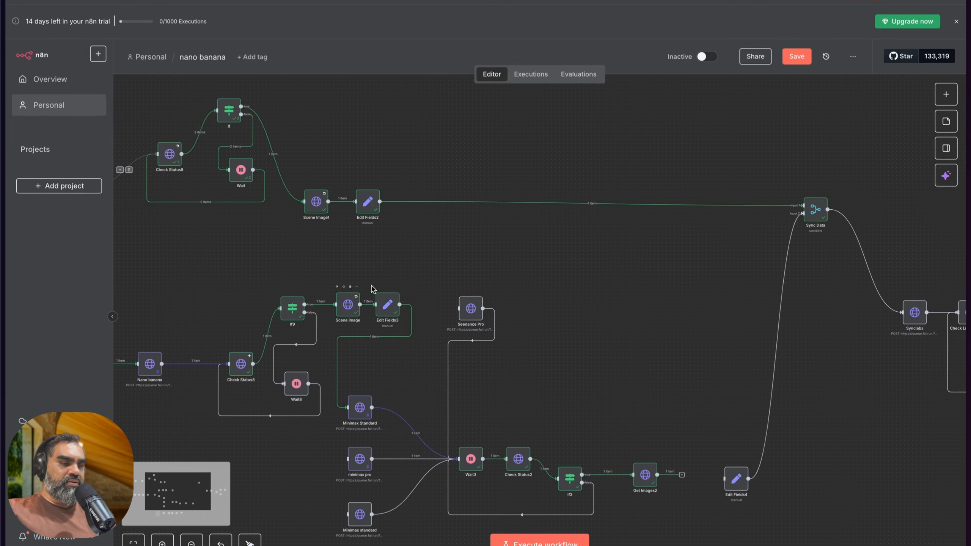
Step: Examine how the audio branch and the Edit Fields4 node feed into Sync Data and on to Synclabs
{"action": "scroll", "coordinate": [472, 260], "scroll_direction": "left", "scroll_amount": 3}
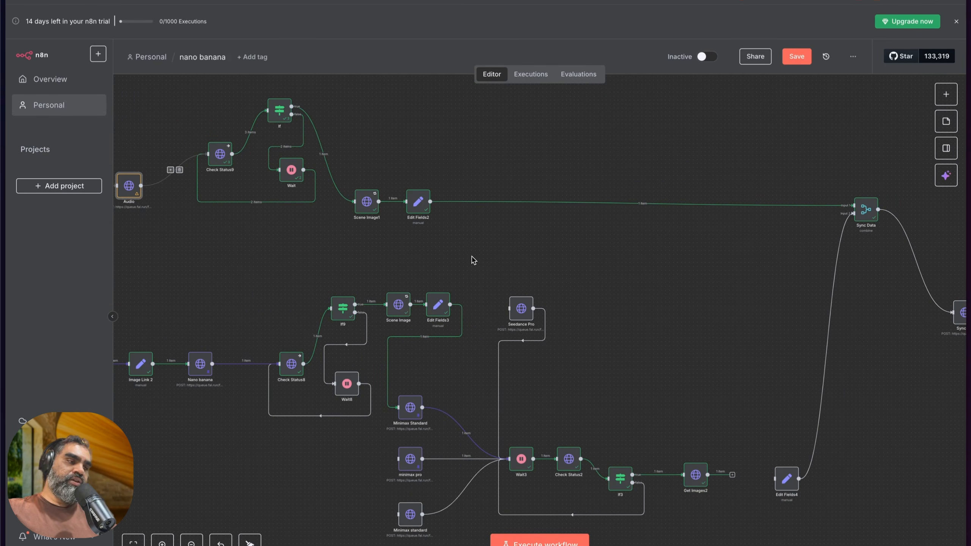
{"action": "scroll", "coordinate": [473, 261], "scroll_direction": "right", "scroll_amount": 1}
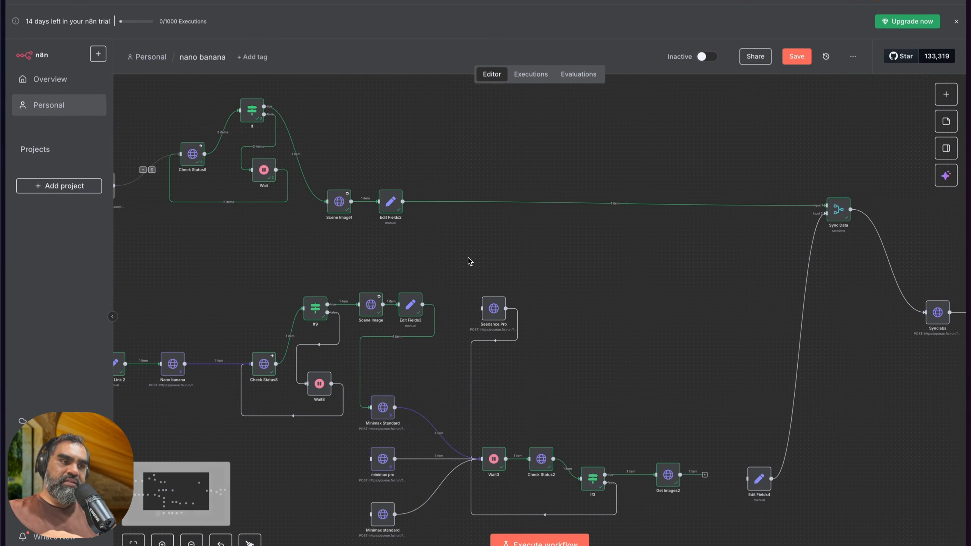
{"action": "scroll", "coordinate": [470, 263], "scroll_direction": "right", "scroll_amount": 6}
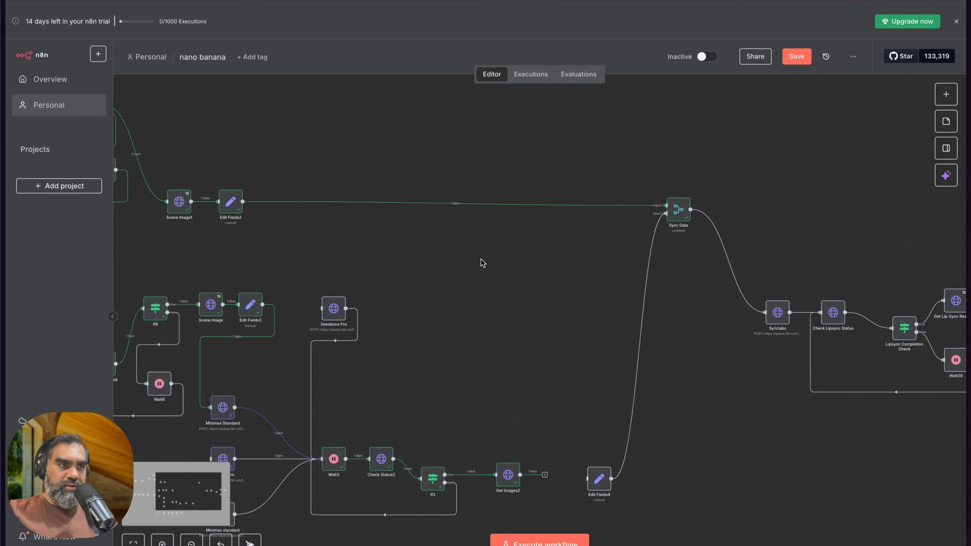
{"action": "scroll", "coordinate": [474, 259], "scroll_direction": "left", "scroll_amount": 2}
{"action": "scroll", "coordinate": [463, 256], "scroll_direction": "right", "scroll_amount": 1}
{"action": "left_click_drag", "start_coordinate": [735, 212], "coordinate": [723, 213]}
{"action": "scroll", "coordinate": [610, 260], "scroll_direction": "left", "scroll_amount": 2}
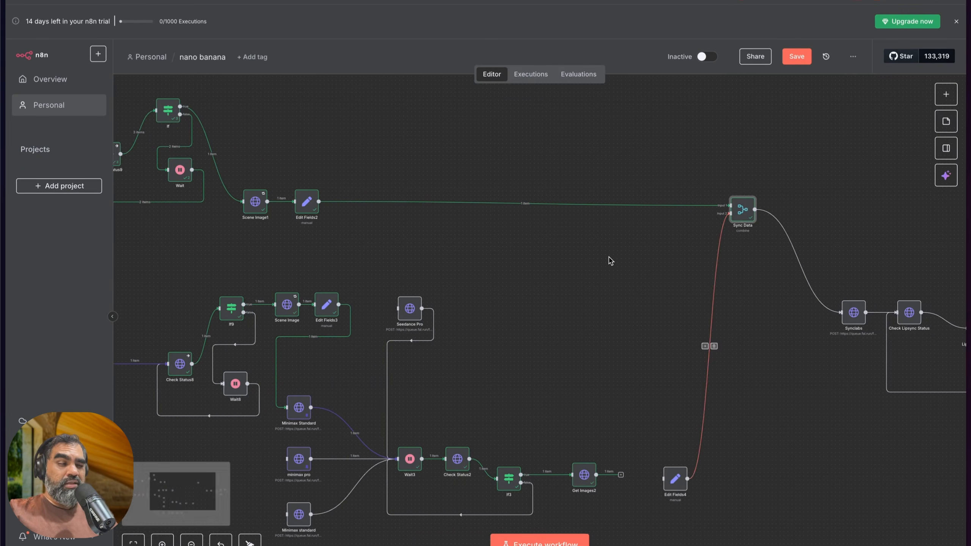
{"action": "scroll", "coordinate": [610, 261], "scroll_direction": "right", "scroll_amount": 2}
{"action": "left_click_drag", "start_coordinate": [622, 141], "coordinate": [747, 257]}
{"action": "left_click", "coordinate": [745, 258]}
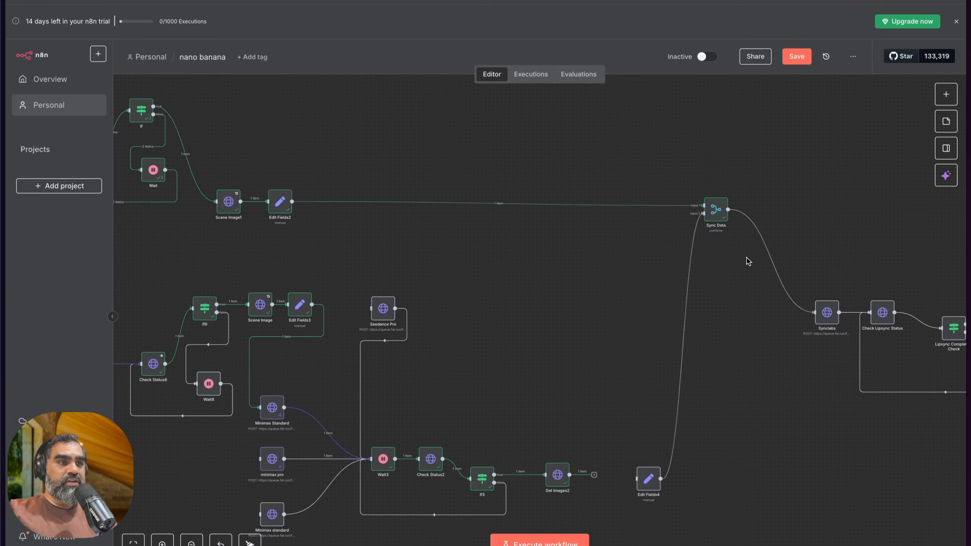
{"action": "scroll", "coordinate": [739, 257], "scroll_direction": "right", "scroll_amount": 1}
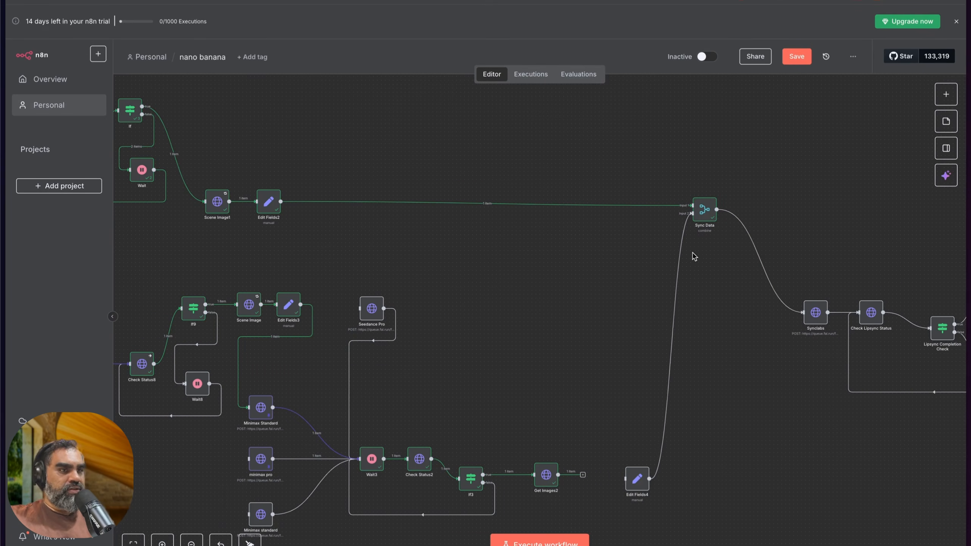
{"action": "scroll", "coordinate": [692, 253], "scroll_direction": "right", "scroll_amount": 1}
{"action": "left_click_drag", "start_coordinate": [603, 180], "coordinate": [697, 251]}
Step: Nudge the Sync Data node slightly upward and connect Get Images2's output to the Edit Fields4 node
{"action": "left_click_drag", "start_coordinate": [679, 212], "coordinate": [675, 209]}
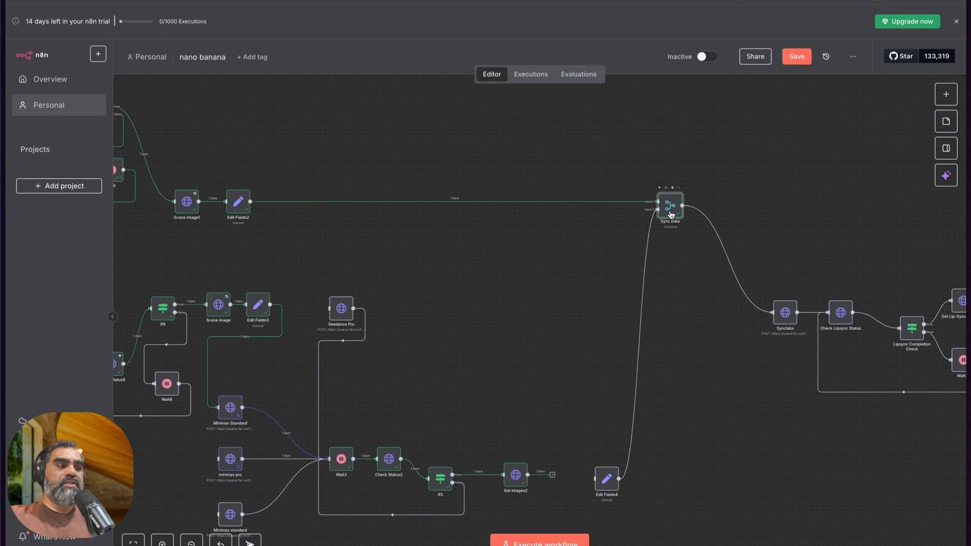
{"action": "scroll", "coordinate": [702, 265], "scroll_direction": "right", "scroll_amount": 5}
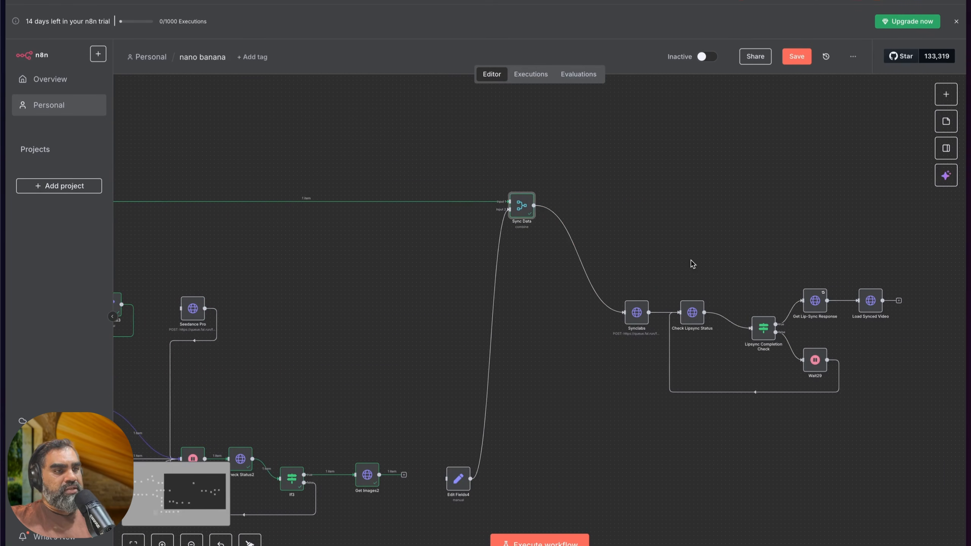
{"action": "scroll", "coordinate": [538, 306], "scroll_direction": "left", "scroll_amount": 2}
{"action": "scroll", "coordinate": [529, 299], "scroll_direction": "down", "scroll_amount": 4}
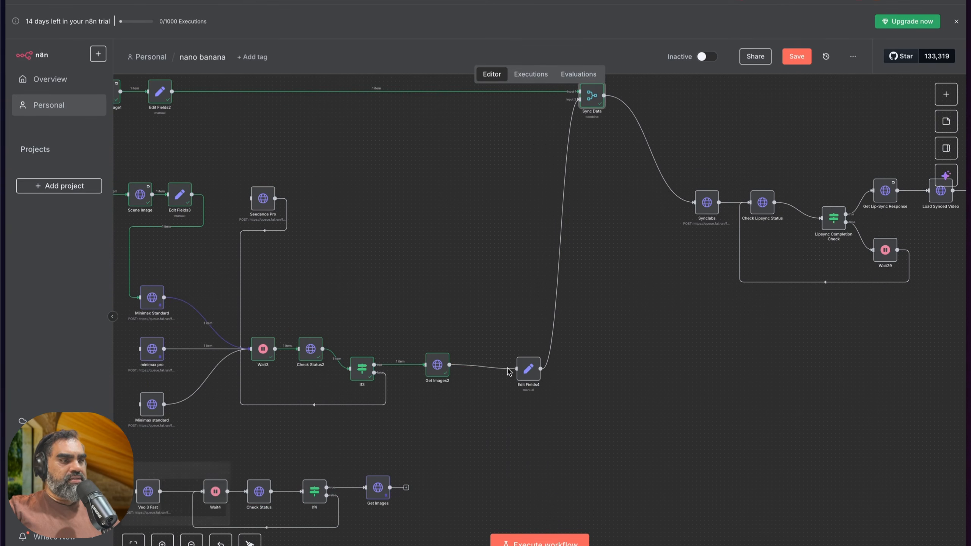
Step: Execute the complete workflow with the audio and video branches both connected to Sync Data
{"action": "scroll", "coordinate": [508, 371], "scroll_direction": "left", "scroll_amount": 7}
{"action": "scroll", "coordinate": [347, 261], "scroll_direction": "up", "scroll_amount": 6}
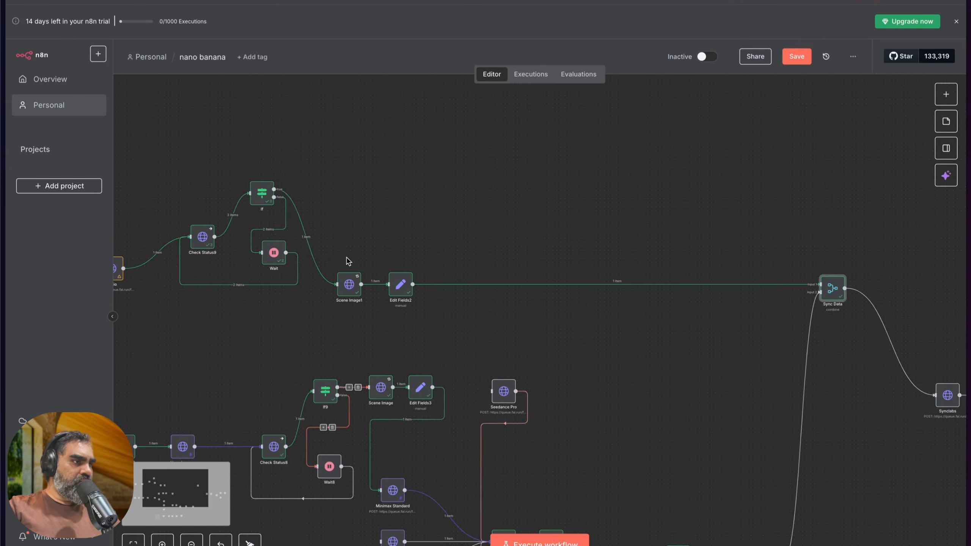
{"action": "scroll", "coordinate": [348, 262], "scroll_direction": "left", "scroll_amount": 3}
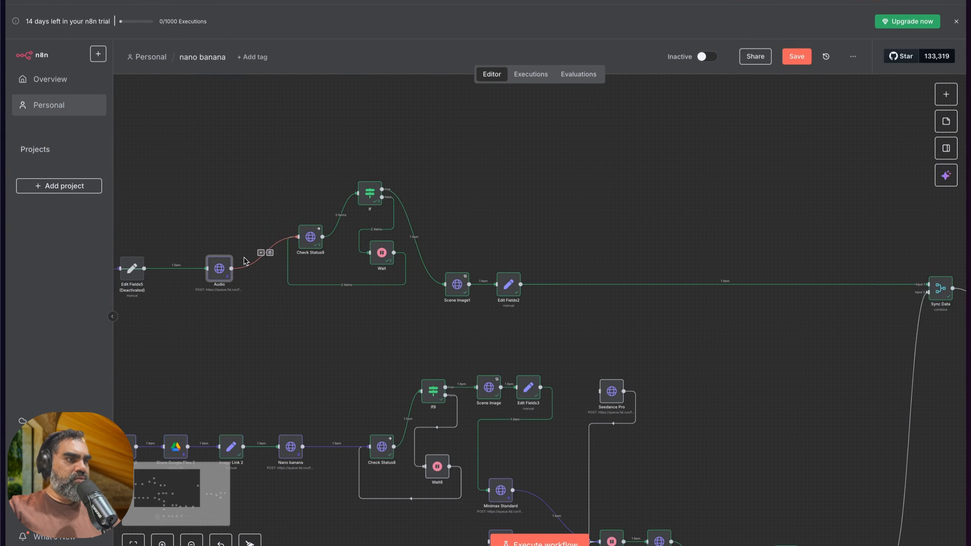
{"action": "scroll", "coordinate": [365, 278], "scroll_direction": "down", "scroll_amount": 5}
{"action": "scroll", "coordinate": [366, 278], "scroll_direction": "left", "scroll_amount": 2}
{"action": "left_click", "coordinate": [540, 541]}
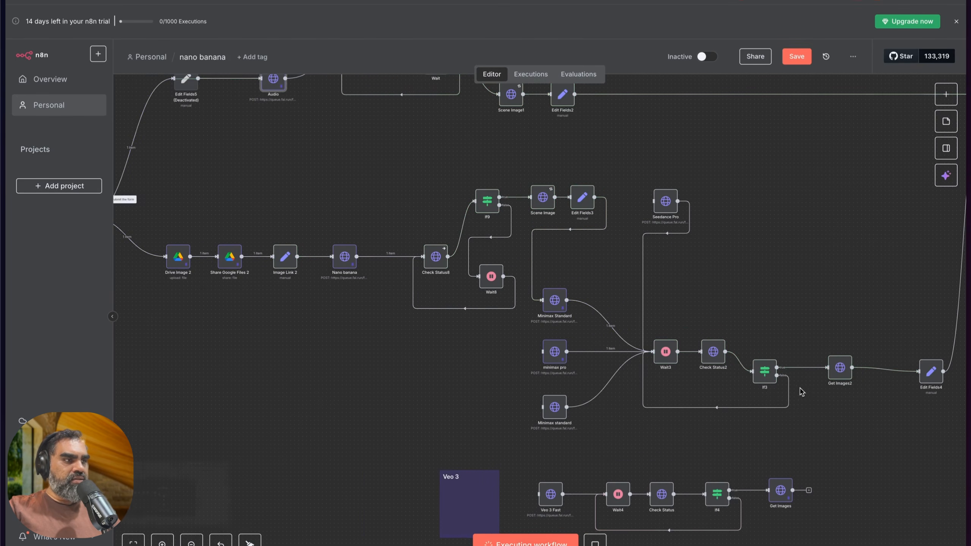
Step: Follow the running execution from the Minimax nodes and Wait3 through Sync Data to the lip-sync nodes
{"action": "scroll", "coordinate": [796, 392], "scroll_direction": "right", "scroll_amount": 9}
{"action": "scroll", "coordinate": [340, 348], "scroll_direction": "up", "scroll_amount": 4}
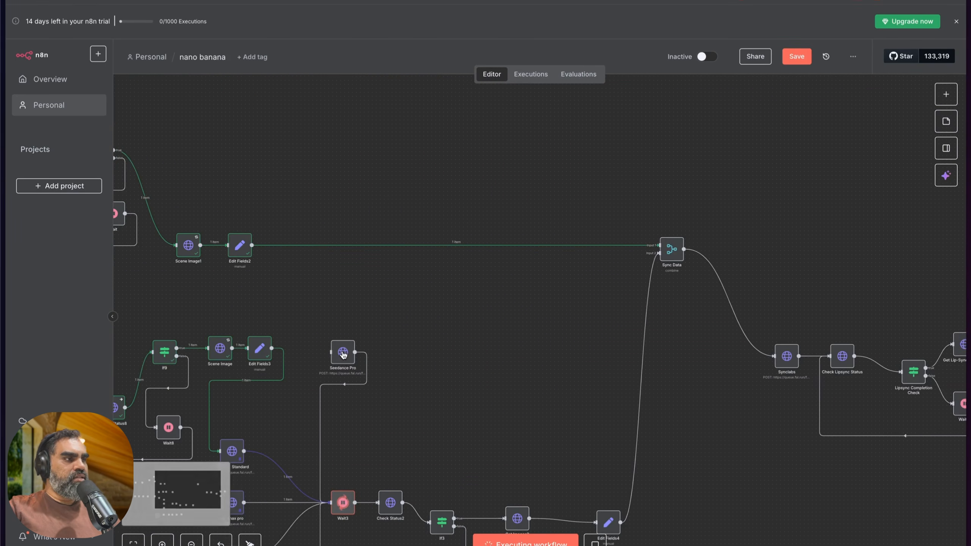
{"action": "scroll", "coordinate": [401, 326], "scroll_direction": "left", "scroll_amount": 2}
{"action": "scroll", "coordinate": [372, 312], "scroll_direction": "down", "scroll_amount": 4}
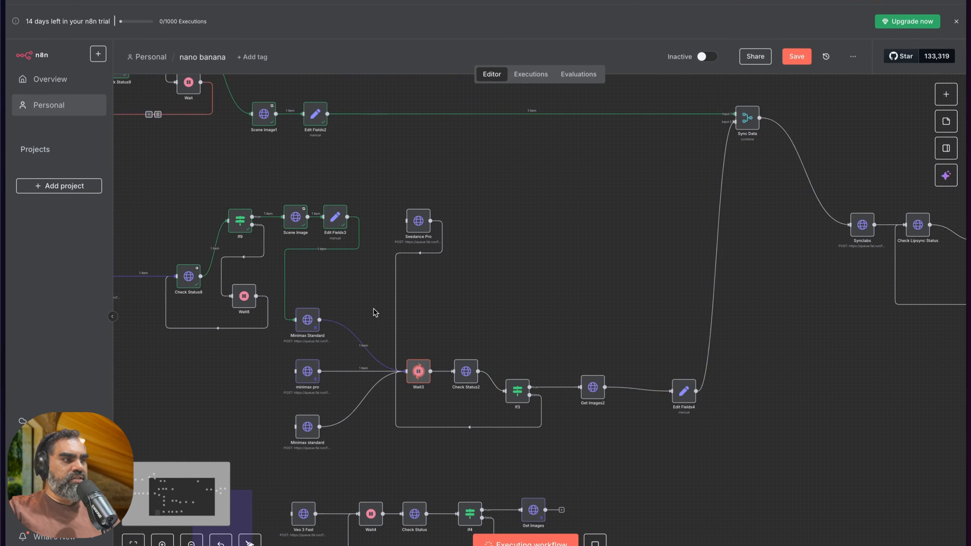
{"action": "scroll", "coordinate": [629, 340], "scroll_direction": "right", "scroll_amount": 8}
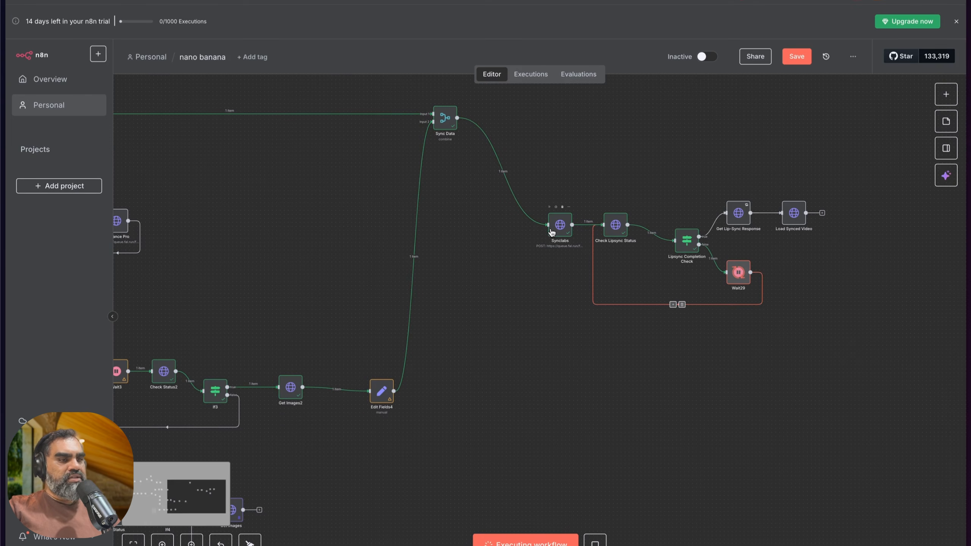
{"action": "left_click_drag", "start_coordinate": [541, 127], "coordinate": [784, 325]}
Step: Inspect Sync Data's merge settings, incoming branches, and combined audio and video output URLs
{"action": "left_click", "coordinate": [448, 123]}
{"action": "double_click", "coordinate": [448, 123]}
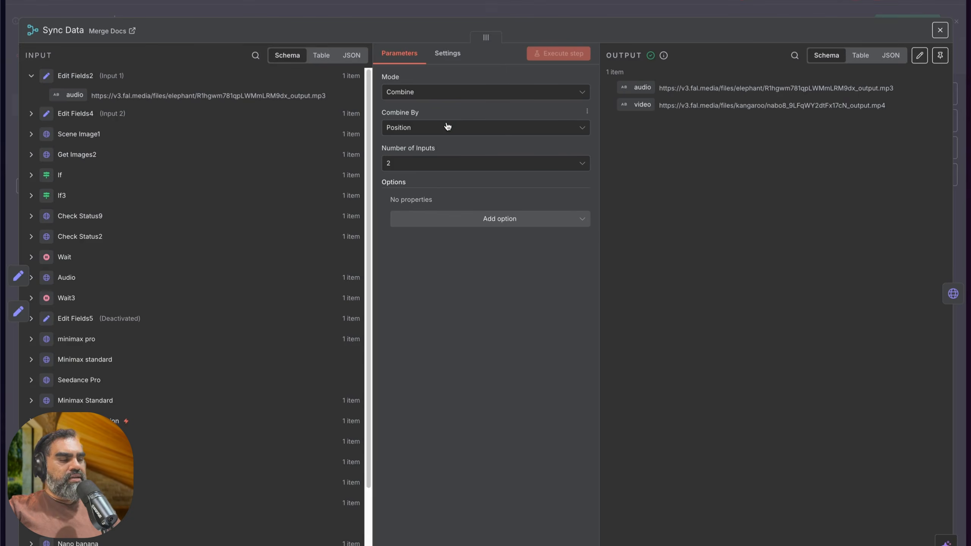
{"action": "key", "text": "Escape"}
{"action": "scroll", "coordinate": [477, 312], "scroll_direction": "up", "scroll_amount": 1}
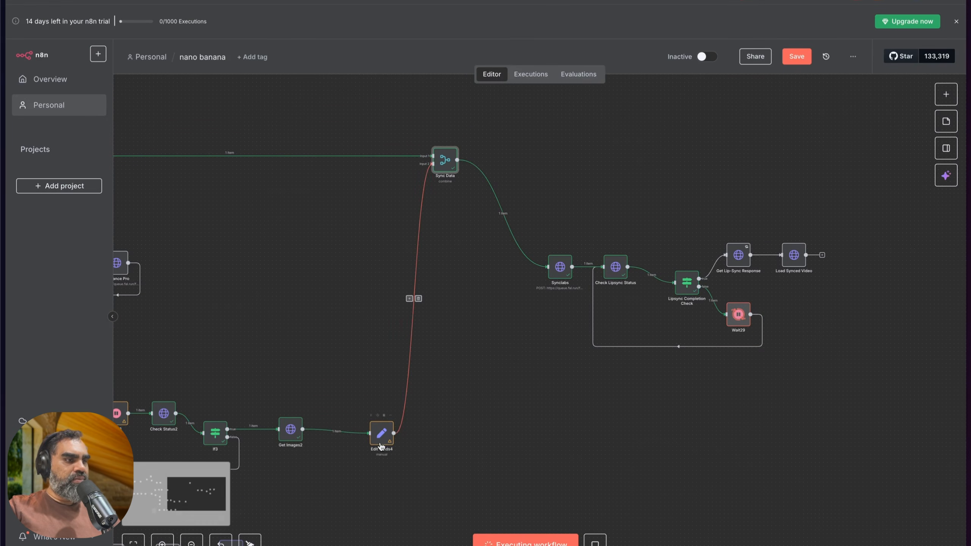
{"action": "scroll", "coordinate": [266, 411], "scroll_direction": "left", "scroll_amount": 4}
{"action": "left_click_drag", "start_coordinate": [140, 101], "coordinate": [437, 191]}
{"action": "left_click_drag", "start_coordinate": [175, 208], "coordinate": [474, 479]}
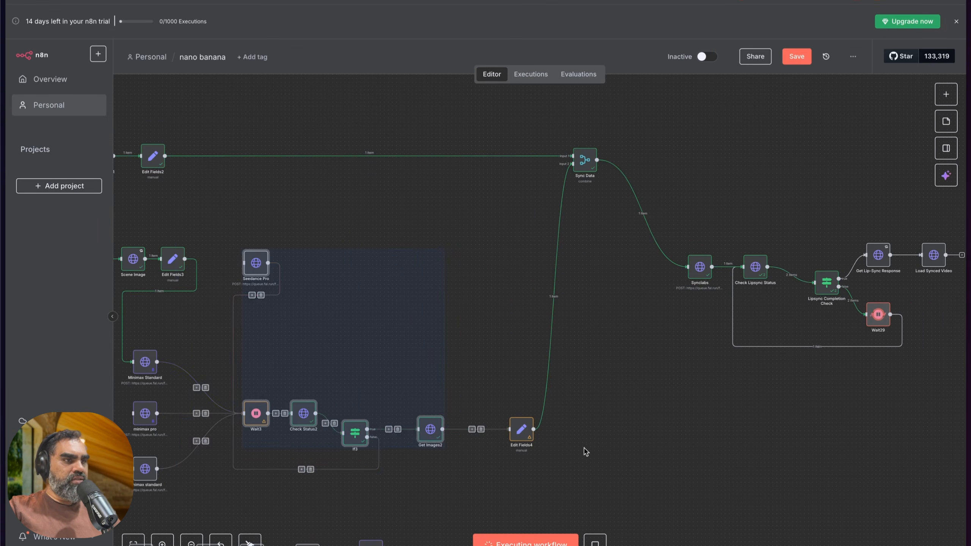
{"action": "left_click", "coordinate": [608, 432]}
{"action": "double_click", "coordinate": [580, 165]}
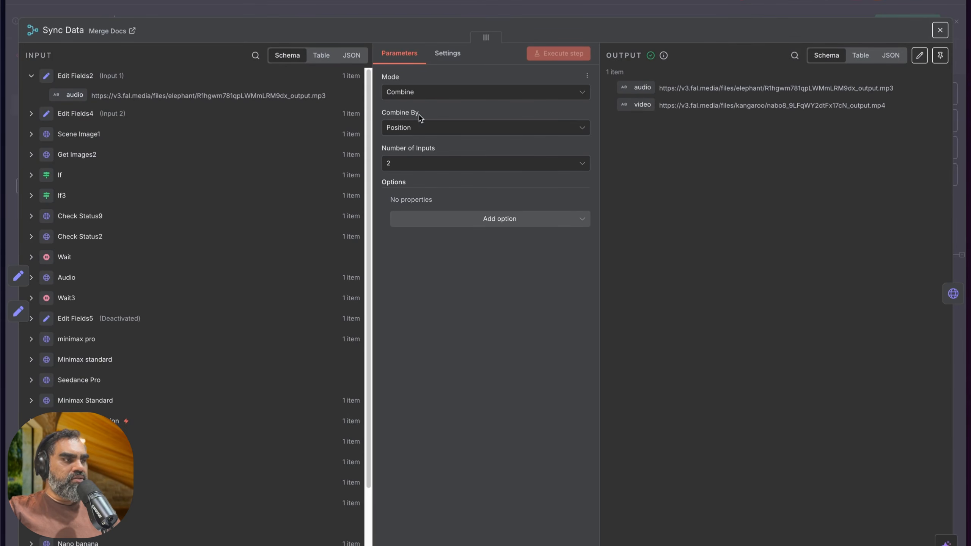
{"action": "left_click_drag", "start_coordinate": [662, 84], "coordinate": [851, 104]}
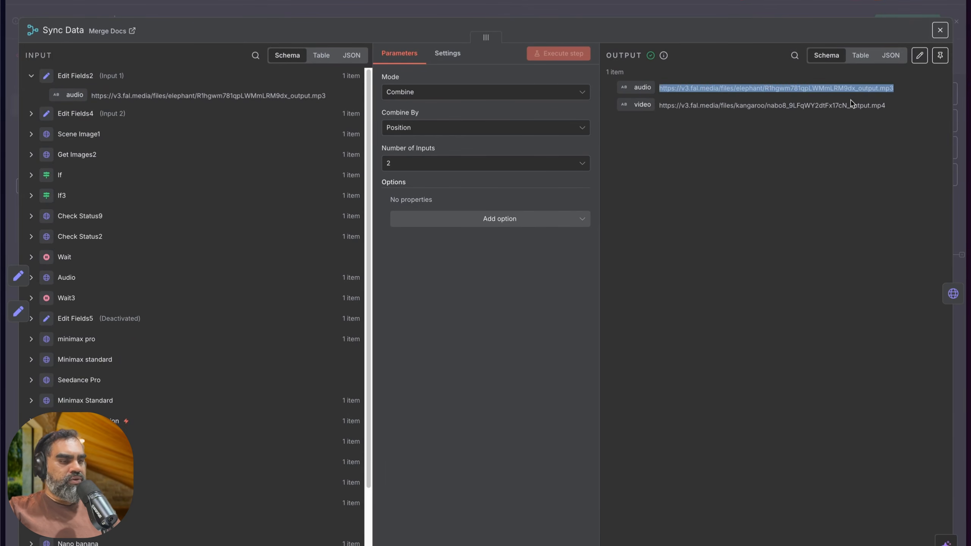
{"action": "triple_click", "coordinate": [672, 106]}
{"action": "key", "text": "Escape"}
Step: Check the video_url and audio_url body parameters and the sync-lipsync/v2 request URL in the Synclabs node
{"action": "scroll", "coordinate": [650, 180], "scroll_direction": "right", "scroll_amount": 3}
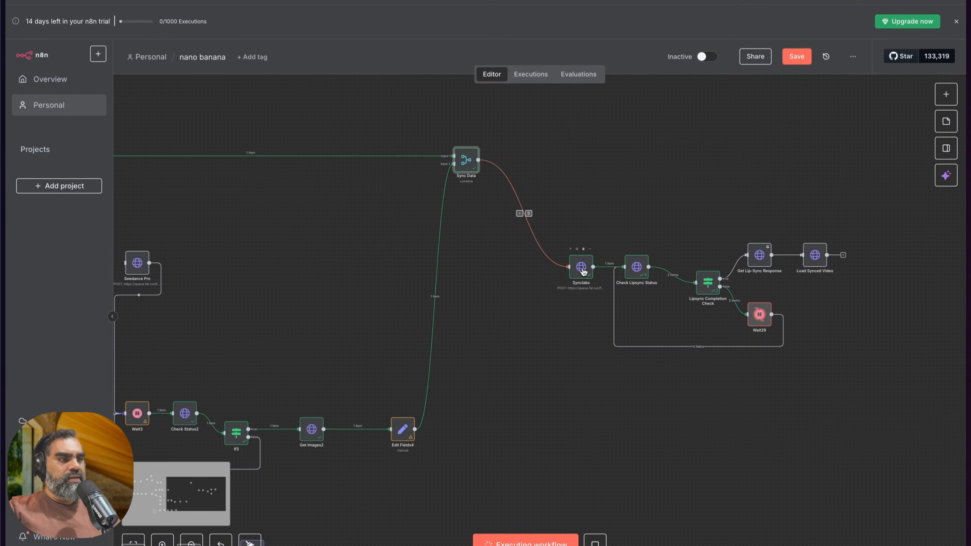
{"action": "double_click", "coordinate": [582, 269]}
{"action": "left_click_drag", "start_coordinate": [92, 97], "coordinate": [180, 129]}
{"action": "scroll", "coordinate": [301, 224], "scroll_direction": "down", "scroll_amount": 3}
{"action": "left_click", "coordinate": [393, 408]}
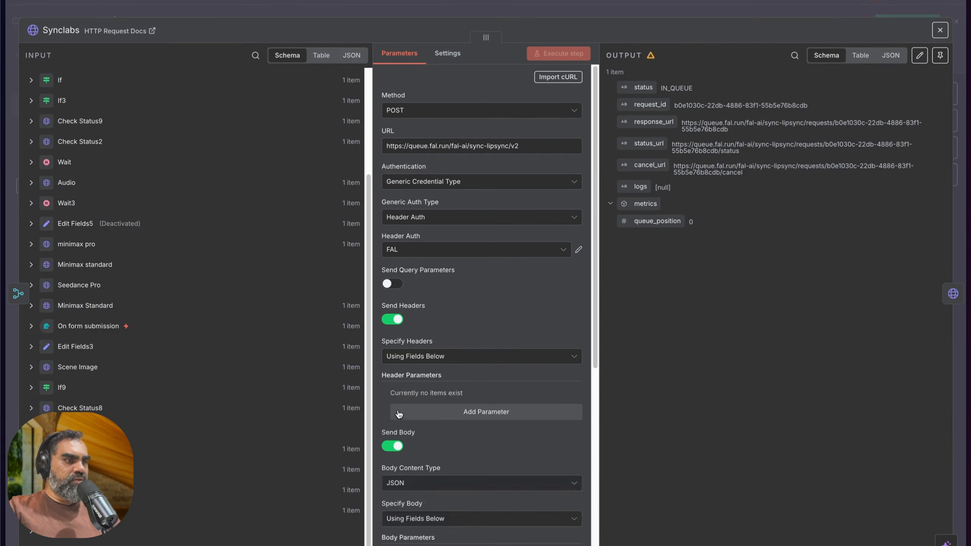
{"action": "scroll", "coordinate": [458, 306], "scroll_direction": "down", "scroll_amount": 5}
{"action": "left_click_drag", "start_coordinate": [454, 289], "coordinate": [367, 285]}
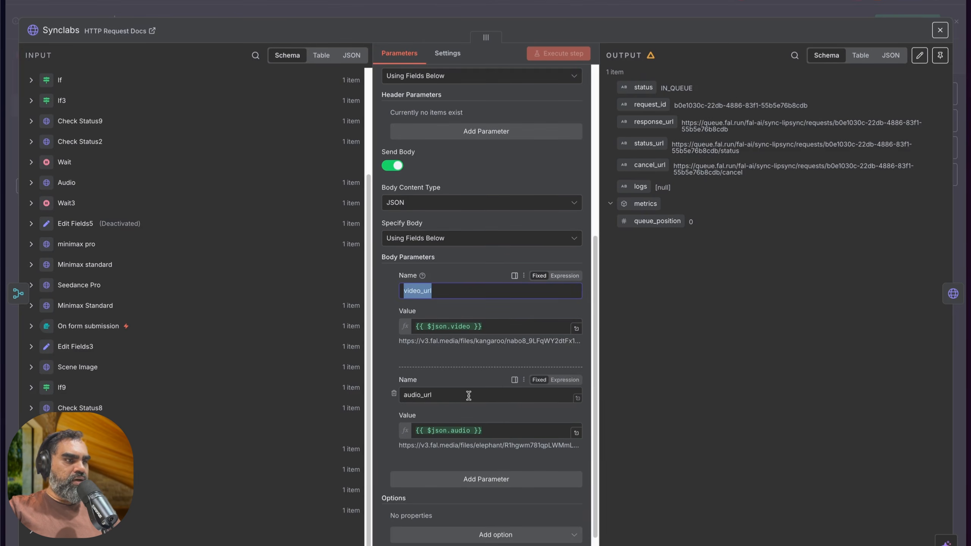
{"action": "left_click_drag", "start_coordinate": [465, 396], "coordinate": [383, 396]}
{"action": "scroll", "coordinate": [442, 346], "scroll_direction": "up", "scroll_amount": 5}
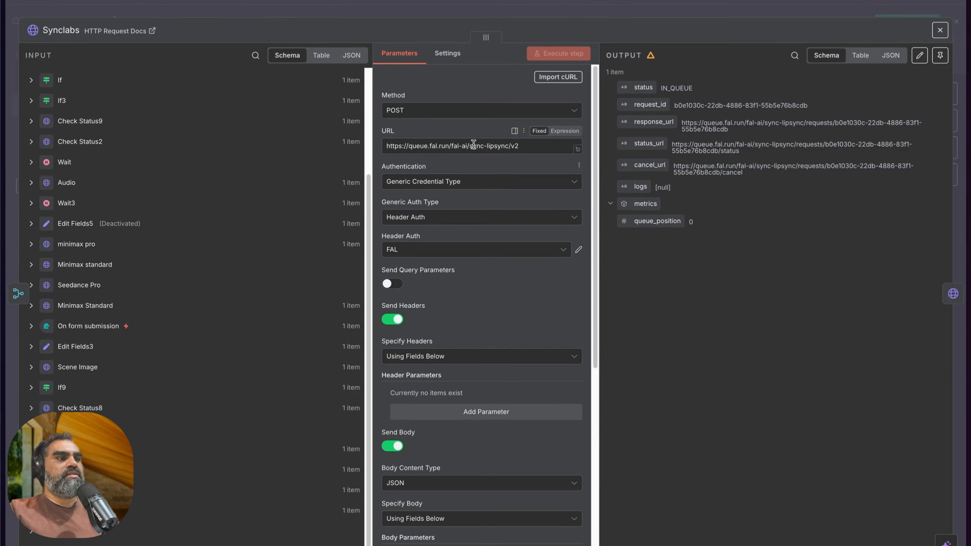
{"action": "left_click_drag", "start_coordinate": [470, 145], "coordinate": [520, 147]}
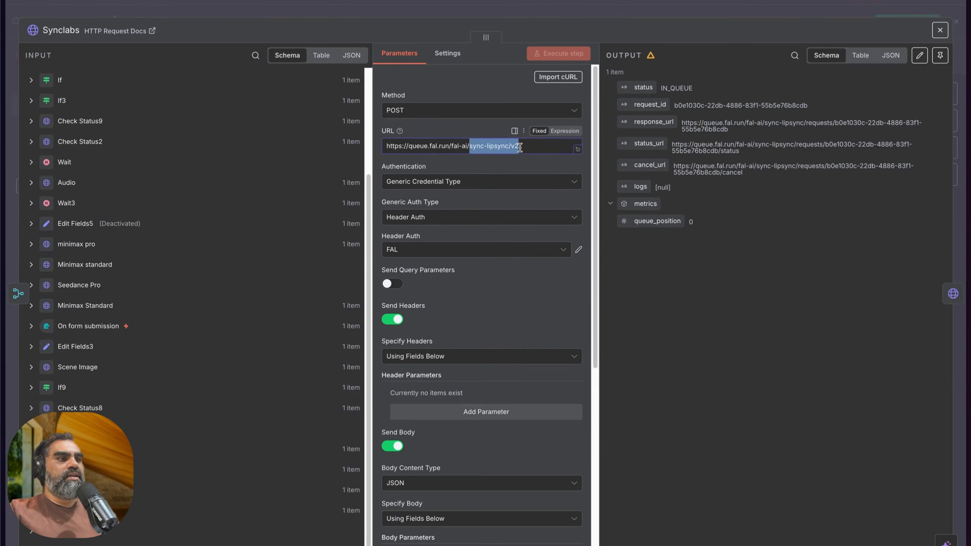
{"action": "left_click", "coordinate": [316, 12]}
Step: Review the lip-sync polling loop through Check Lipsync Status, Lipsync Completion Check and Wait29, including the success path
{"action": "scroll", "coordinate": [451, 211], "scroll_direction": "right", "scroll_amount": 3}
{"action": "left_click_drag", "start_coordinate": [439, 178], "coordinate": [757, 395]}
{"action": "left_click", "coordinate": [806, 336]}
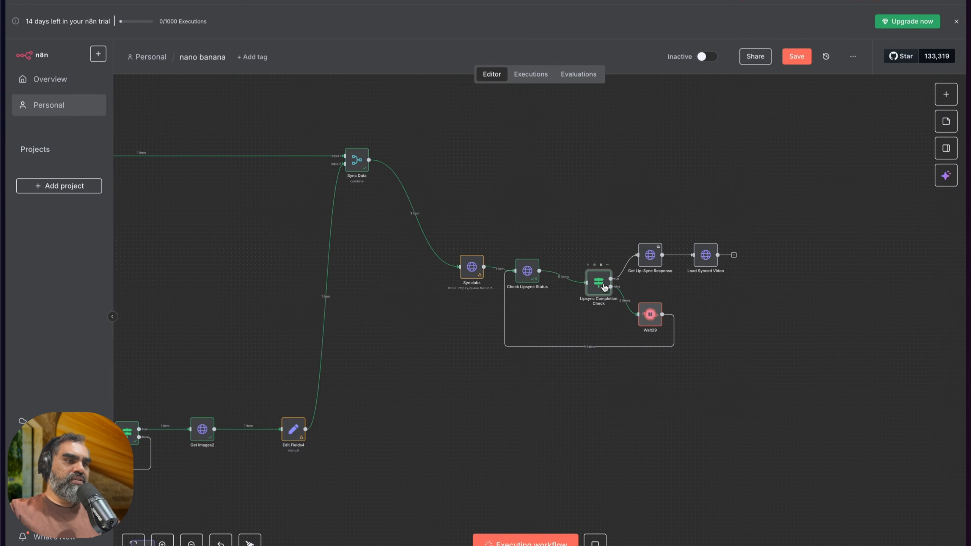
{"action": "scroll", "coordinate": [602, 276], "scroll_direction": "right", "scroll_amount": 3}
{"action": "left_click_drag", "start_coordinate": [577, 216], "coordinate": [728, 282]}
{"action": "left_click_drag", "start_coordinate": [590, 291], "coordinate": [647, 345]}
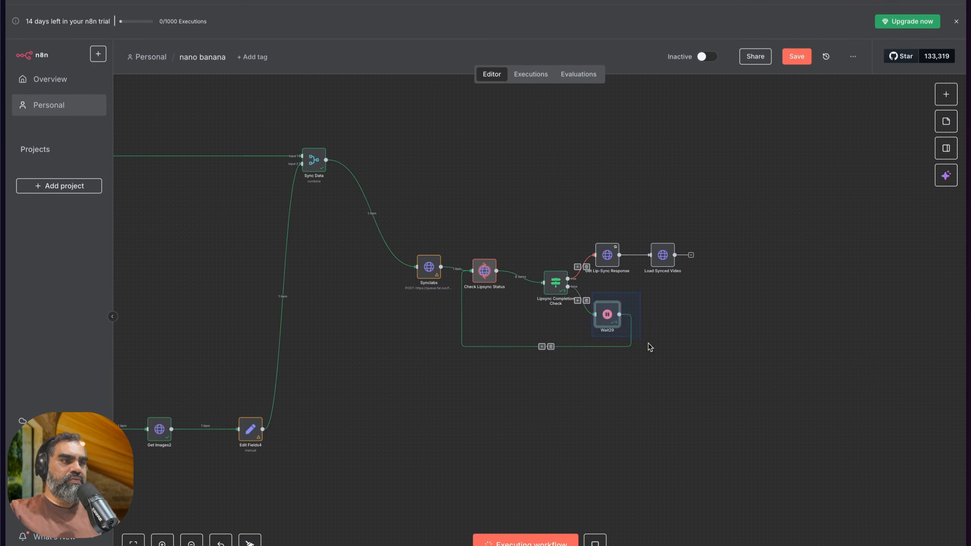
{"action": "left_click_drag", "start_coordinate": [460, 246], "coordinate": [572, 323]}
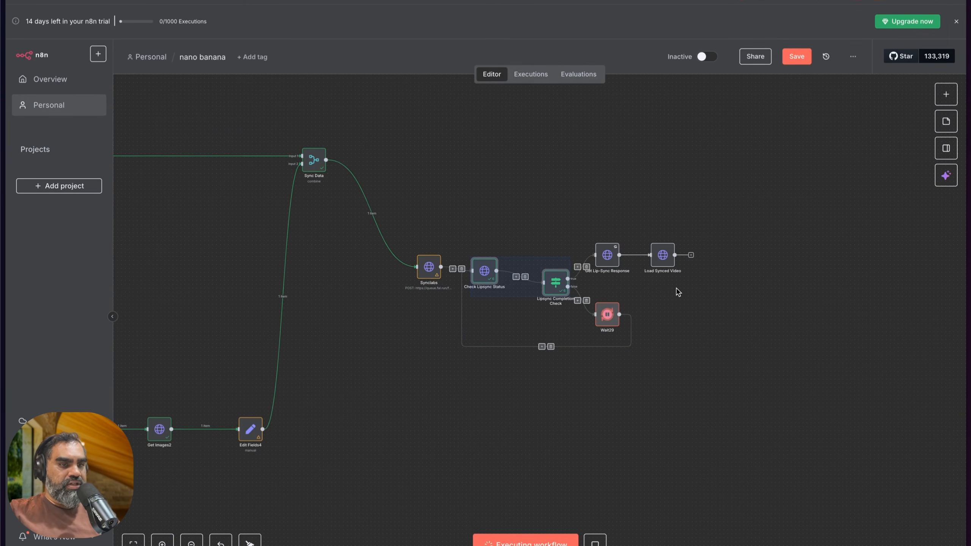
{"action": "scroll", "coordinate": [652, 255], "scroll_direction": "up", "scroll_amount": 5}
{"action": "left_click", "coordinate": [666, 325]}
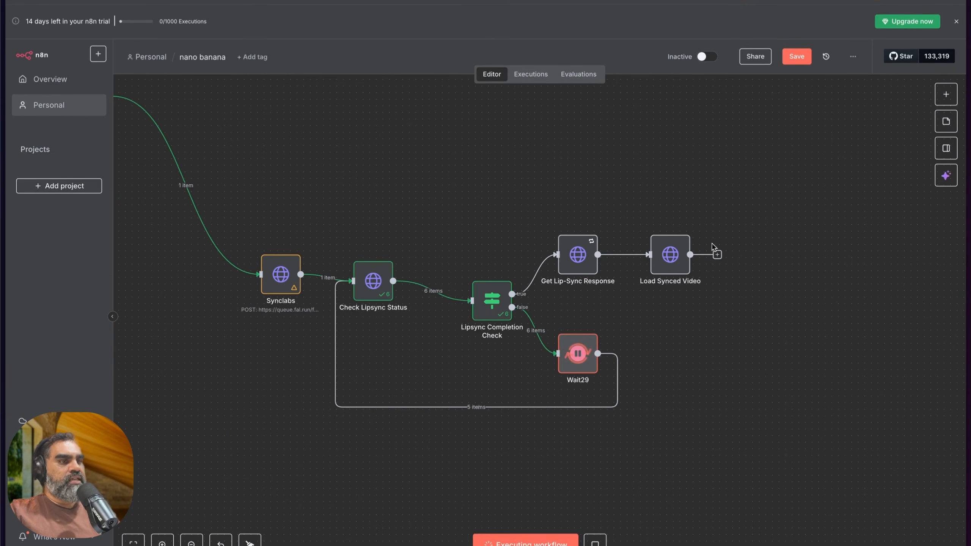
Step: Play the lip-synced video repeatedly from Load Synced Video's binary output, close the node, and reopen it
{"action": "double_click", "coordinate": [682, 255]}
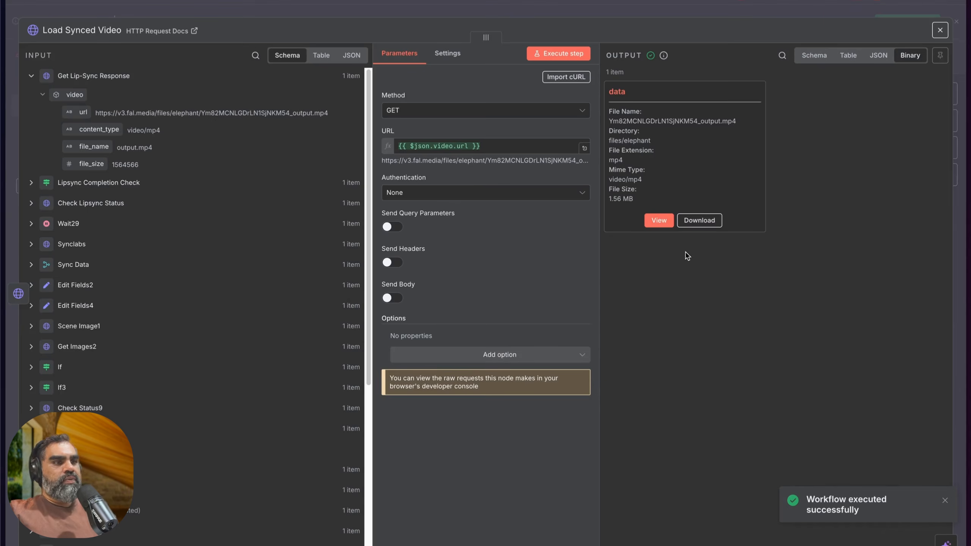
{"action": "left_click", "coordinate": [660, 223]}
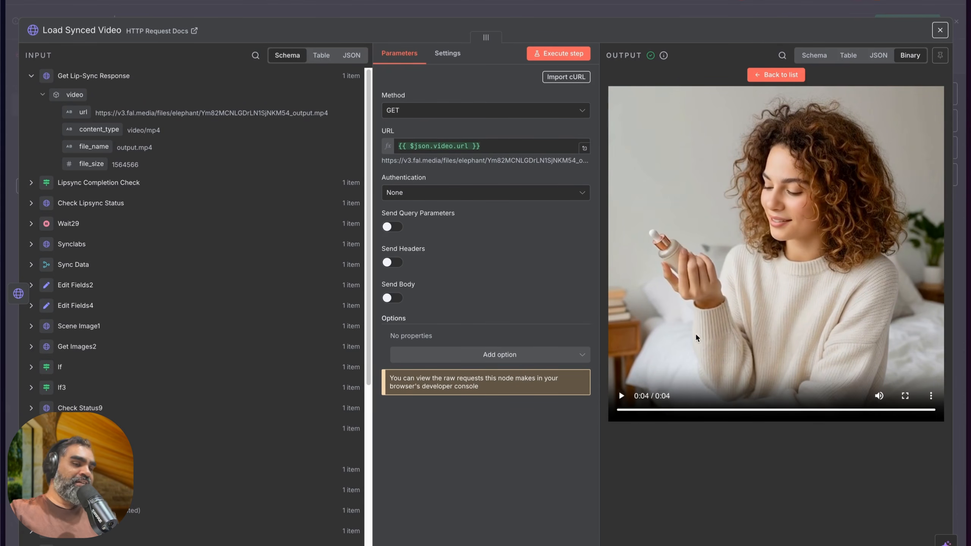
{"action": "left_click", "coordinate": [621, 397]}
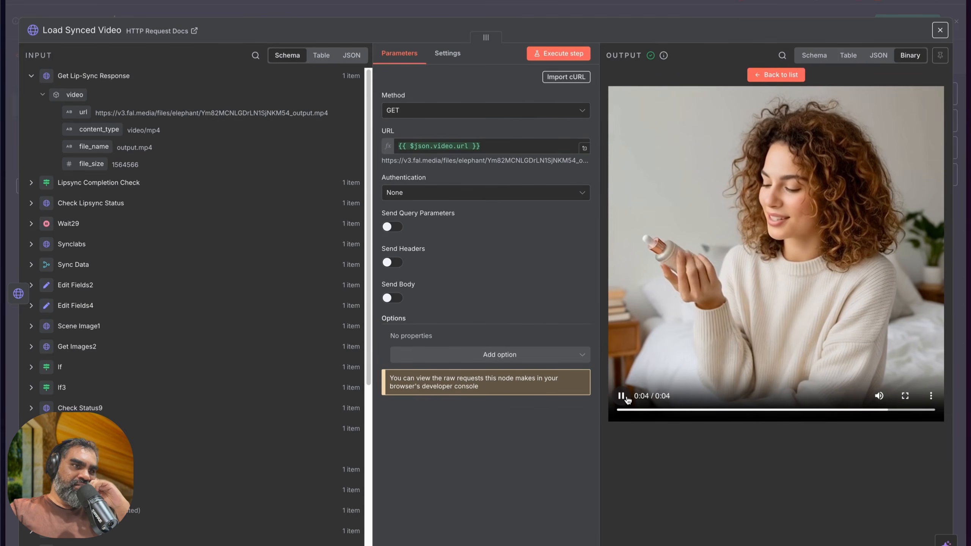
{"action": "left_click", "coordinate": [623, 397]}
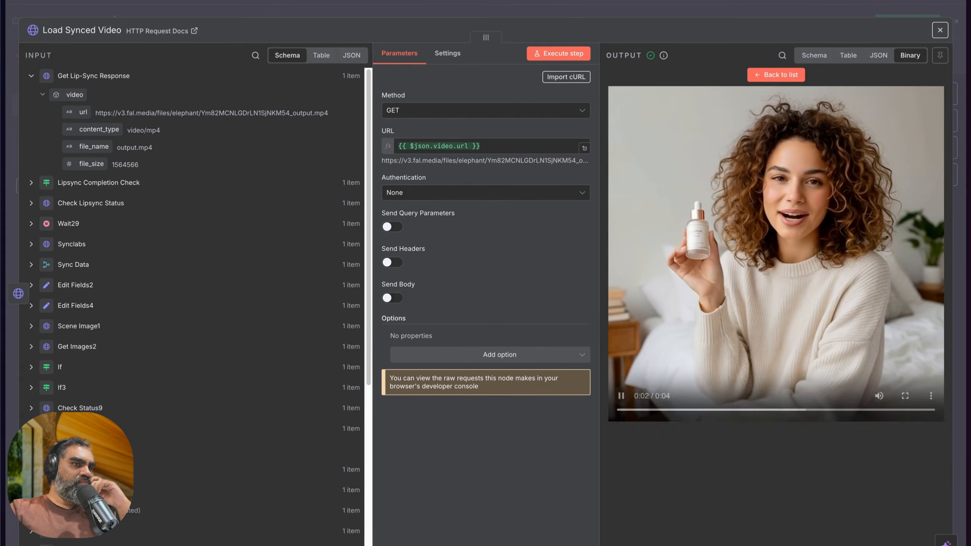
{"action": "key", "text": "Escape"}
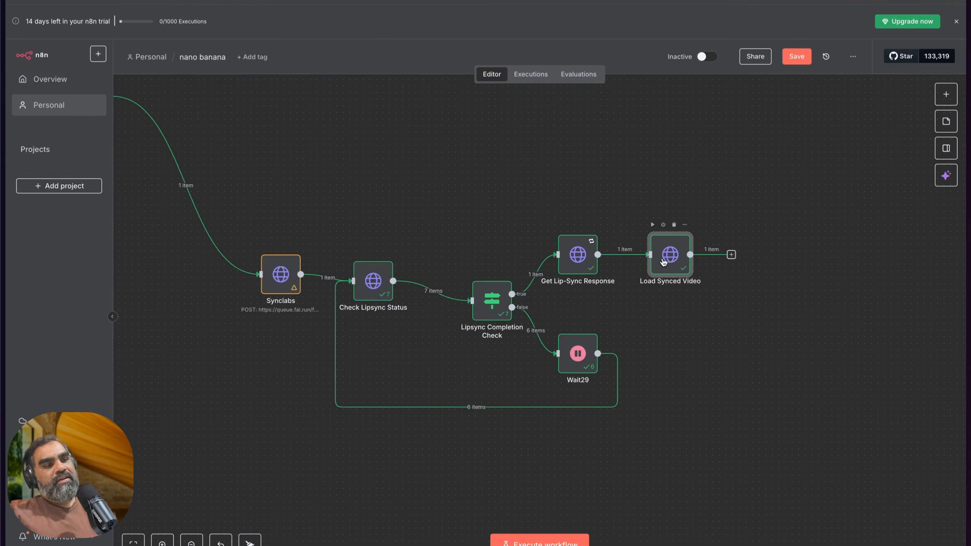
{"action": "double_click", "coordinate": [664, 262]}
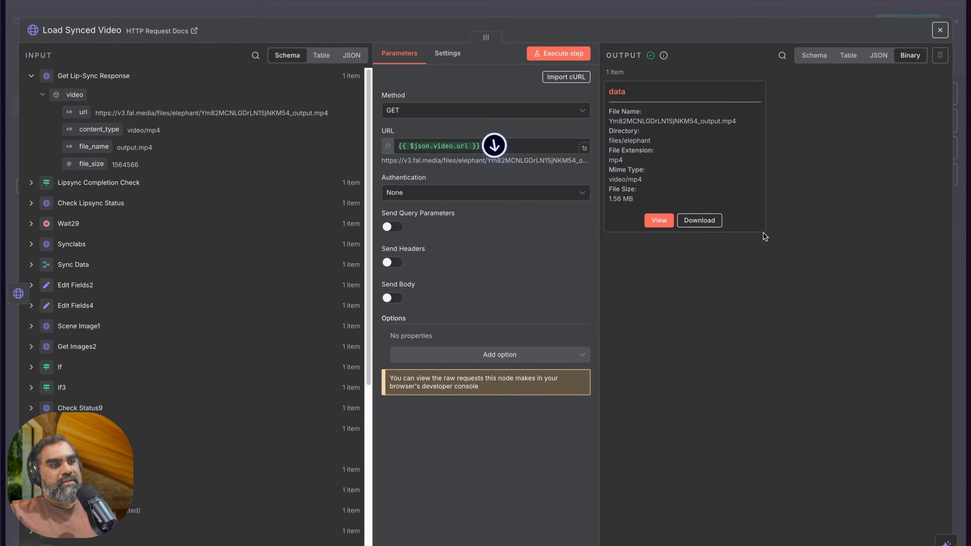
Step: Close Load Synced Video, highlight the section from Sync Data through the lip-sync nodes, and review it within the whole workflow
{"action": "key", "text": "Escape"}
{"action": "scroll", "coordinate": [493, 245], "scroll_direction": "down", "scroll_amount": 2}
{"action": "scroll", "coordinate": [493, 244], "scroll_direction": "left", "scroll_amount": 4}
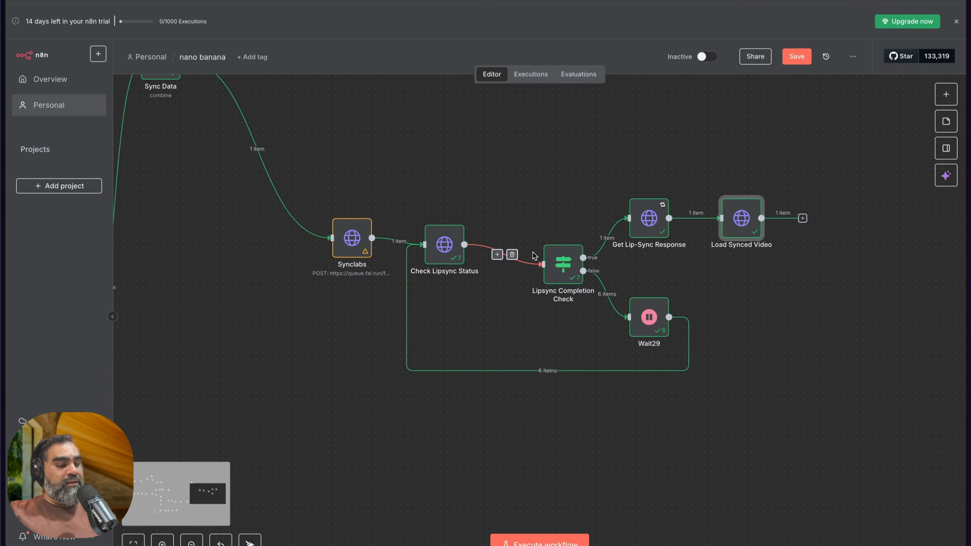
{"action": "scroll", "coordinate": [533, 254], "scroll_direction": "down", "scroll_amount": 5}
{"action": "scroll", "coordinate": [543, 253], "scroll_direction": "left", "scroll_amount": 5}
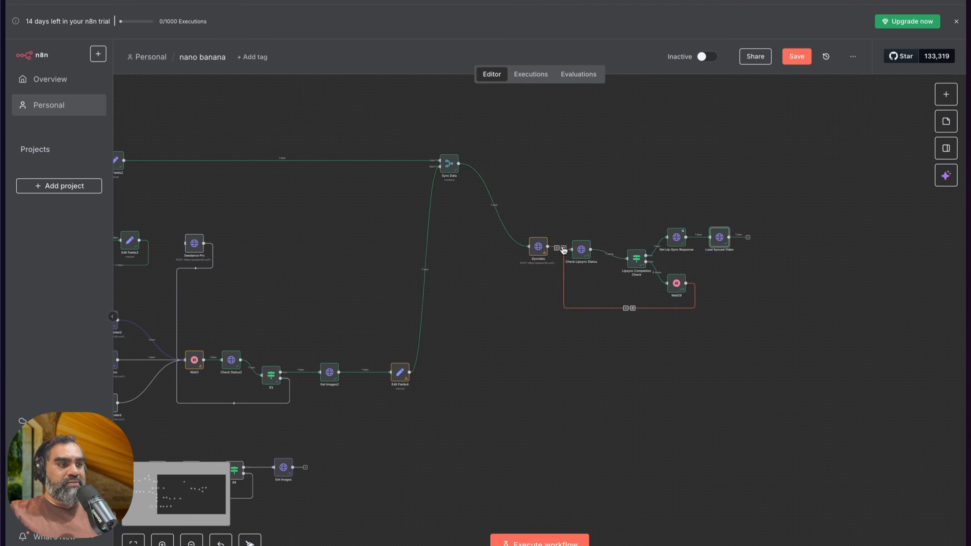
{"action": "left_click_drag", "start_coordinate": [392, 118], "coordinate": [779, 349]}
{"action": "scroll", "coordinate": [779, 348], "scroll_direction": "down", "scroll_amount": 1}
{"action": "scroll", "coordinate": [778, 347], "scroll_direction": "down", "scroll_amount": 3}
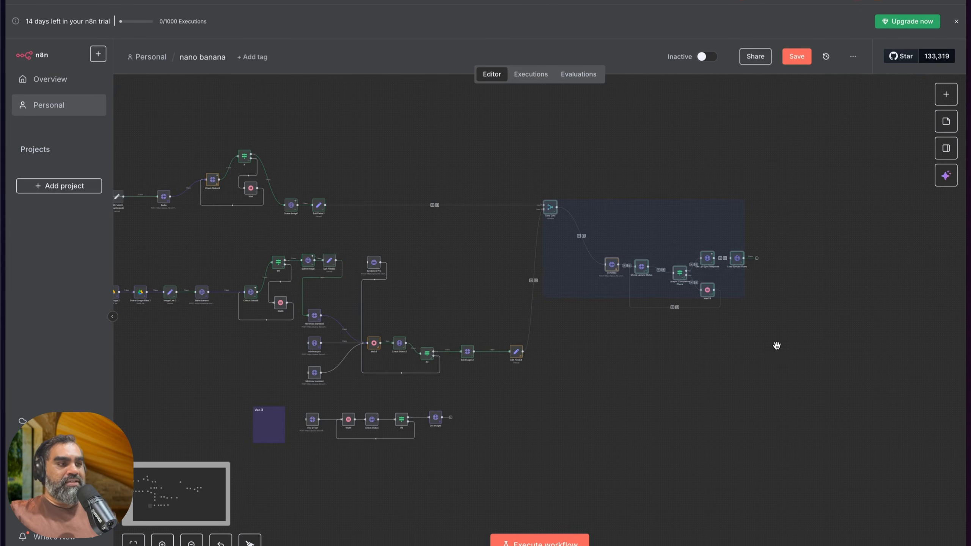
{"action": "scroll", "coordinate": [778, 348], "scroll_direction": "down", "scroll_amount": 1}
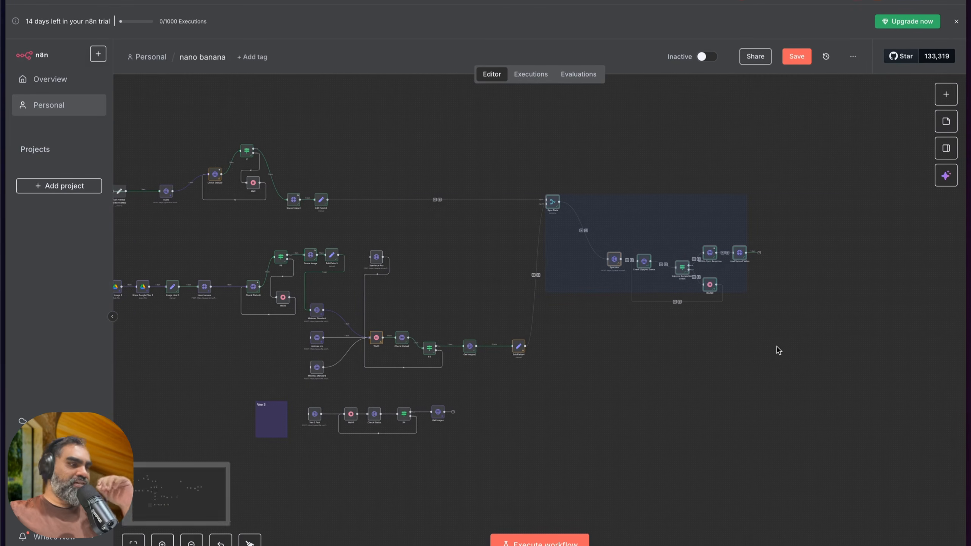
{"action": "scroll", "coordinate": [775, 349], "scroll_direction": "left", "scroll_amount": 3}
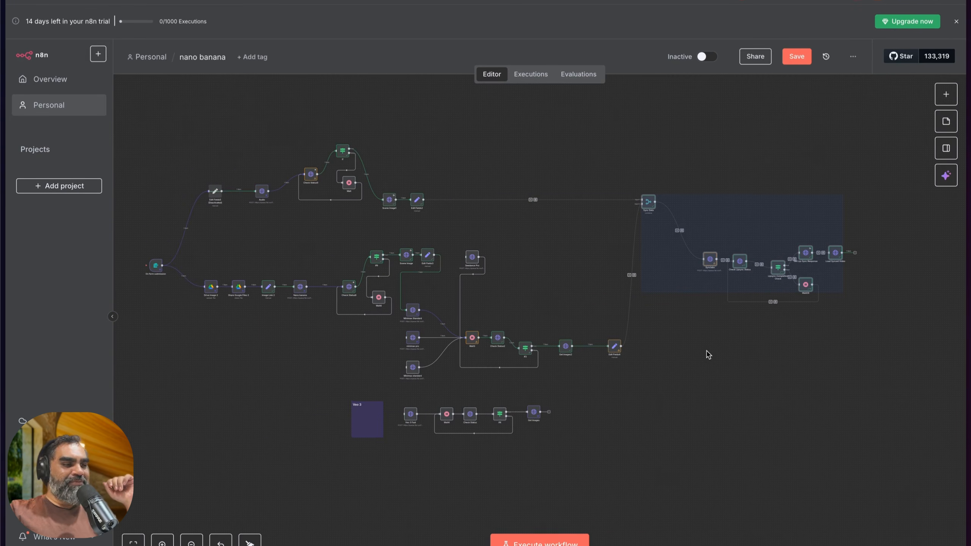
{"action": "scroll", "coordinate": [665, 350], "scroll_direction": "left", "scroll_amount": 2}
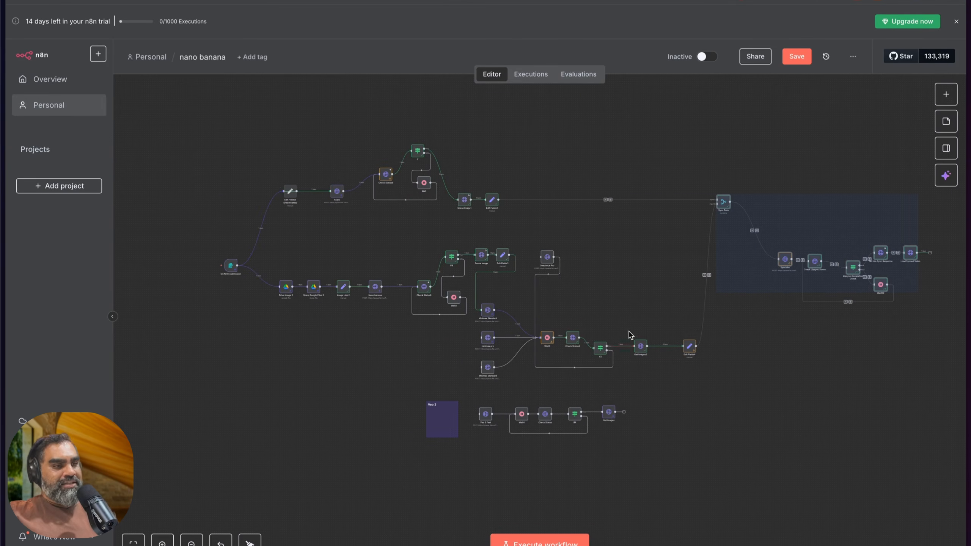
Step: Nudge the Veo 3 sticky note slightly beside its node row, save the workflow, and show the browser sidebar
{"action": "mouse_move", "coordinate": [435, 431]}
{"action": "left_mouse_down"}
{"action": "mouse_move", "coordinate": [391, 433]}
{"action": "mouse_move", "coordinate": [439, 429]}
{"action": "left_mouse_up"}
{"action": "scroll", "coordinate": [452, 422], "scroll_direction": "up", "scroll_amount": 4}
{"action": "scroll", "coordinate": [452, 422], "scroll_direction": "down", "scroll_amount": 3}
{"action": "scroll", "coordinate": [452, 423], "scroll_direction": "down", "scroll_amount": 2}
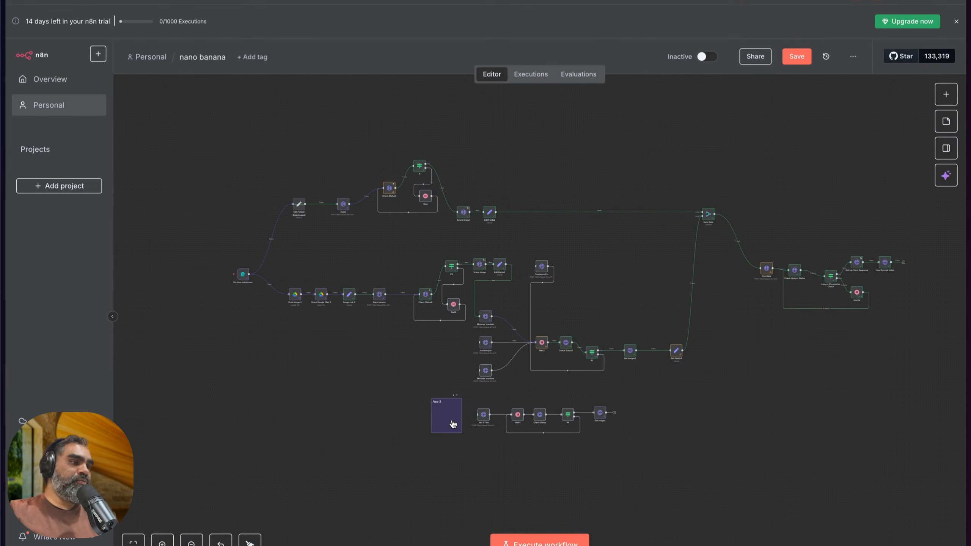
{"action": "scroll", "coordinate": [452, 423], "scroll_direction": "right", "scroll_amount": 3}
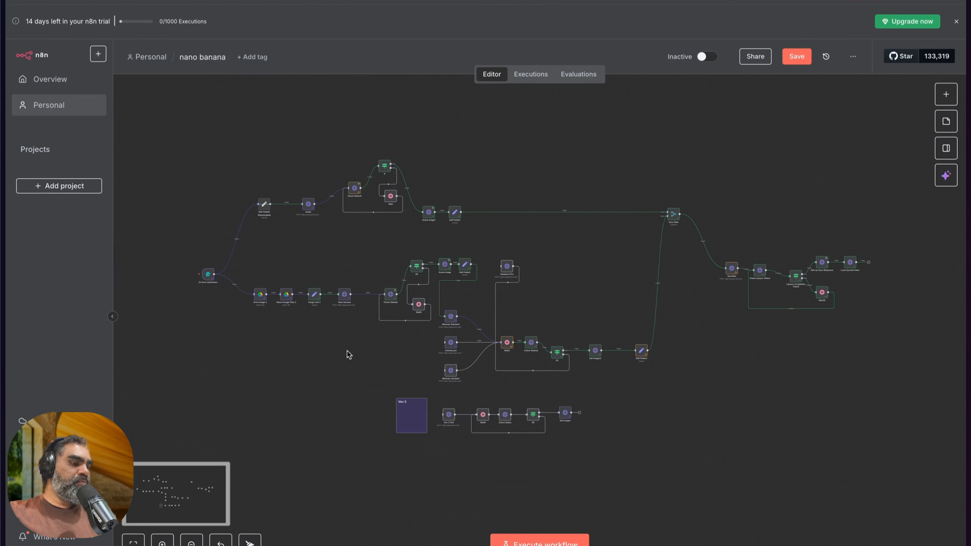
{"action": "key", "text": "super+s"}
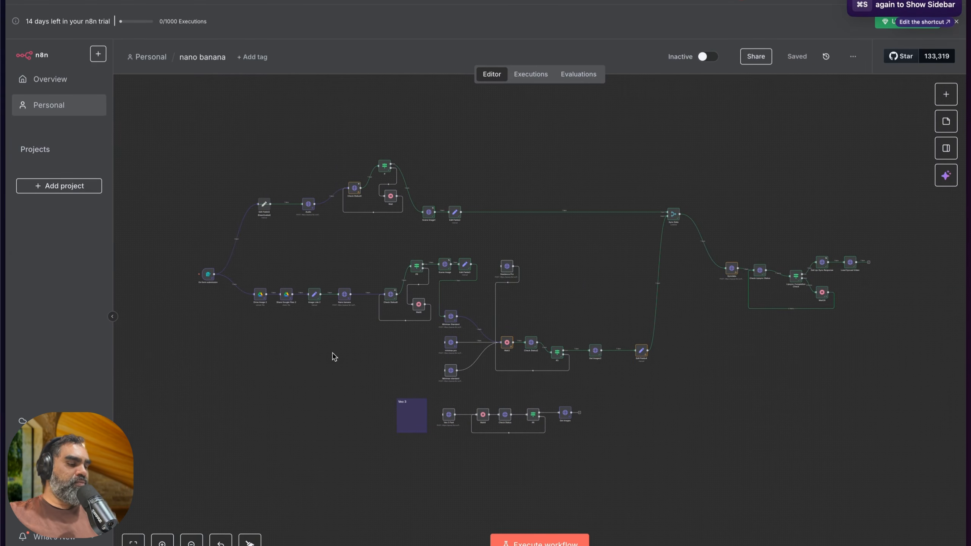
{"action": "key", "text": "super+s"}
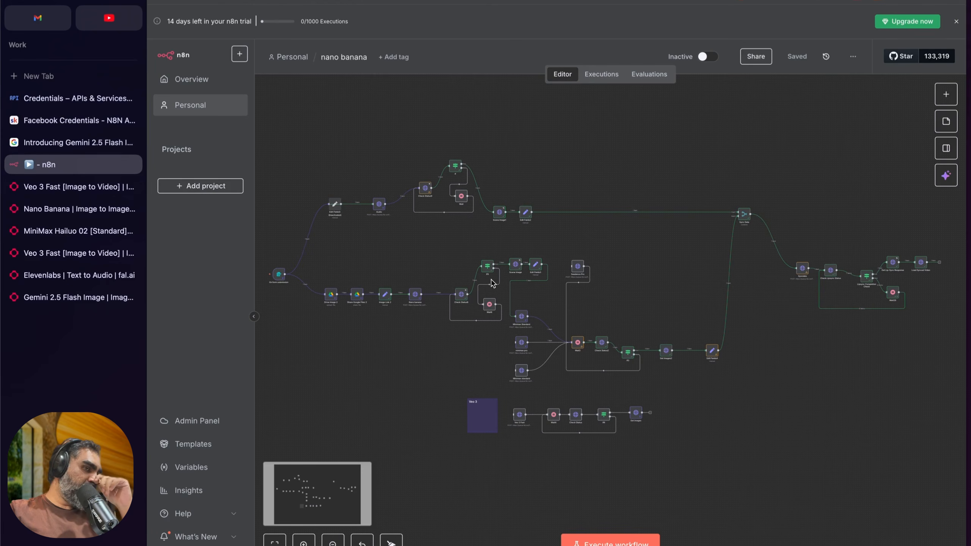
{"action": "scroll", "coordinate": [581, 298], "scroll_direction": "right", "scroll_amount": 2}
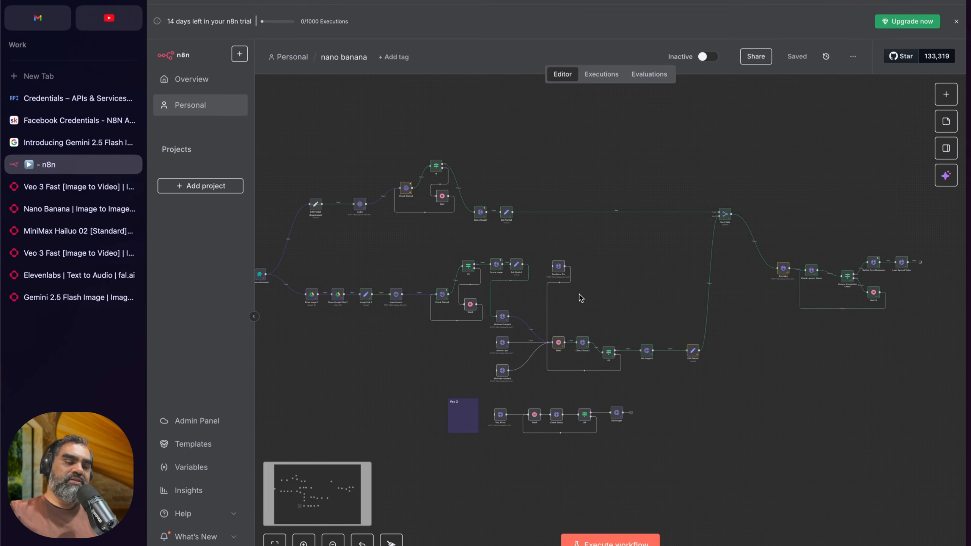
{"action": "scroll", "coordinate": [581, 298], "scroll_direction": "right", "scroll_amount": 3}
{"action": "scroll", "coordinate": [581, 298], "scroll_direction": "left", "scroll_amount": 4}
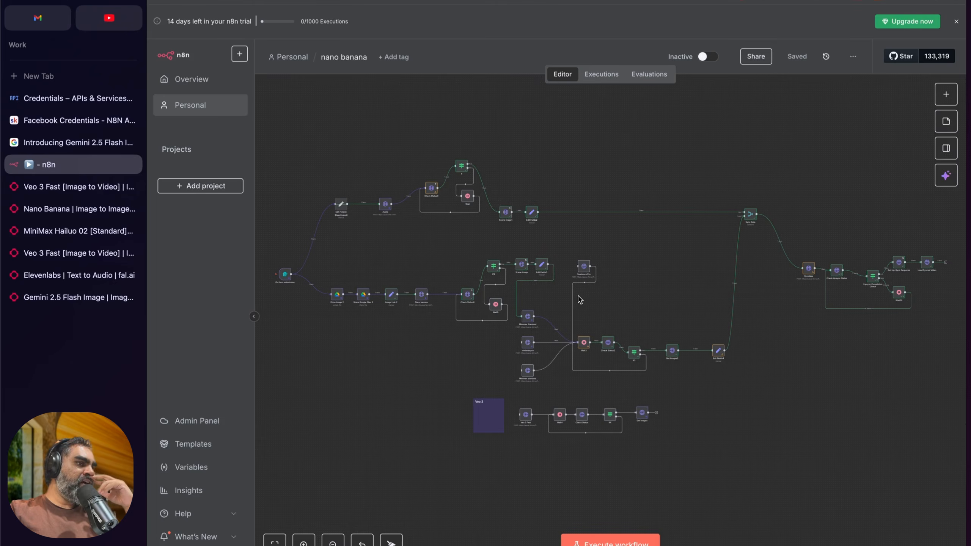
{"action": "scroll", "coordinate": [580, 299], "scroll_direction": "left", "scroll_amount": 2}
{"action": "key", "text": "super+t"}
{"action": "type", "text": "loca"}
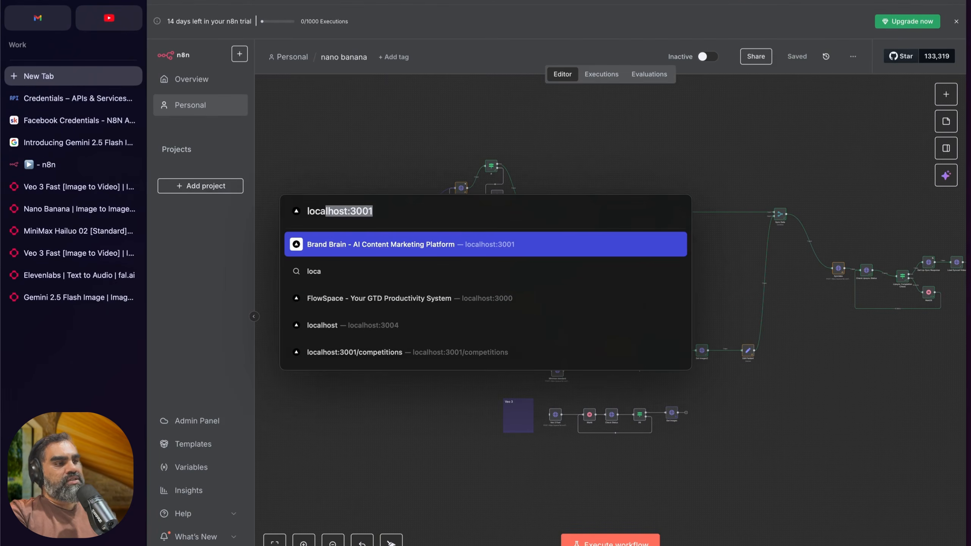
{"action": "key", "text": "Return"}
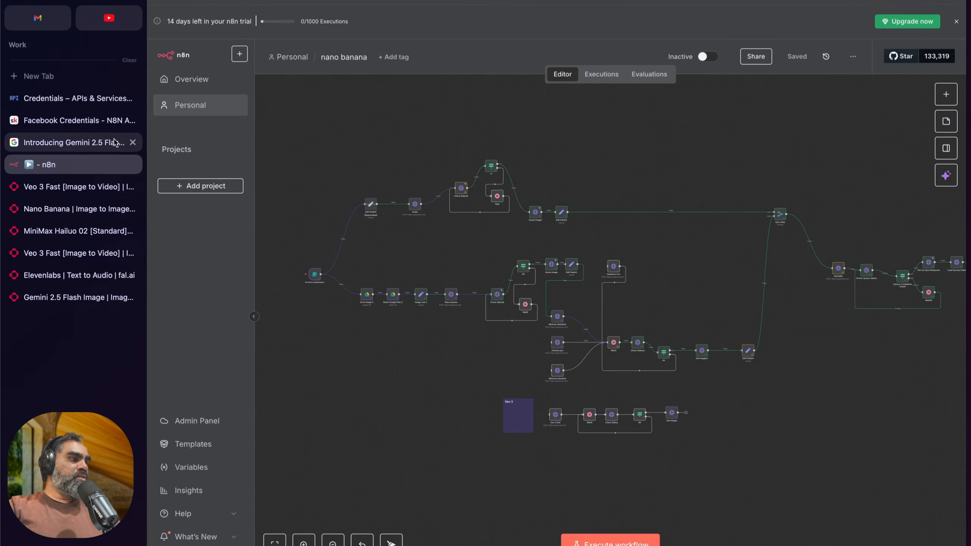
Step: Switch to the AI Makers Skool page and browse the posts in its Community feed
{"action": "left_click", "coordinate": [71, 124]}
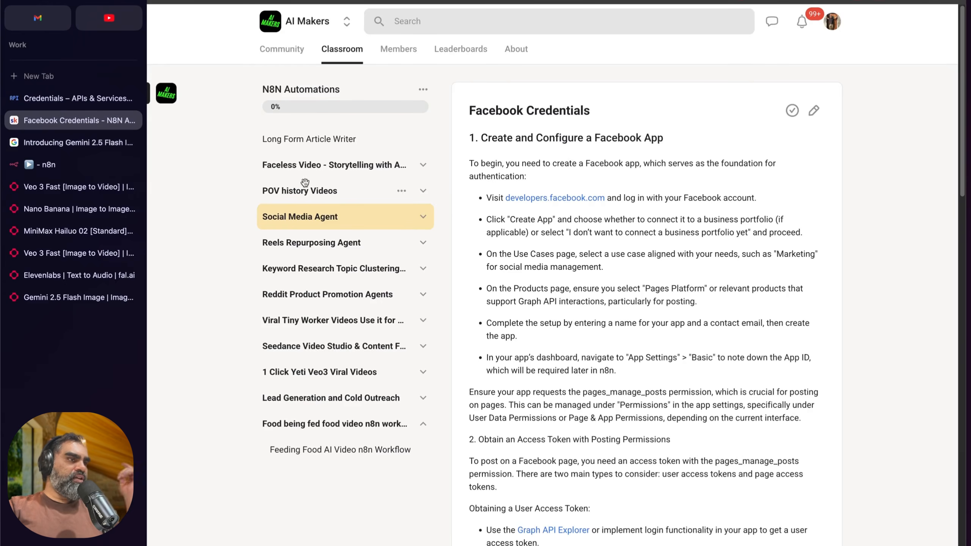
{"action": "left_click", "coordinate": [266, 57]}
{"action": "scroll", "coordinate": [377, 190], "scroll_direction": "down", "scroll_amount": 3}
{"action": "scroll", "coordinate": [377, 191], "scroll_direction": "up", "scroll_amount": 3}
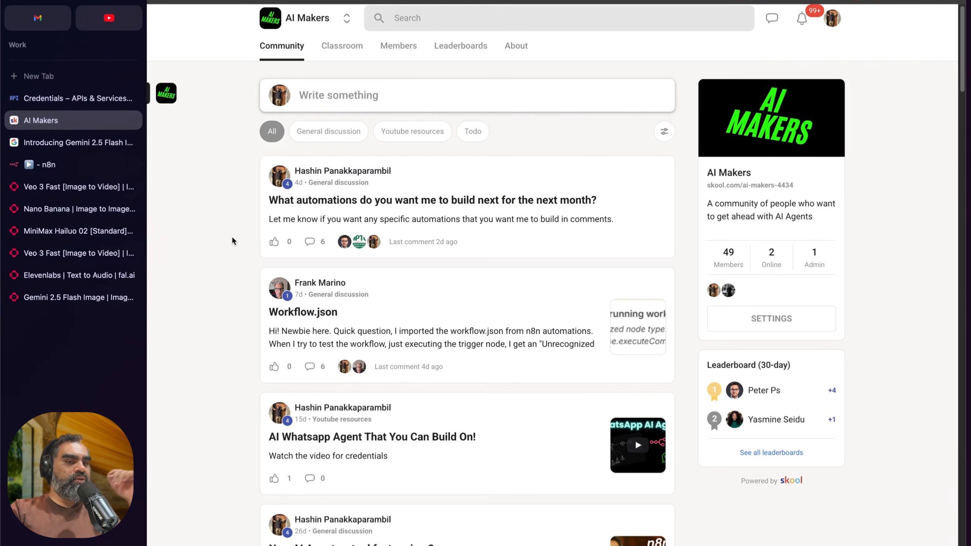
Step: Return to the n8n workflow, highlight all its nodes briefly, and check the On form submission trigger's settings and pinned output
{"action": "left_click", "coordinate": [58, 164]}
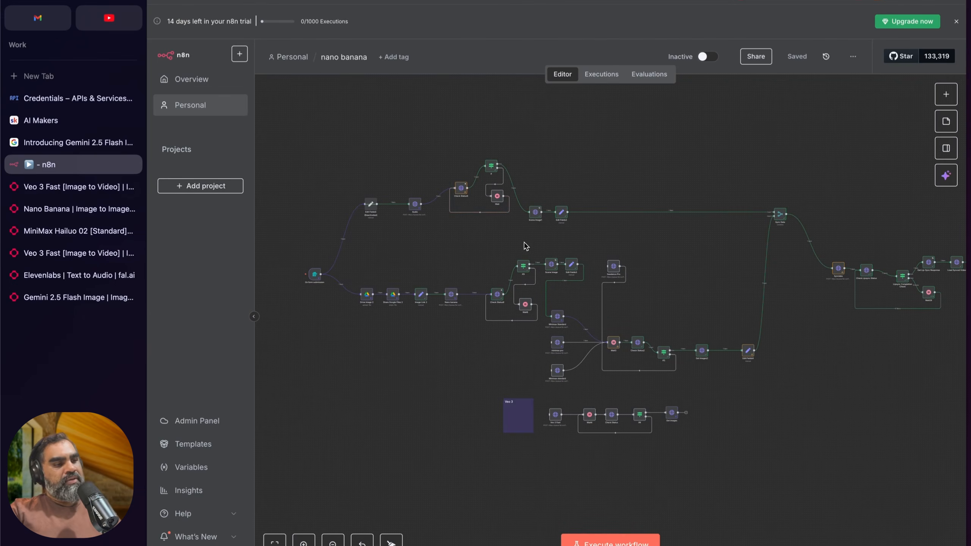
{"action": "scroll", "coordinate": [524, 242], "scroll_direction": "down", "scroll_amount": 3}
{"action": "left_click_drag", "start_coordinate": [327, 140], "coordinate": [877, 427]}
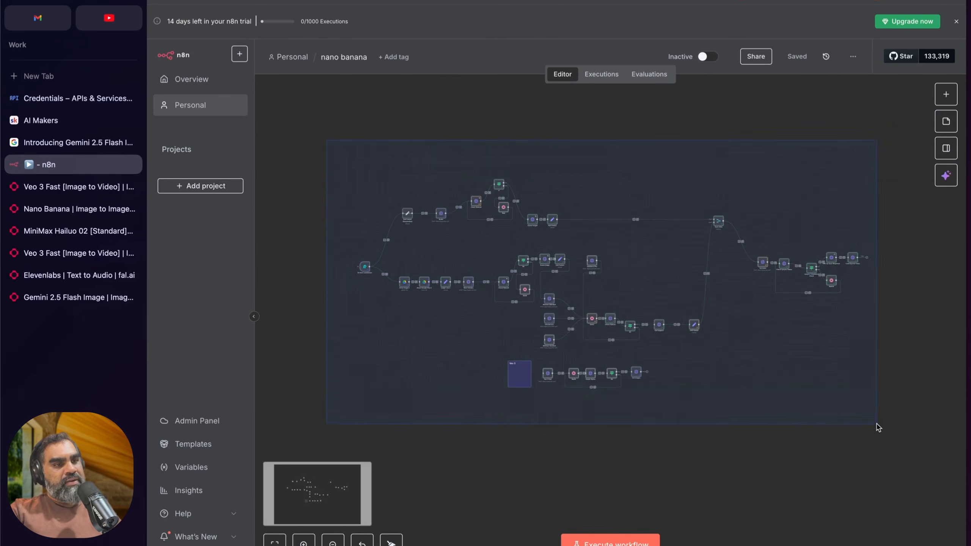
{"action": "left_click", "coordinate": [906, 427]}
{"action": "double_click", "coordinate": [367, 272]}
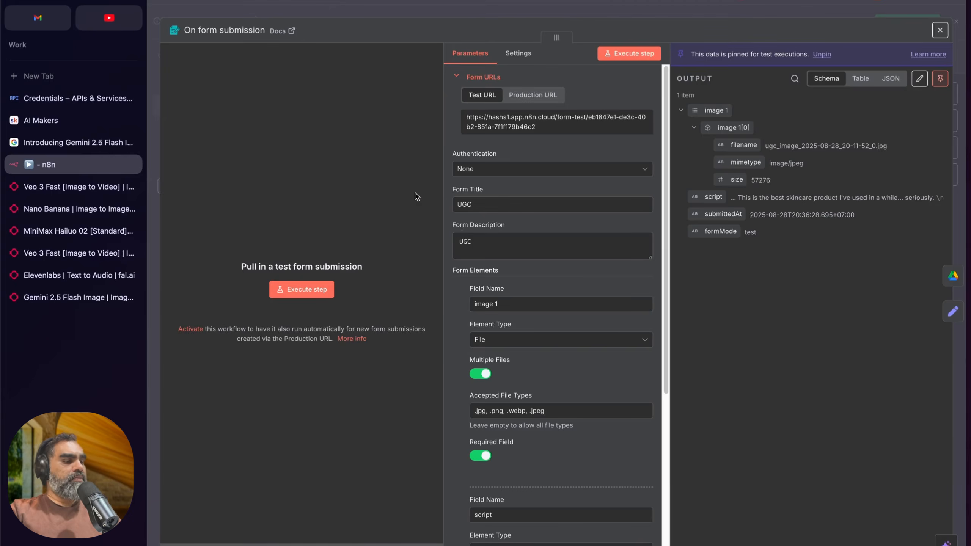
{"action": "key", "text": "Escape"}
{"action": "scroll", "coordinate": [657, 330], "scroll_direction": "up", "scroll_amount": 5}
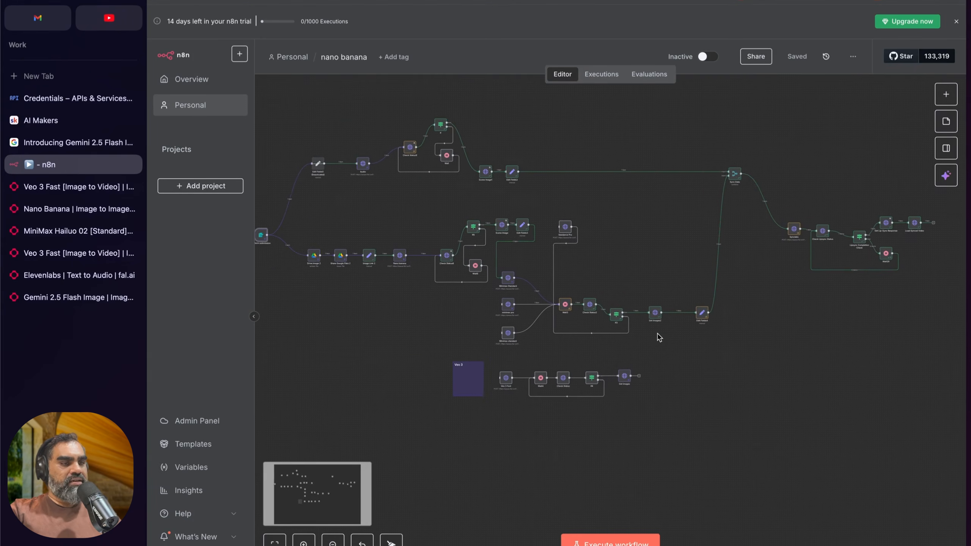
Step: Highlight the lip-sync nodes from Check Lipsync Status to Load Synced Video and review them alongside the remaining workflow branches
{"action": "scroll", "coordinate": [658, 334], "scroll_direction": "right", "scroll_amount": 2}
{"action": "left_click_drag", "start_coordinate": [656, 152], "coordinate": [828, 323]}
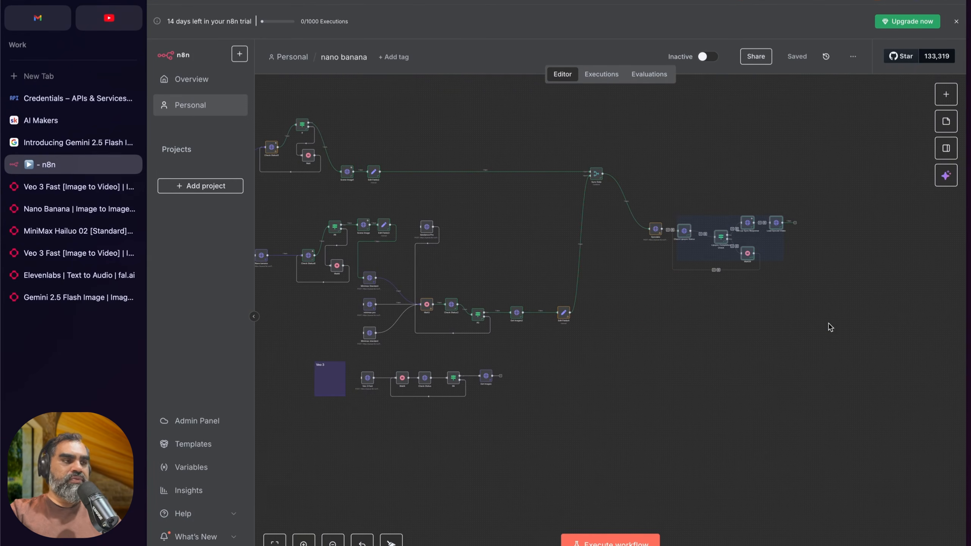
{"action": "scroll", "coordinate": [724, 347], "scroll_direction": "left", "scroll_amount": 5}
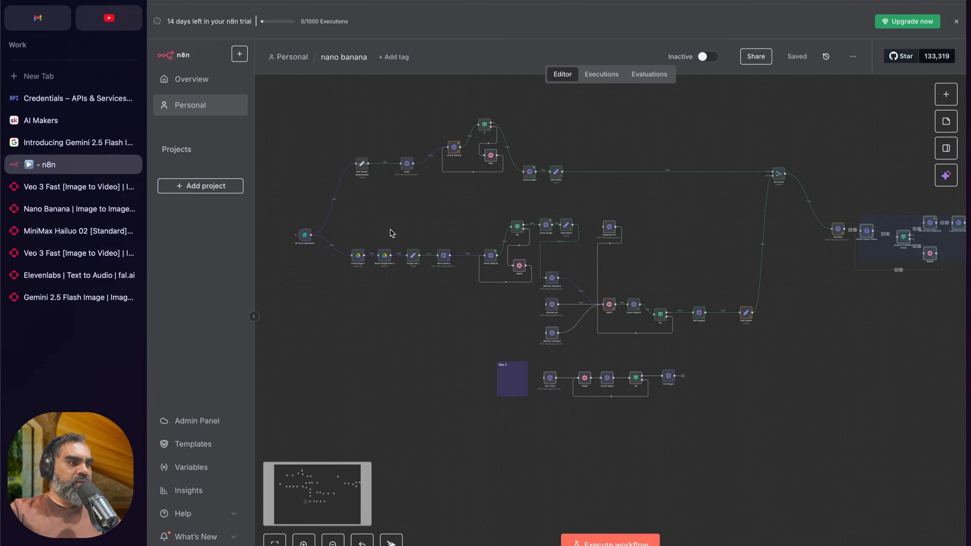
{"action": "scroll", "coordinate": [646, 349], "scroll_direction": "down", "scroll_amount": 3}
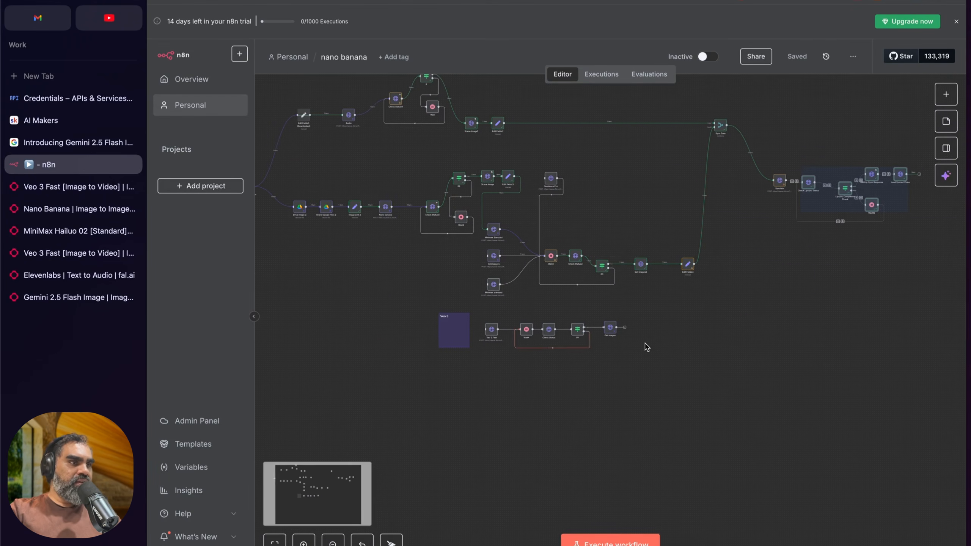
{"action": "scroll", "coordinate": [647, 349], "scroll_direction": "right", "scroll_amount": 4}
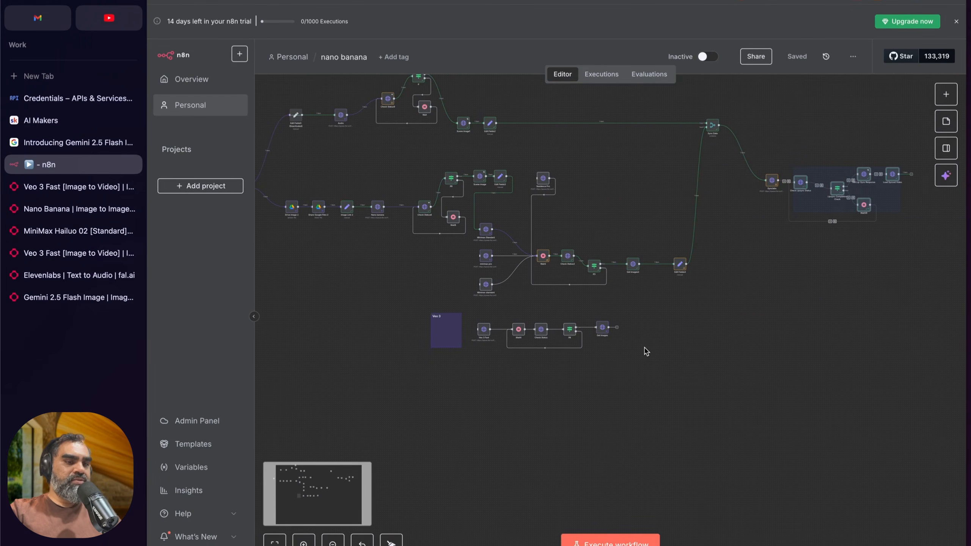
{"action": "scroll", "coordinate": [637, 351], "scroll_direction": "up", "scroll_amount": 4}
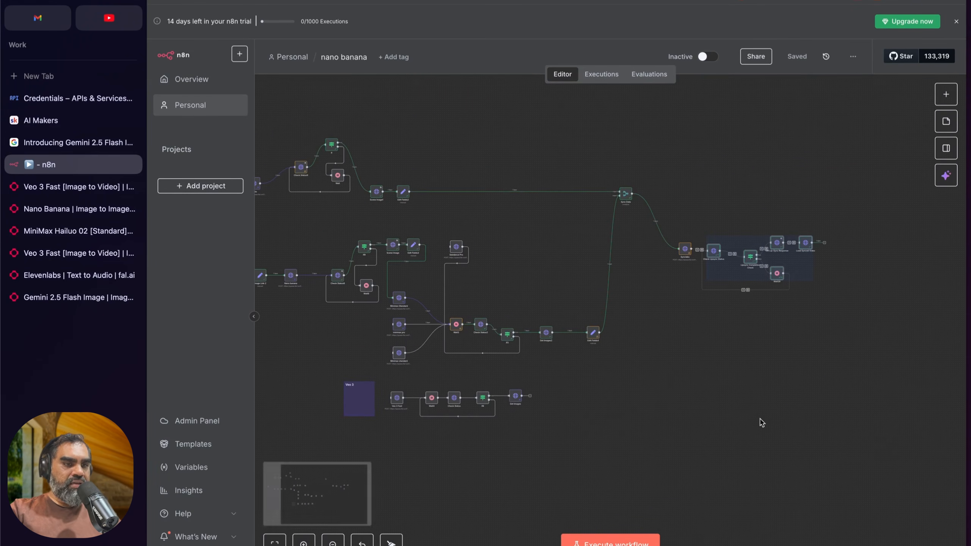